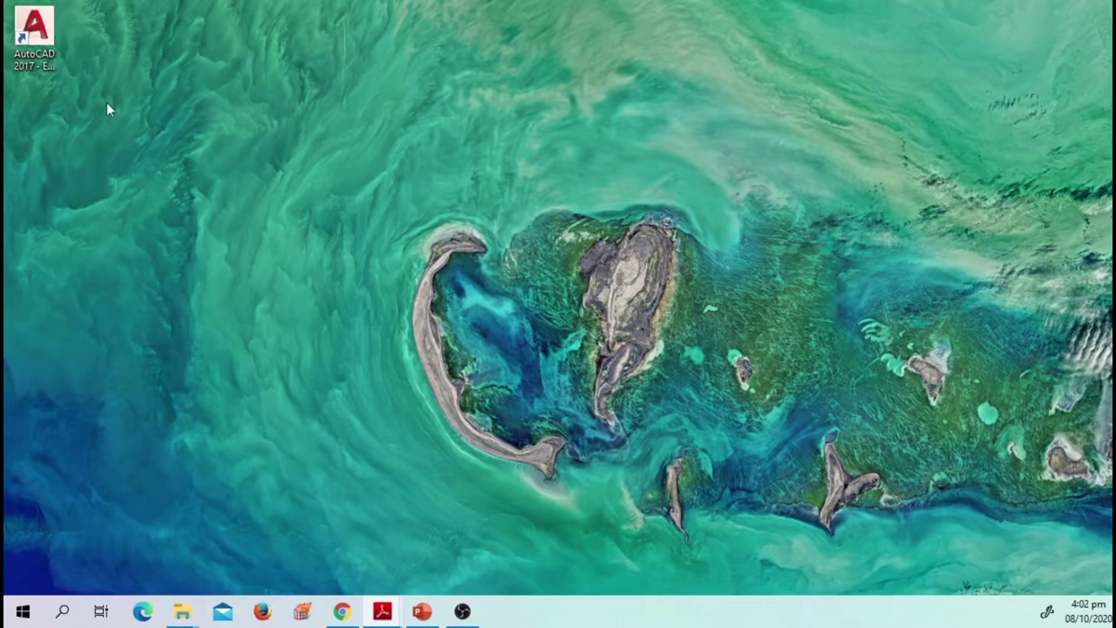
- Launch AutoCAD 2017 and start a new drawing from the acad.dwt template
click(32, 29)
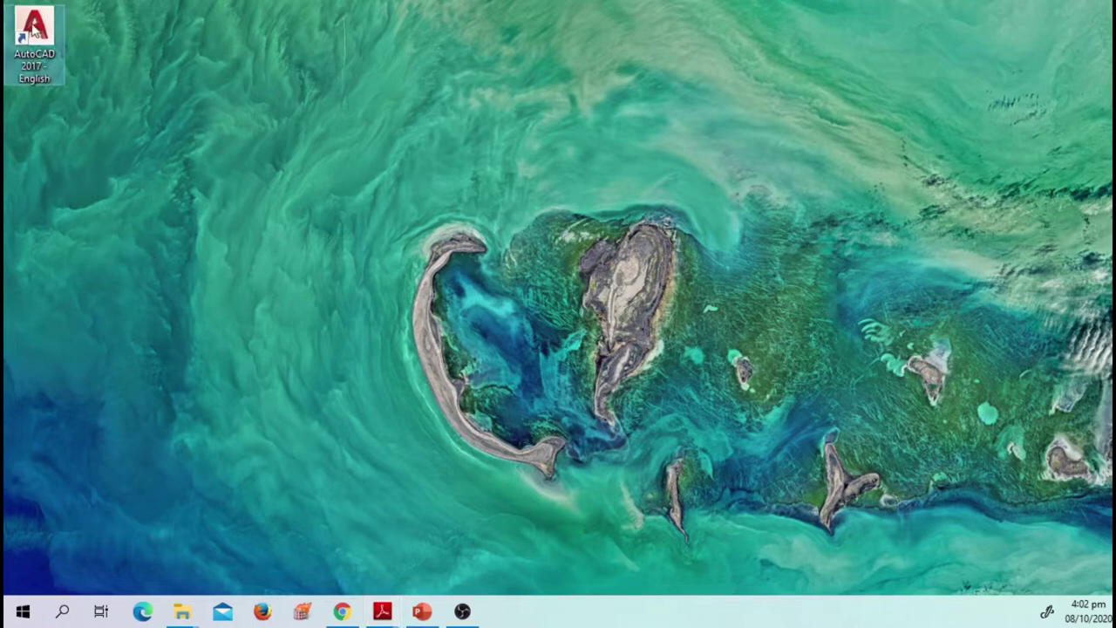
double_click(48, 33)
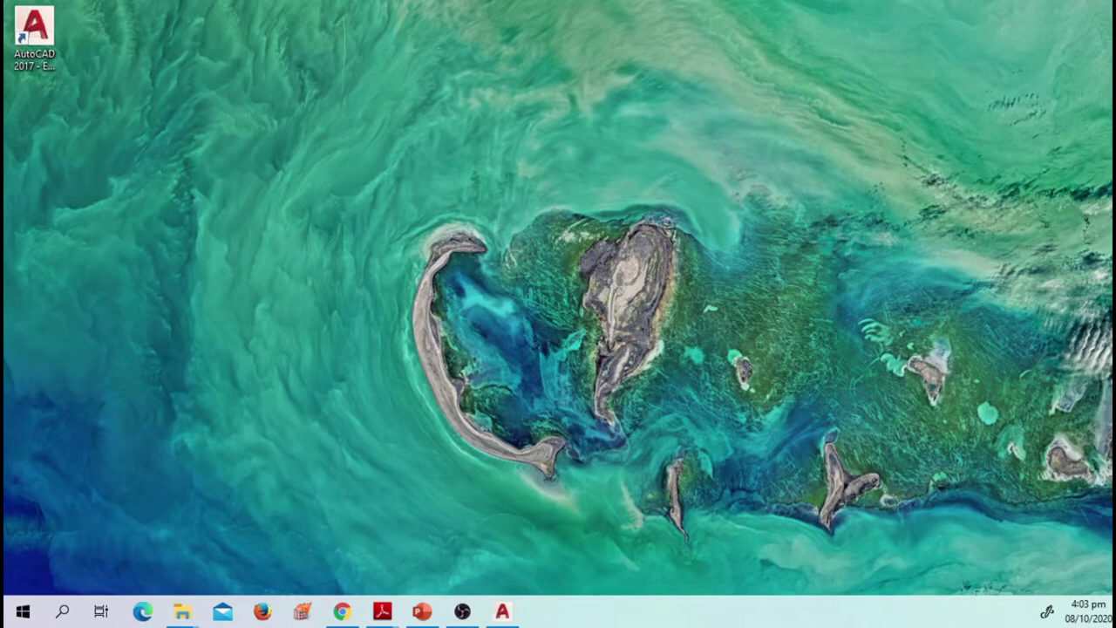
mouse_move(504, 613)
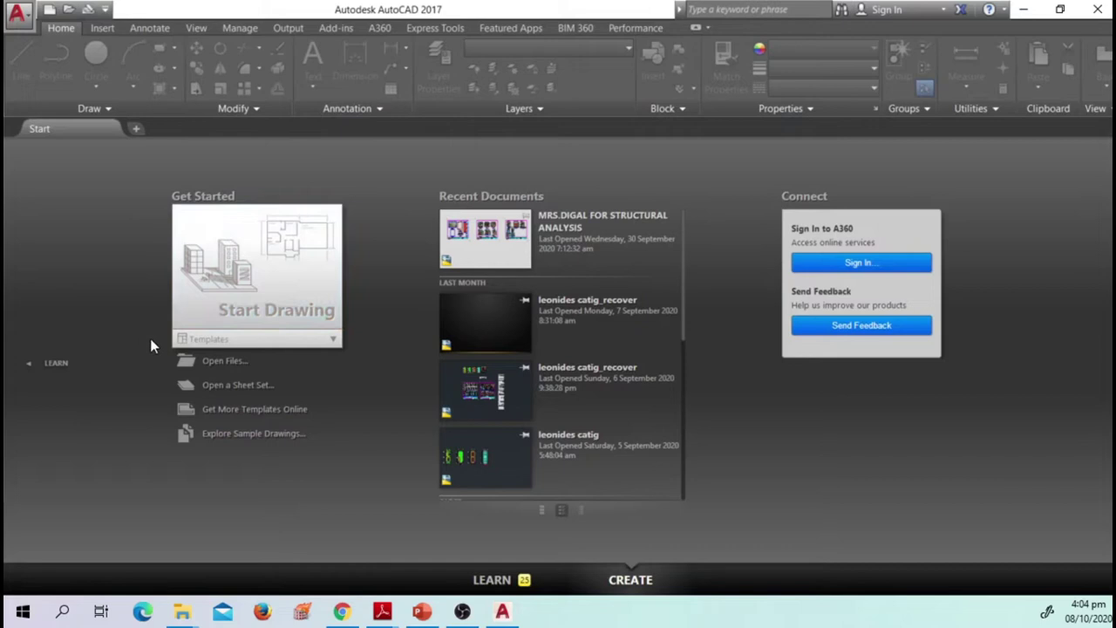
click(334, 342)
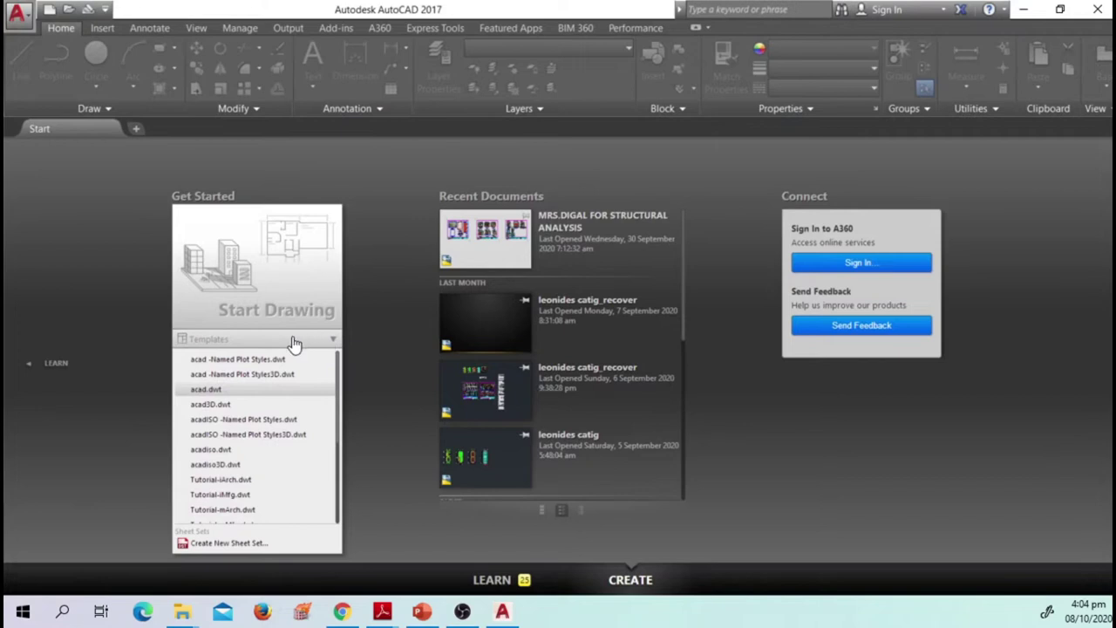
click(244, 397)
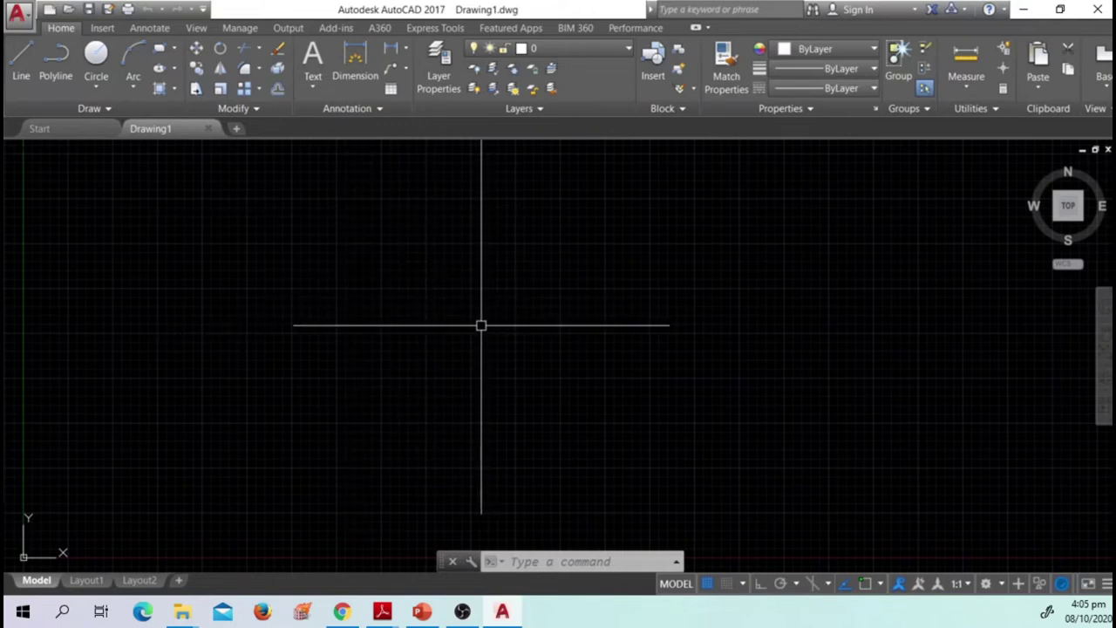
- Open the Options dialog and set the 2D model space uniform background colour to Magenta
text(op)
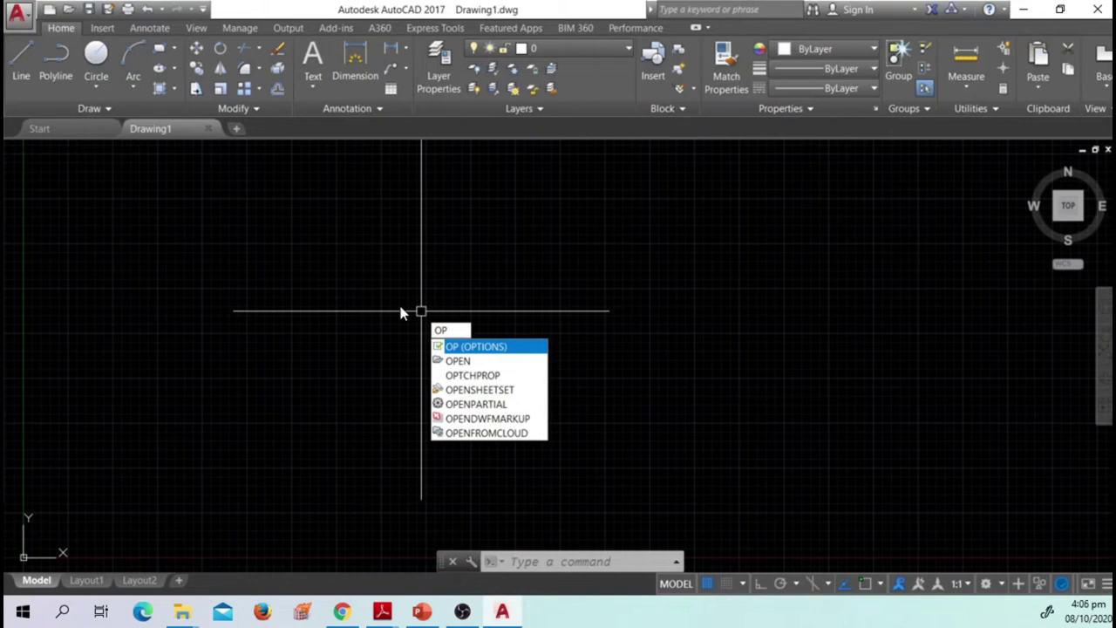
key(Return)
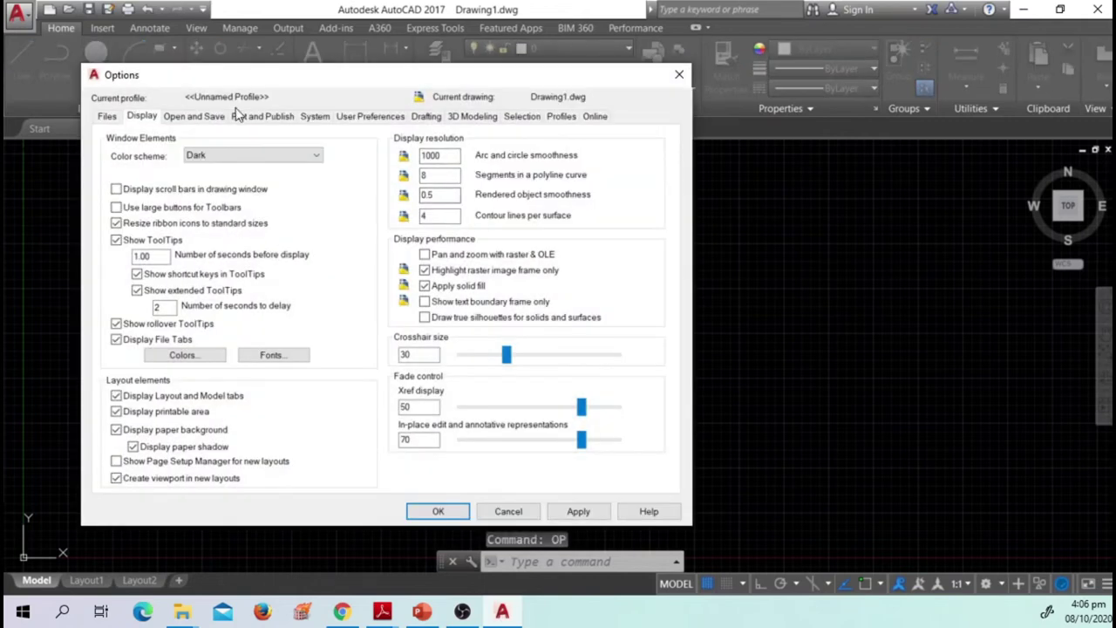
drag(240, 83, 367, 91)
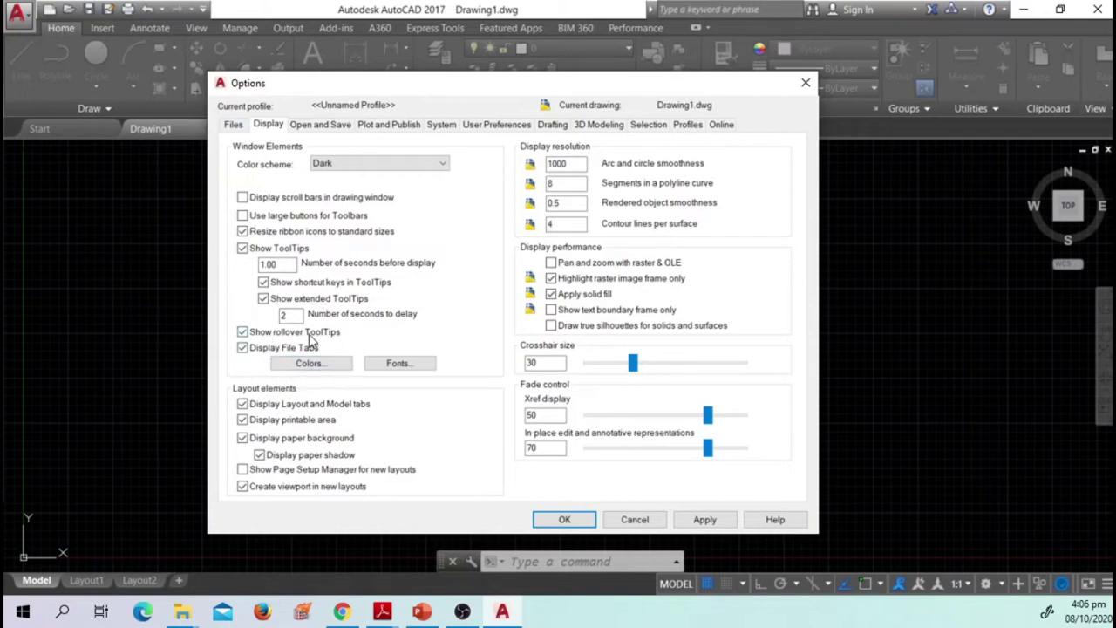
click(338, 366)
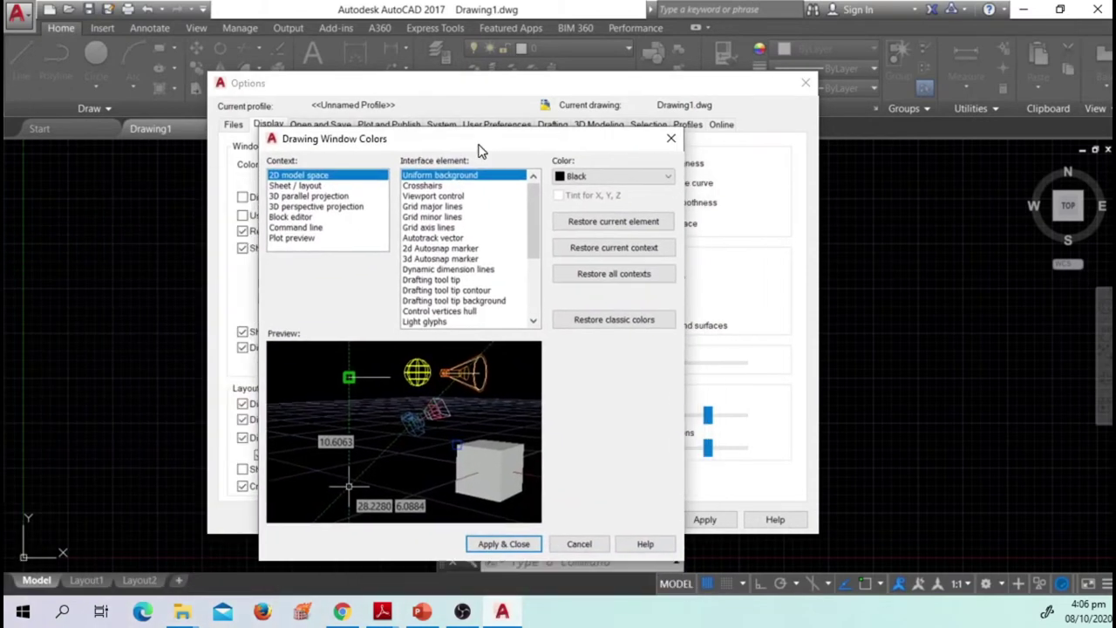
mouse_move(469, 138)
mouse_down()
mouse_move(473, 93)
mouse_move(479, 102)
mouse_up()
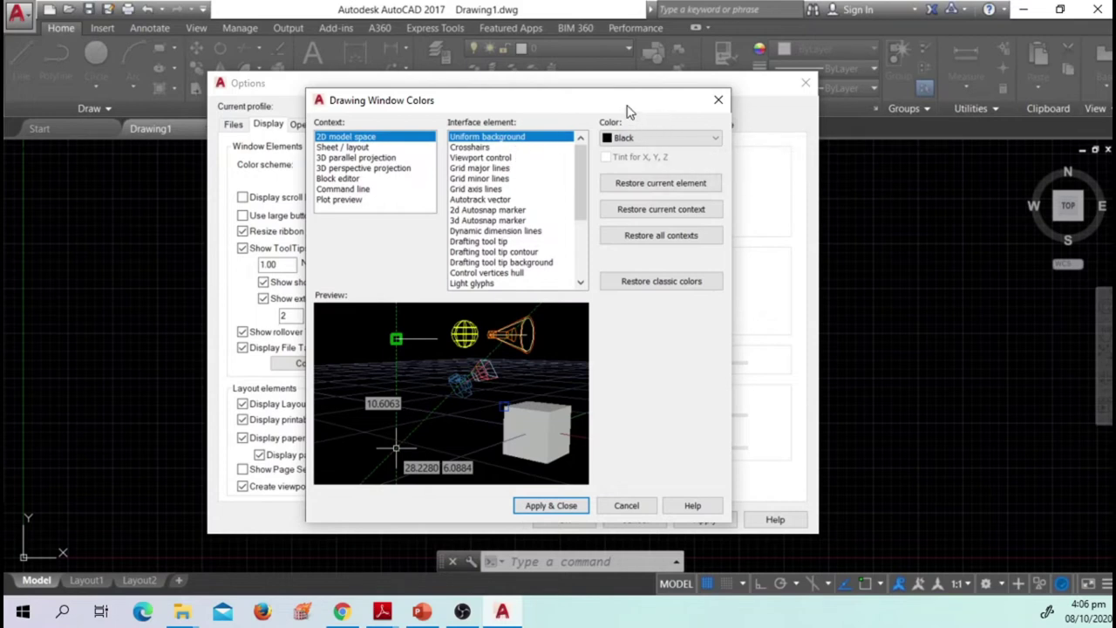
drag(628, 110, 674, 110)
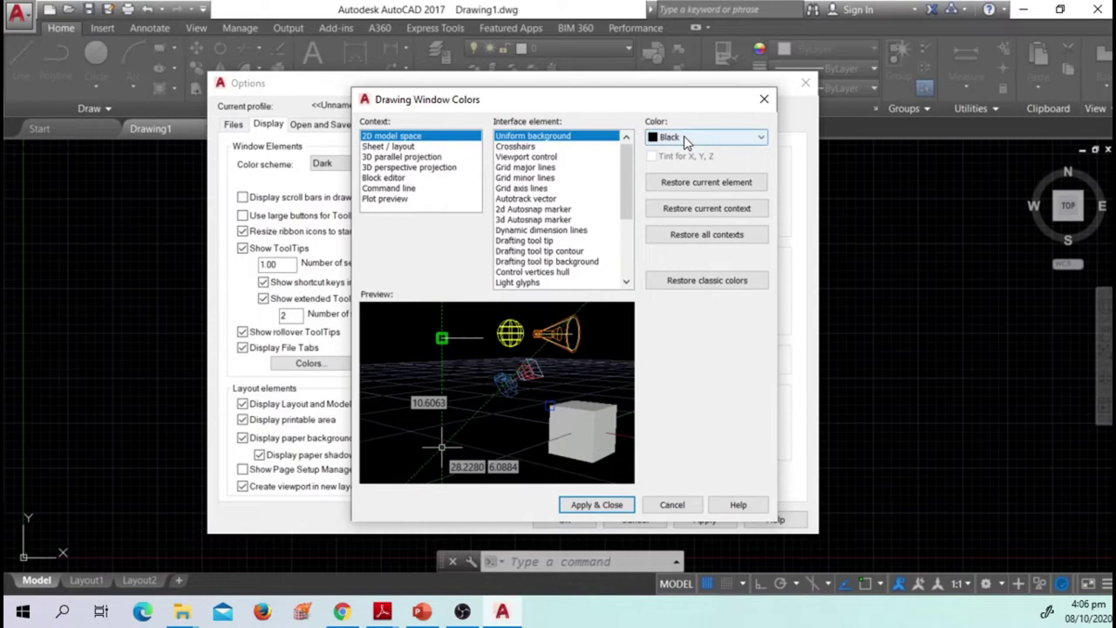
click(686, 140)
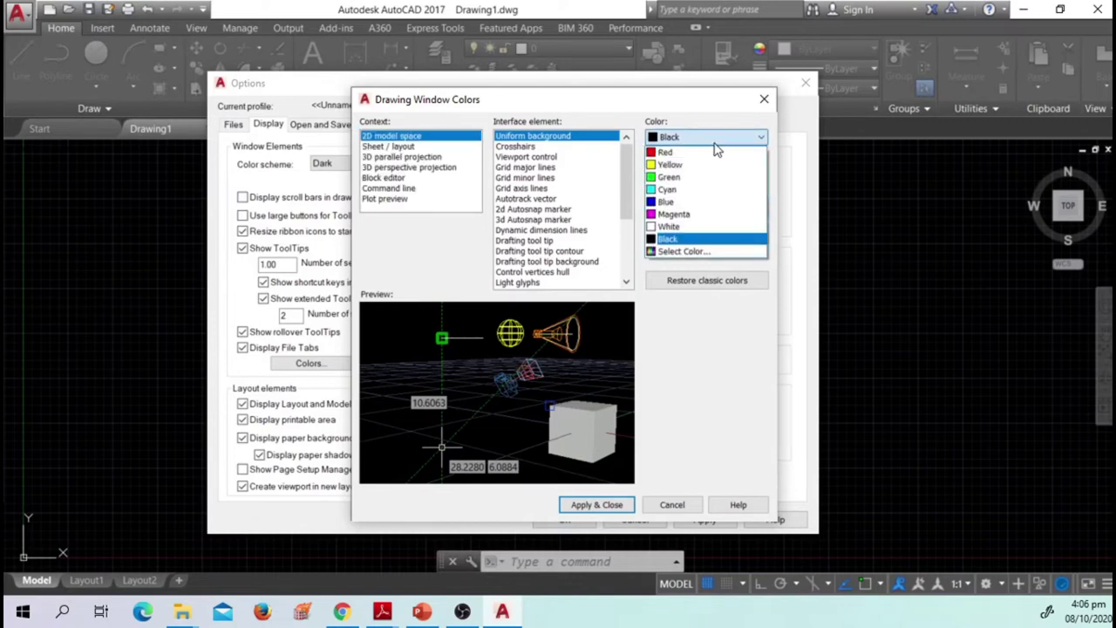
click(678, 218)
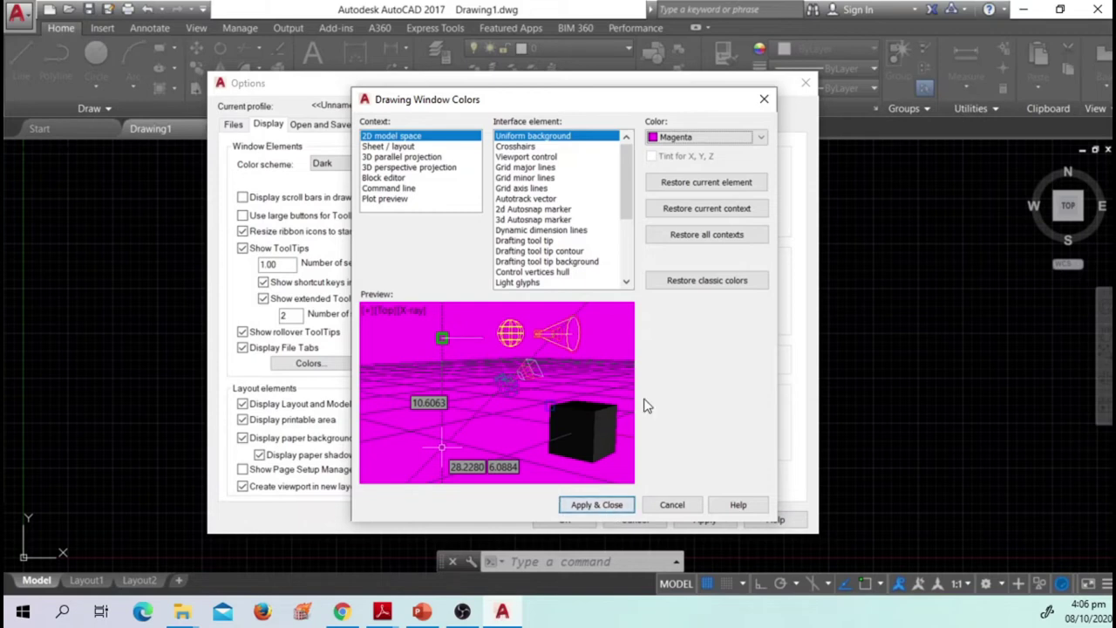
click(597, 506)
- Set the 2D model space uniform background colour to White and apply it
drag(546, 90, 365, 68)
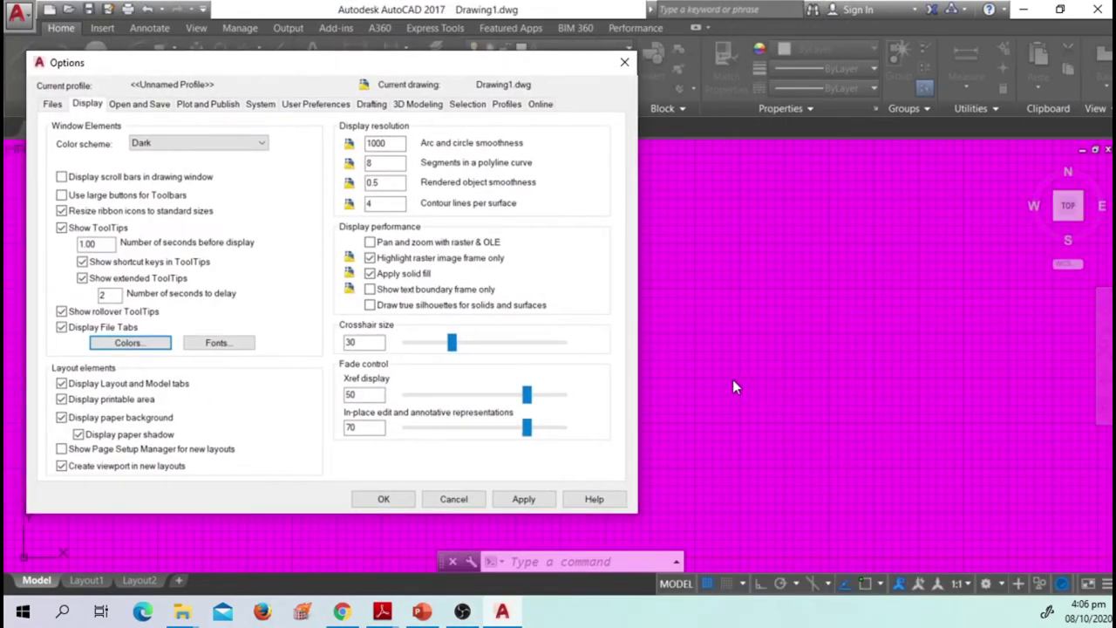
drag(406, 67, 507, 85)
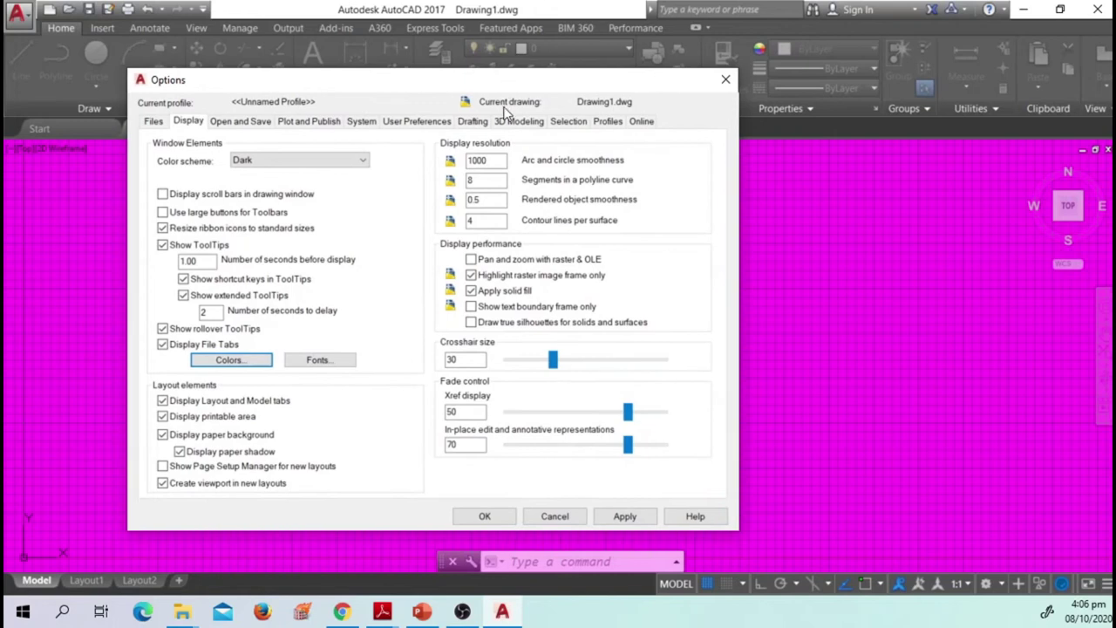
click(241, 363)
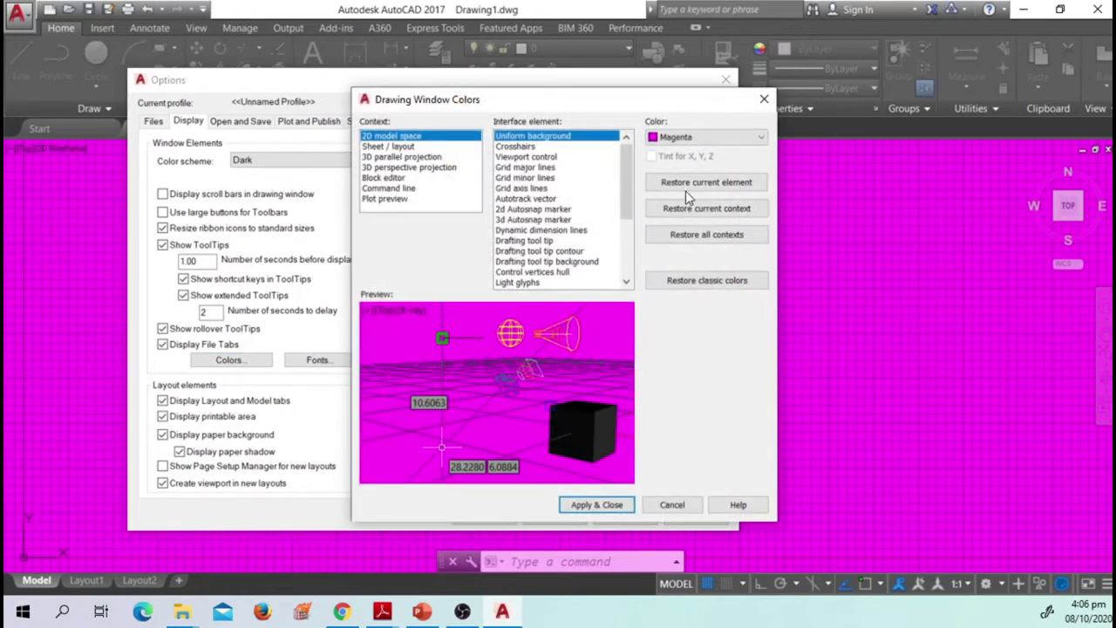
click(663, 139)
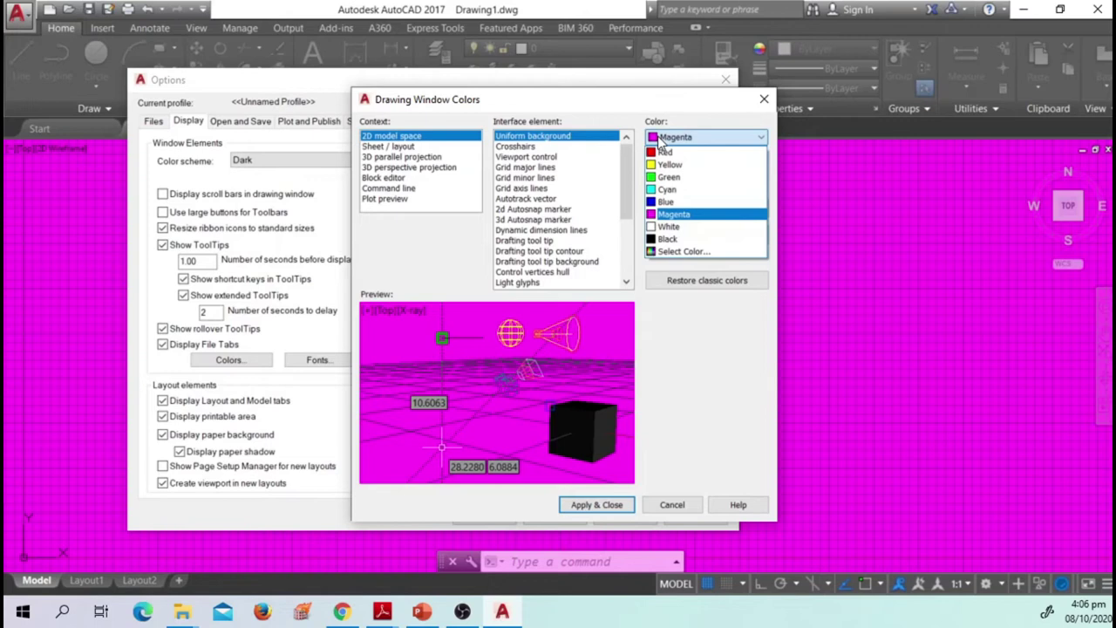
click(669, 227)
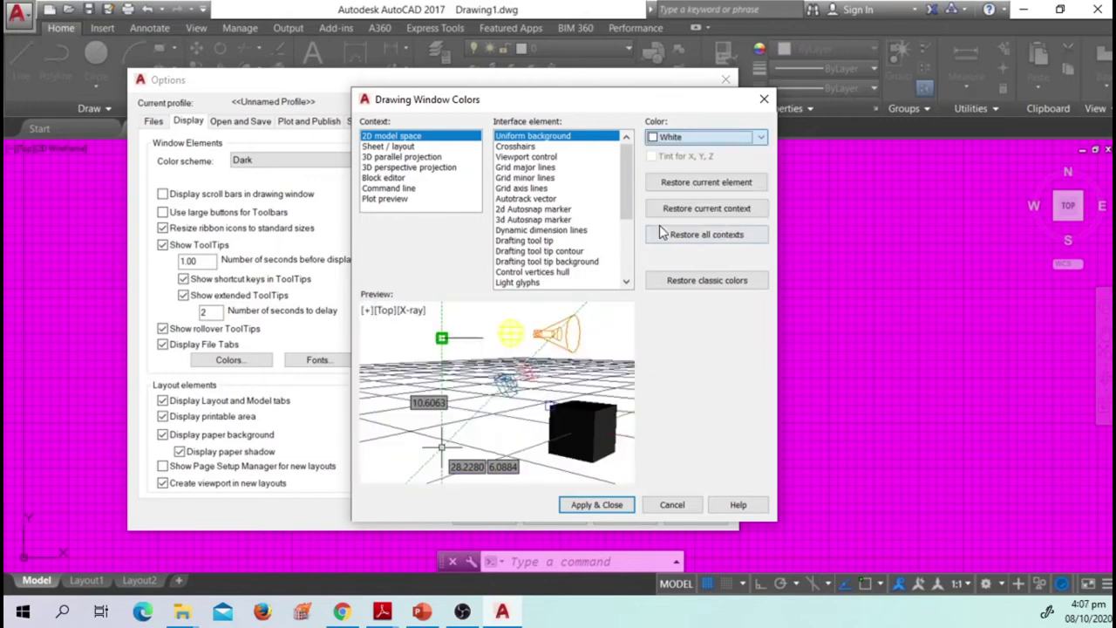
click(600, 506)
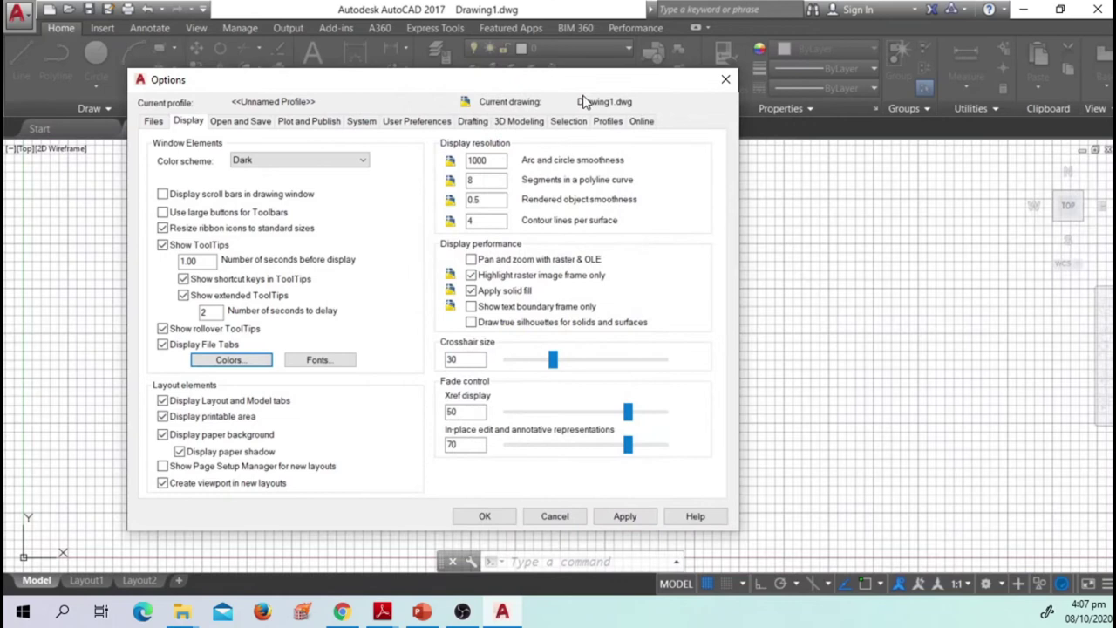
- Set the 2D model space uniform background colour to Black, apply it and close the Options dialog
mouse_move(586, 91)
mouse_down()
mouse_move(948, 447)
mouse_move(737, 573)
mouse_move(731, 588)
mouse_move(770, 272)
mouse_move(747, 39)
mouse_move(744, 51)
mouse_up()
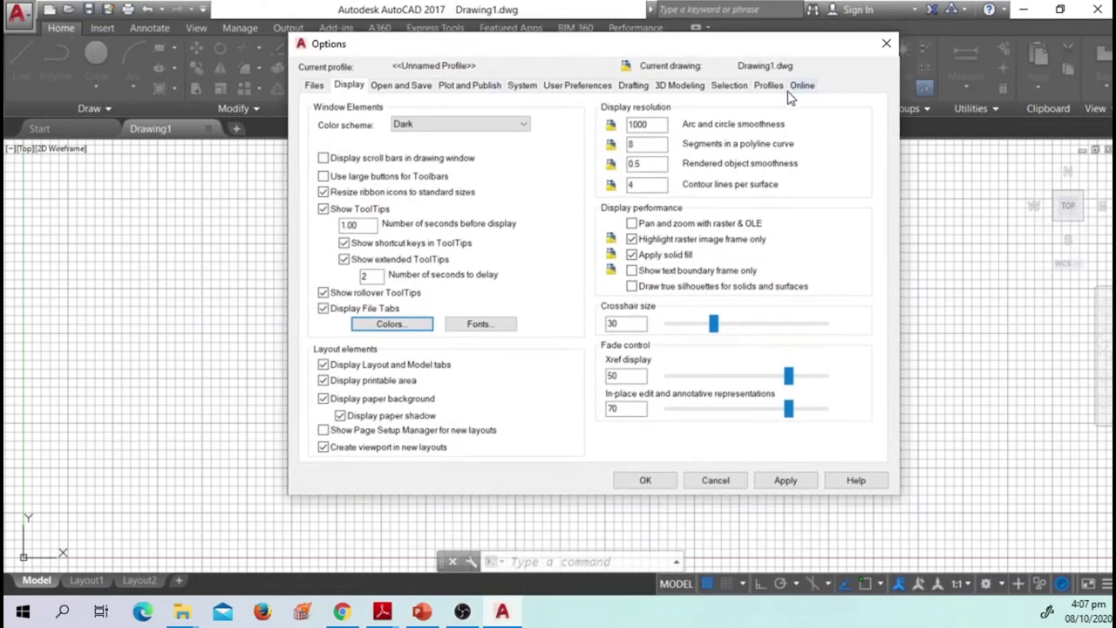
click(390, 324)
click(693, 140)
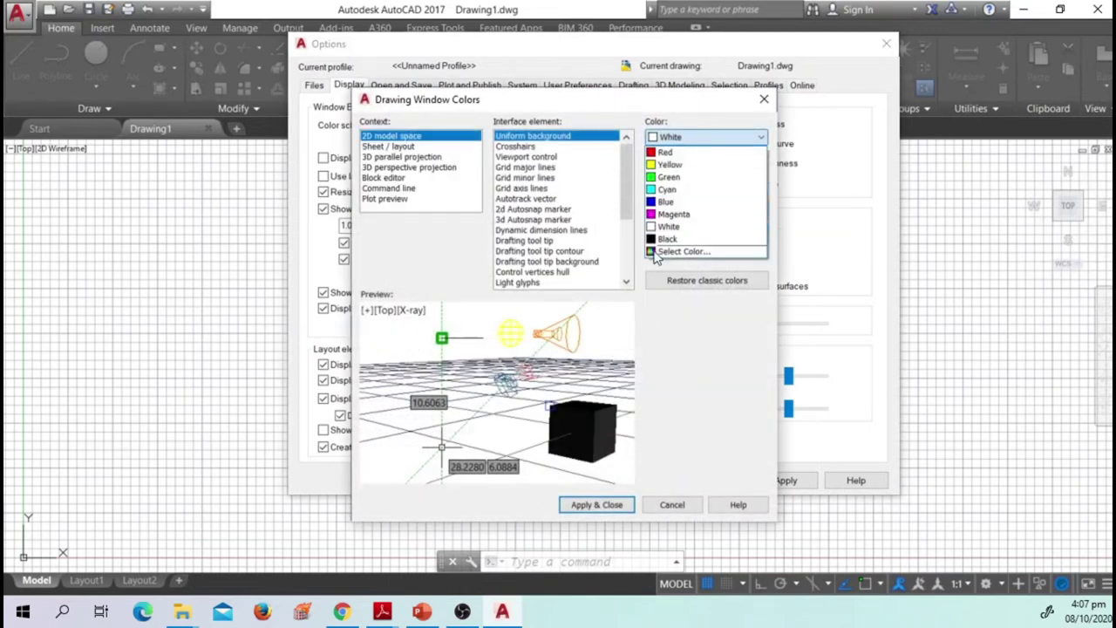
click(667, 241)
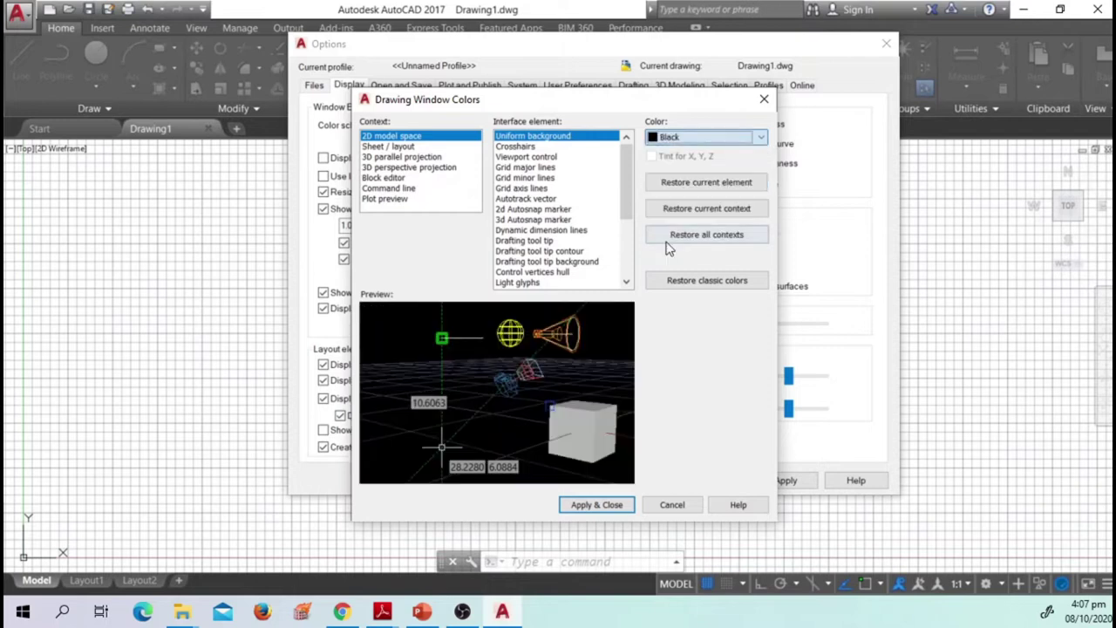
click(596, 505)
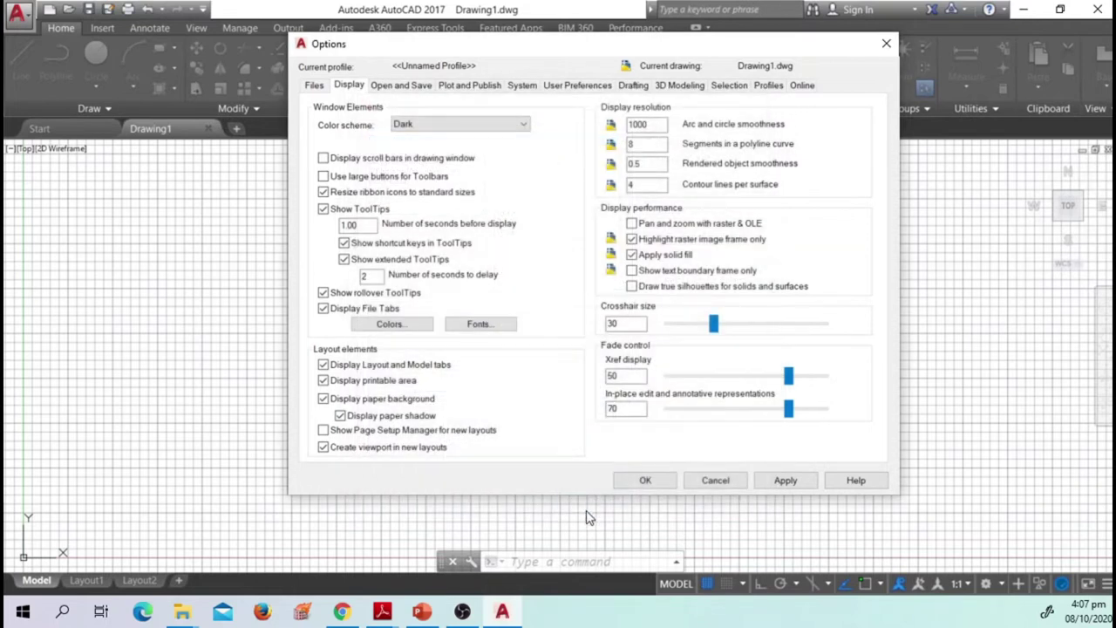
click(886, 45)
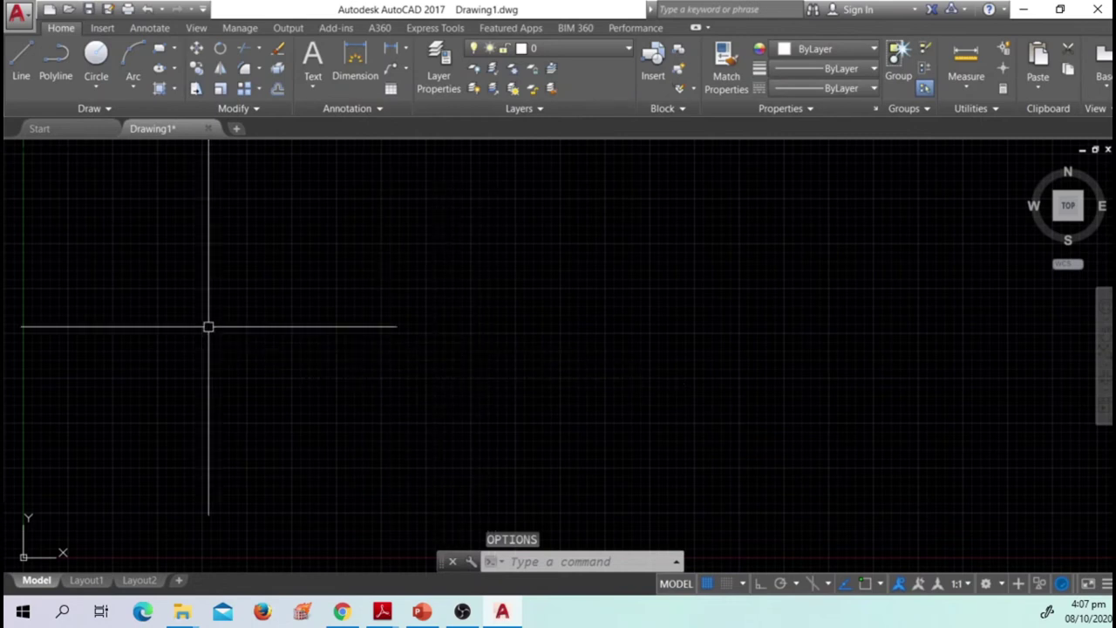
- Reopen Options to review the drawing window colours for 2D model space, then close the dialogs
click(317, 323)
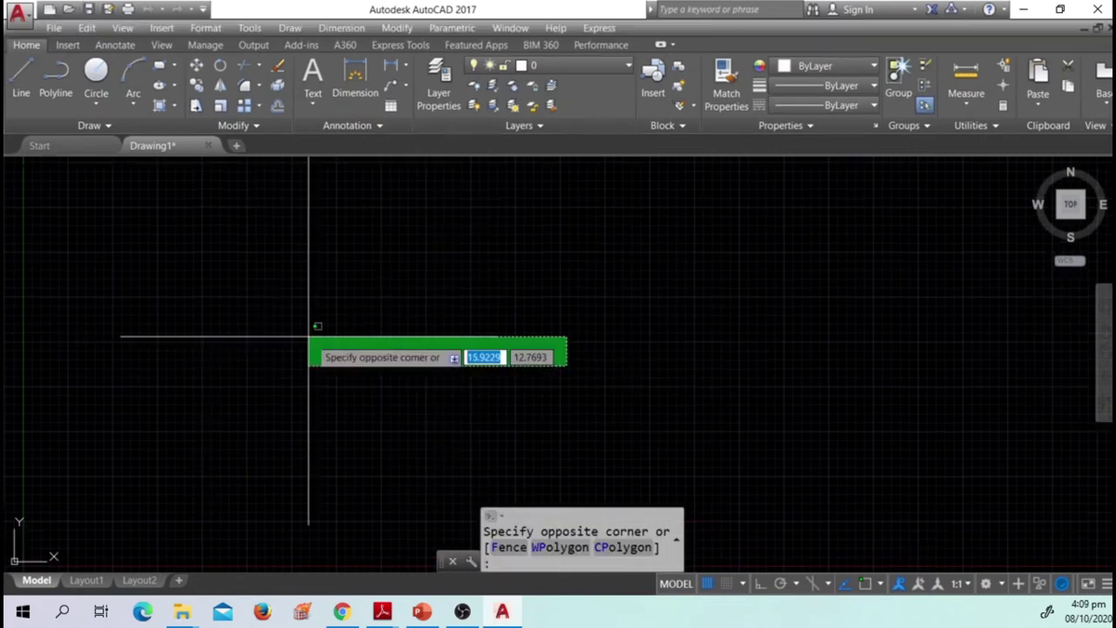
right_click(181, 294)
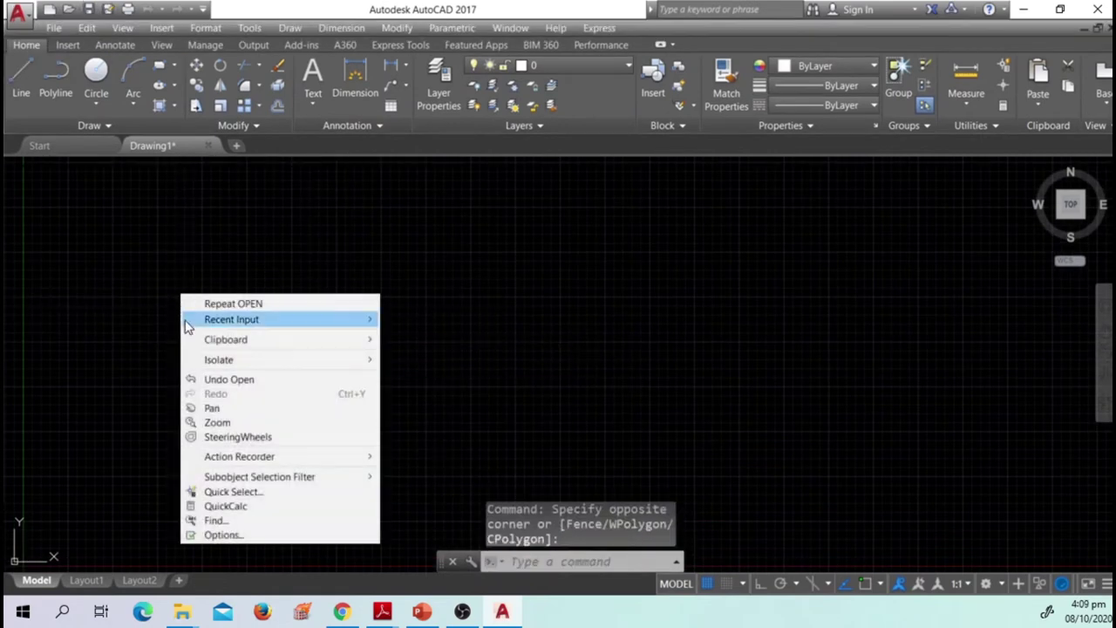
click(223, 535)
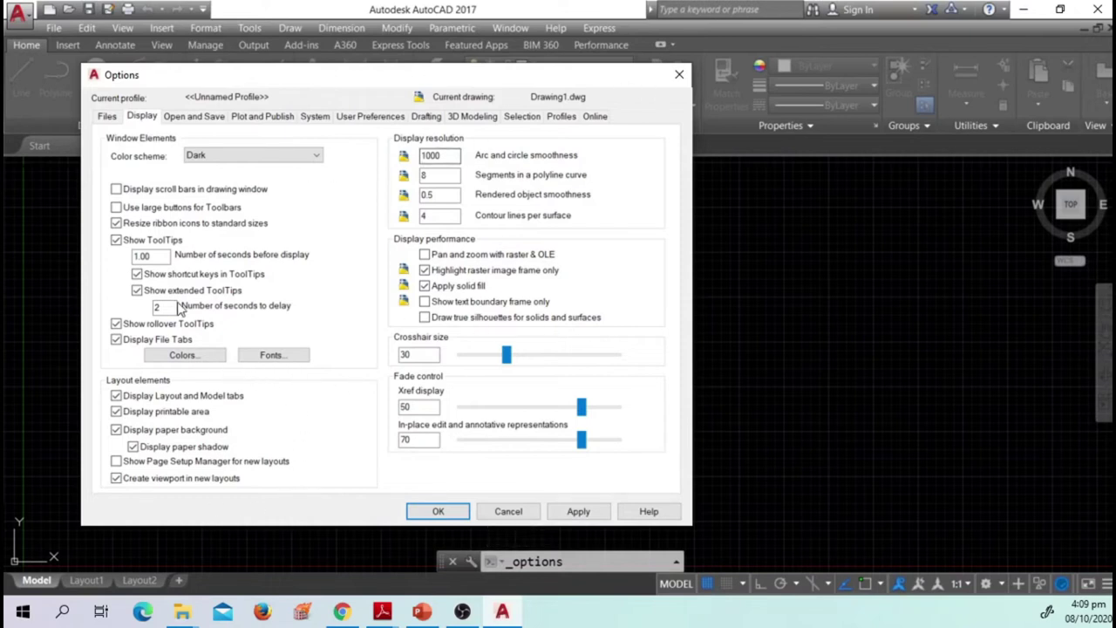
click(155, 356)
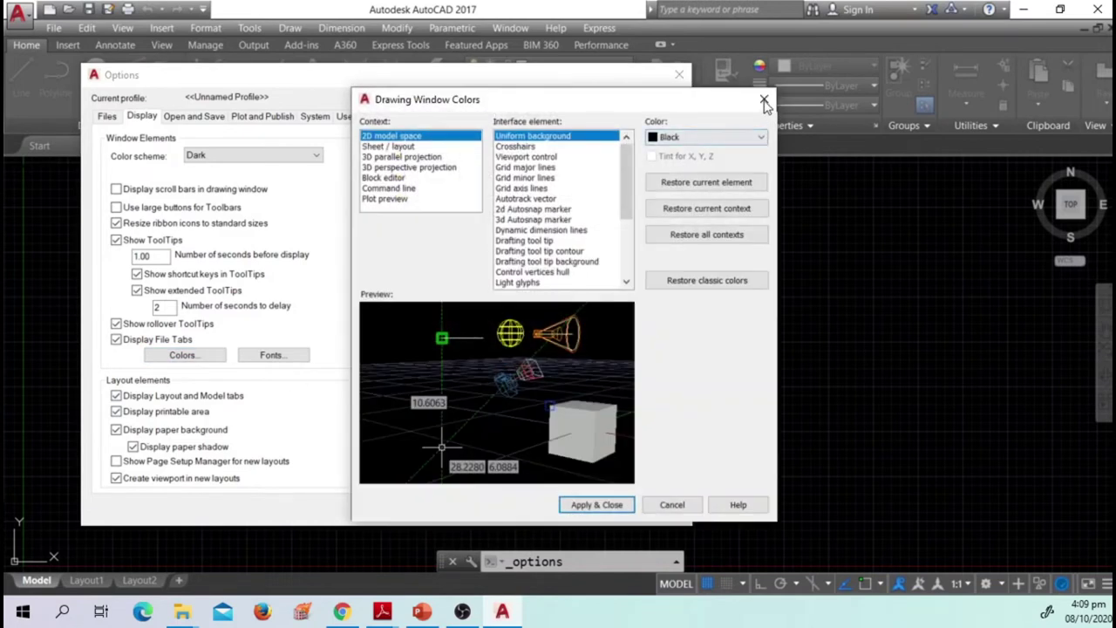
click(594, 504)
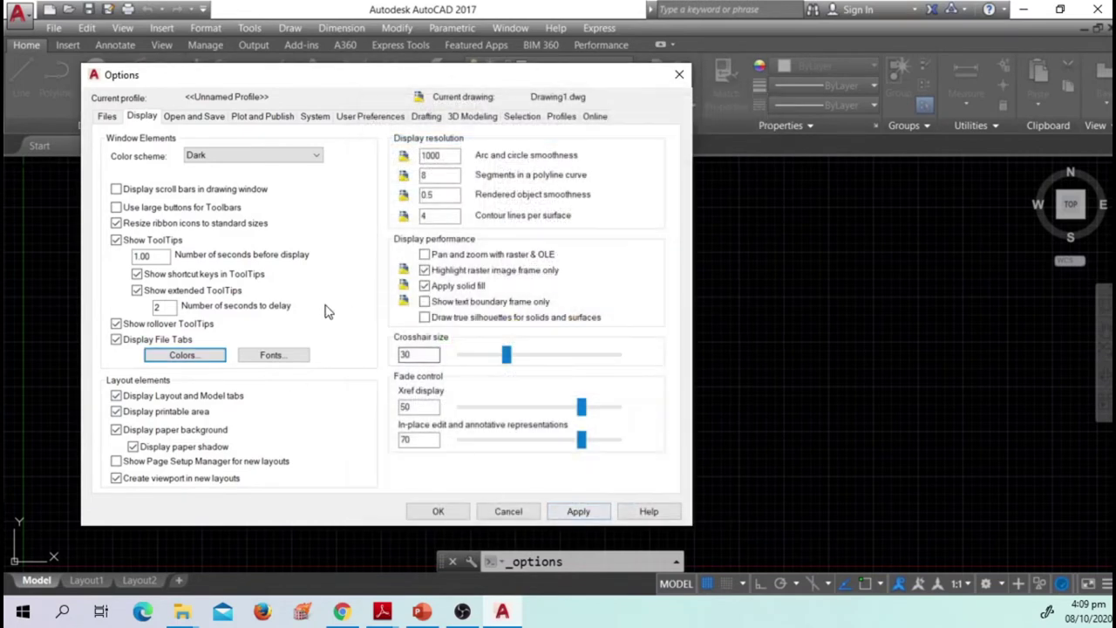
click(682, 73)
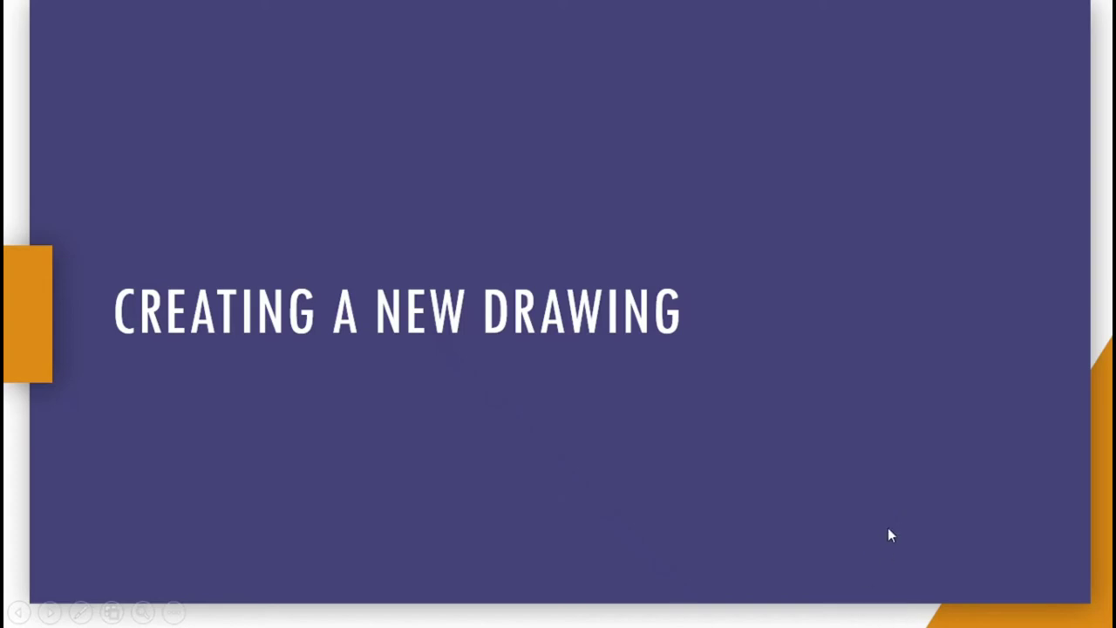
- Switch the drawing's workspace from Drafting & Annotation to 3D Basics
click(944, 583)
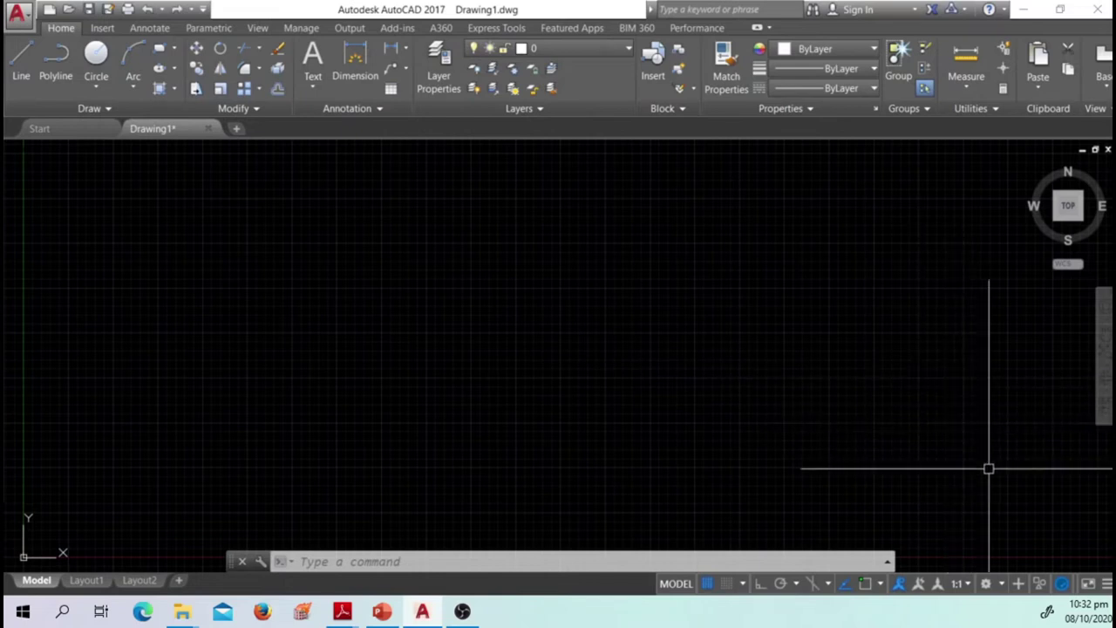
click(986, 585)
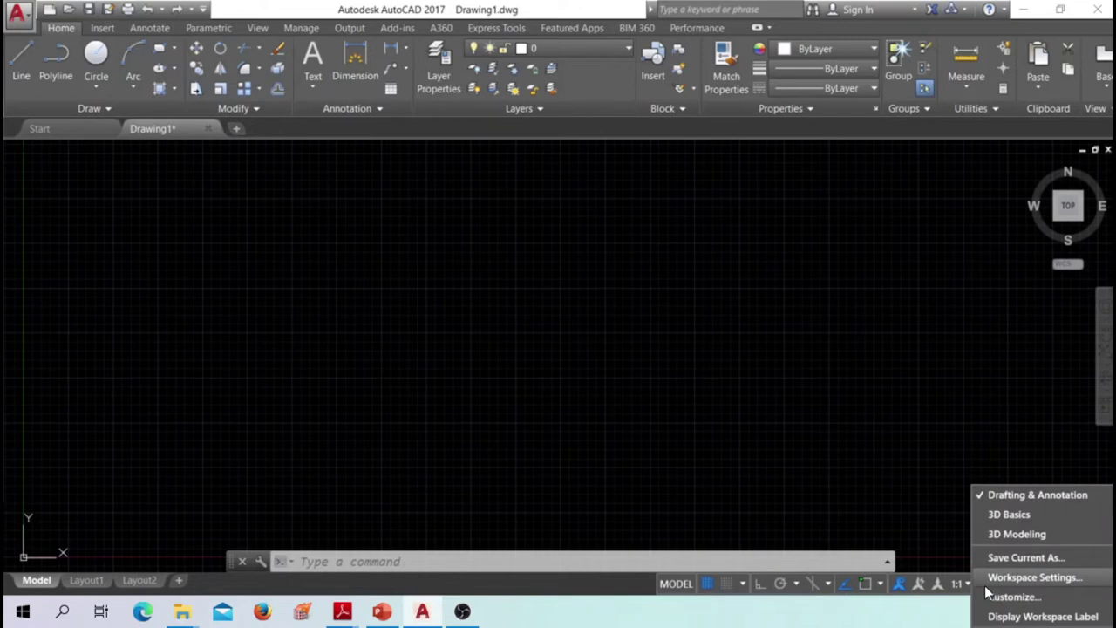
click(1001, 516)
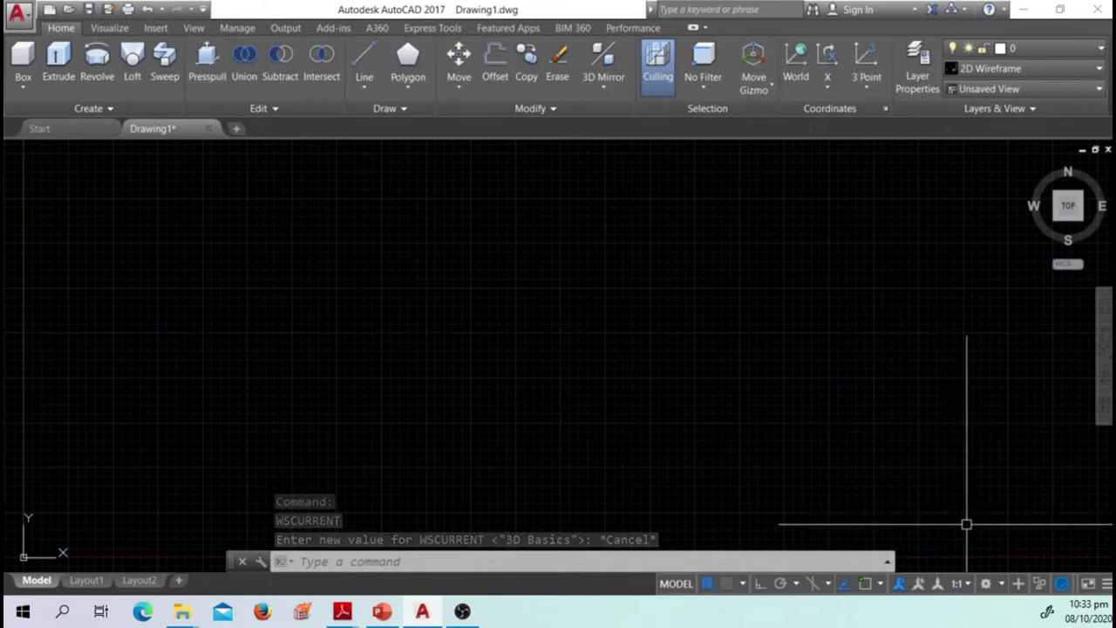
- Open the Customize User Interface editor and close it without making changes
click(987, 585)
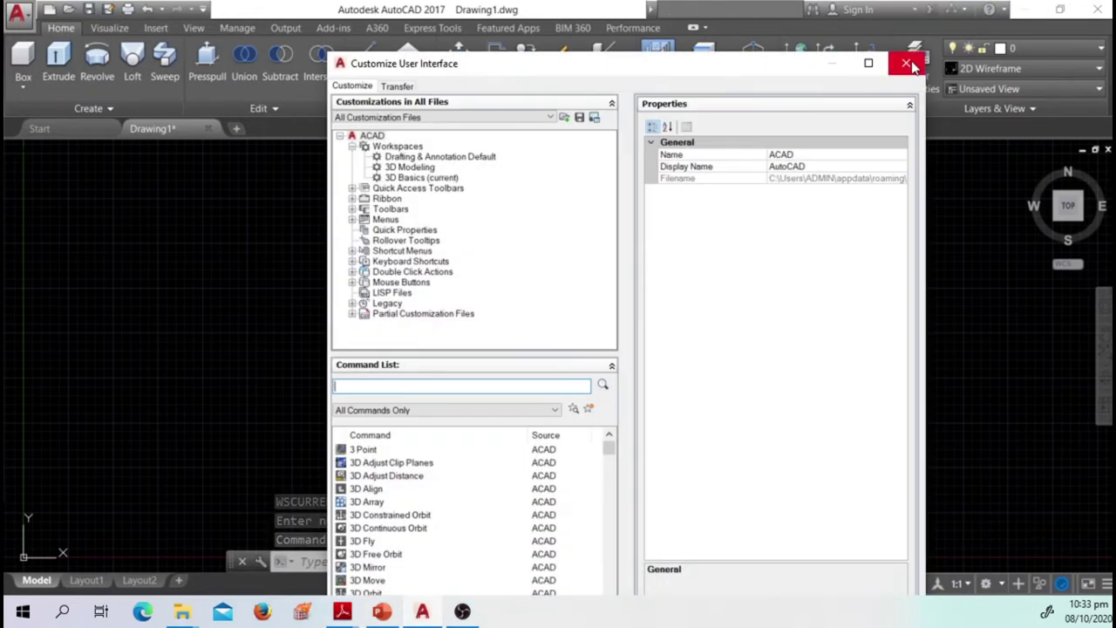
key(Escape)
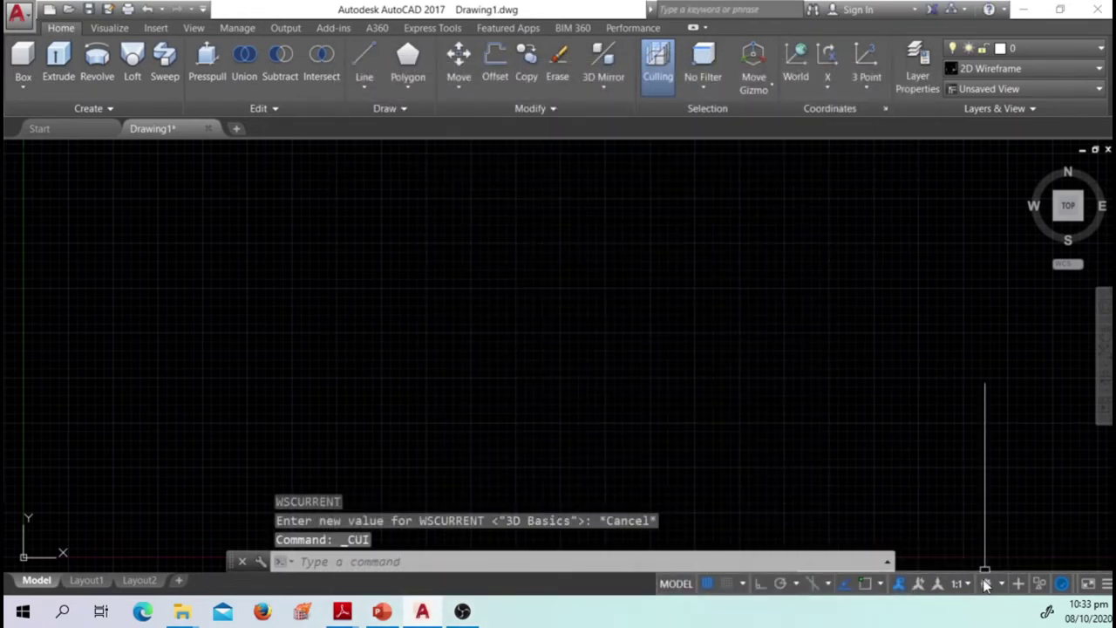
- Switch the drawing's workspace to 3D Modeling and return it to Drafting & Annotation
click(985, 585)
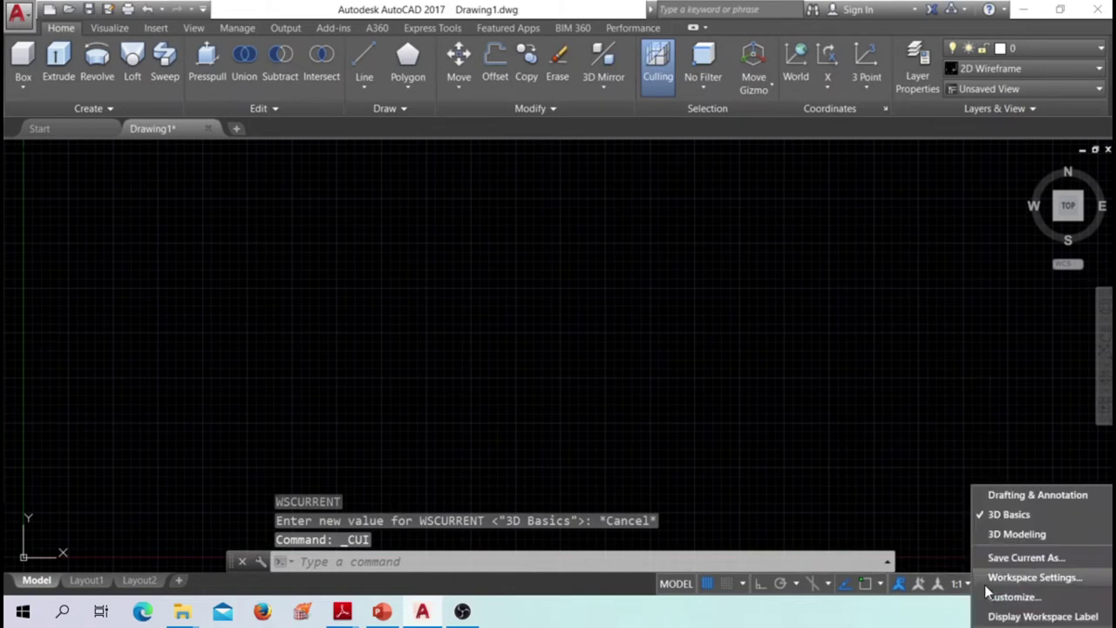
click(982, 534)
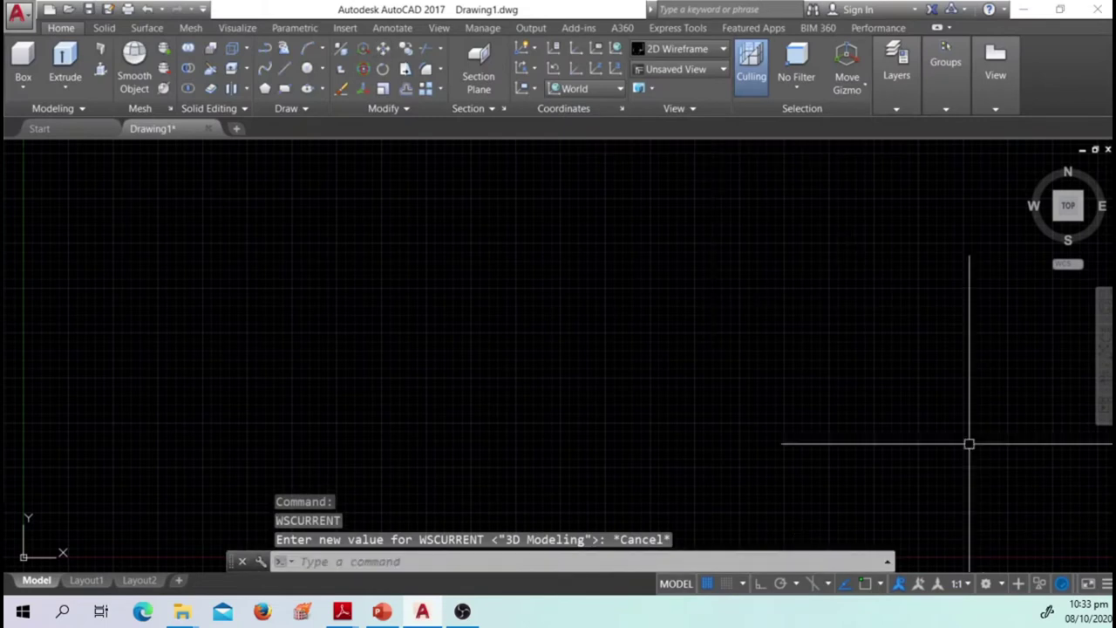
click(997, 587)
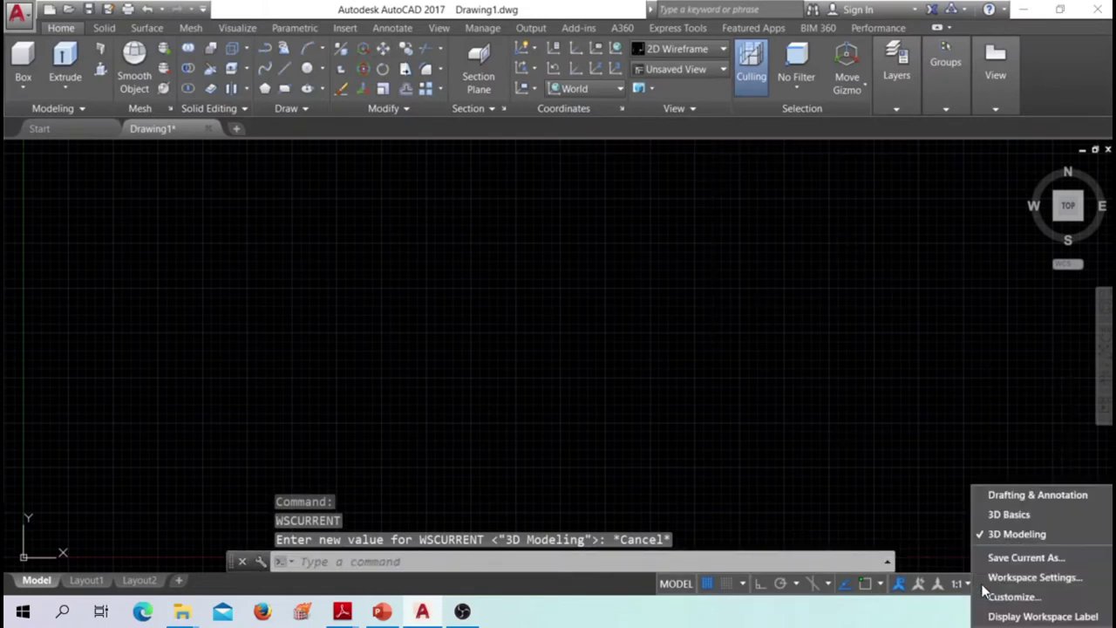
click(1003, 499)
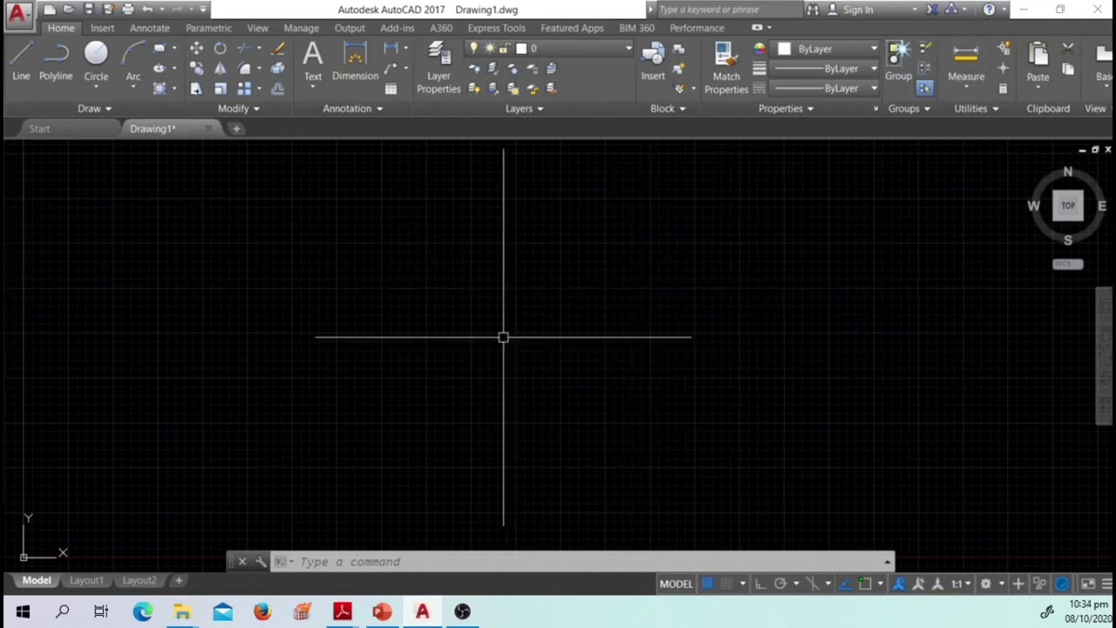
- Open Workspace Settings, close it without changes and reselect the Drafting & Annotation workspace
click(985, 586)
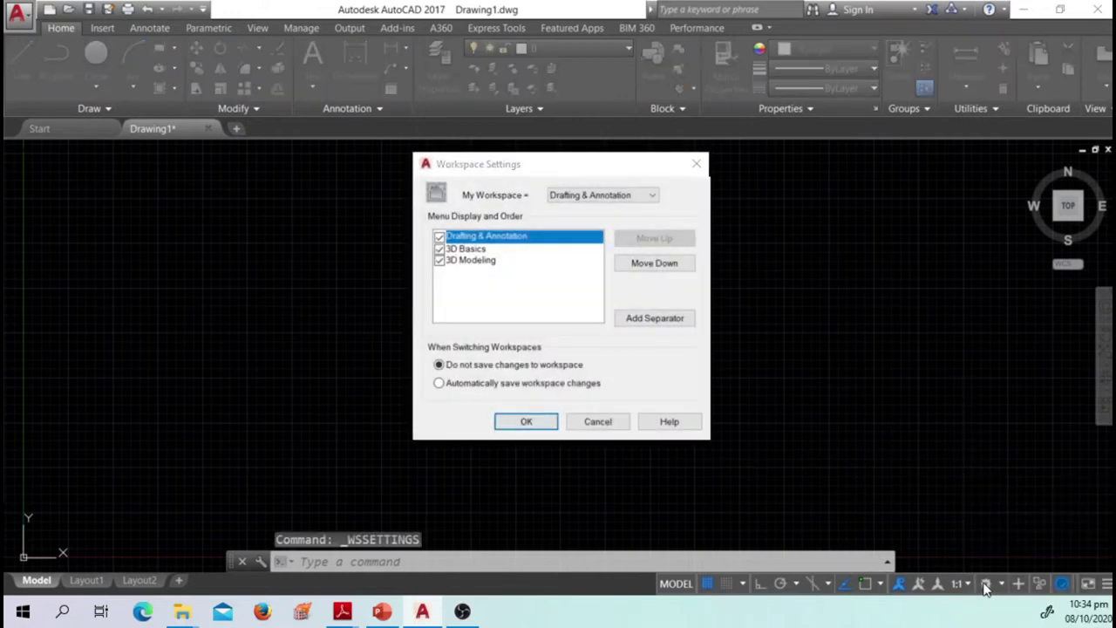
click(696, 163)
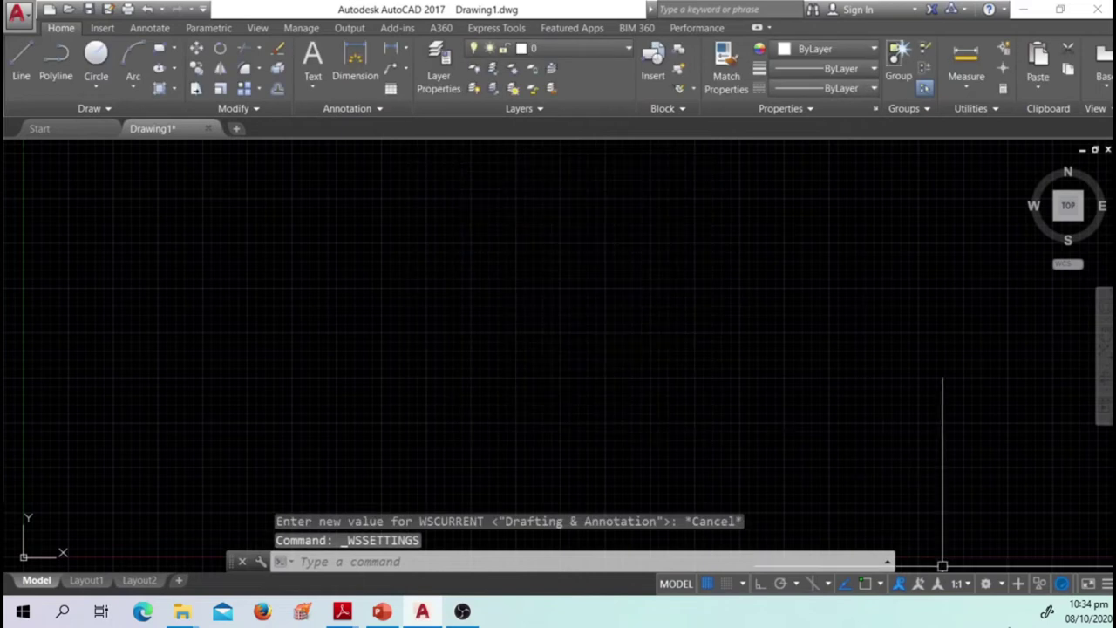
click(995, 585)
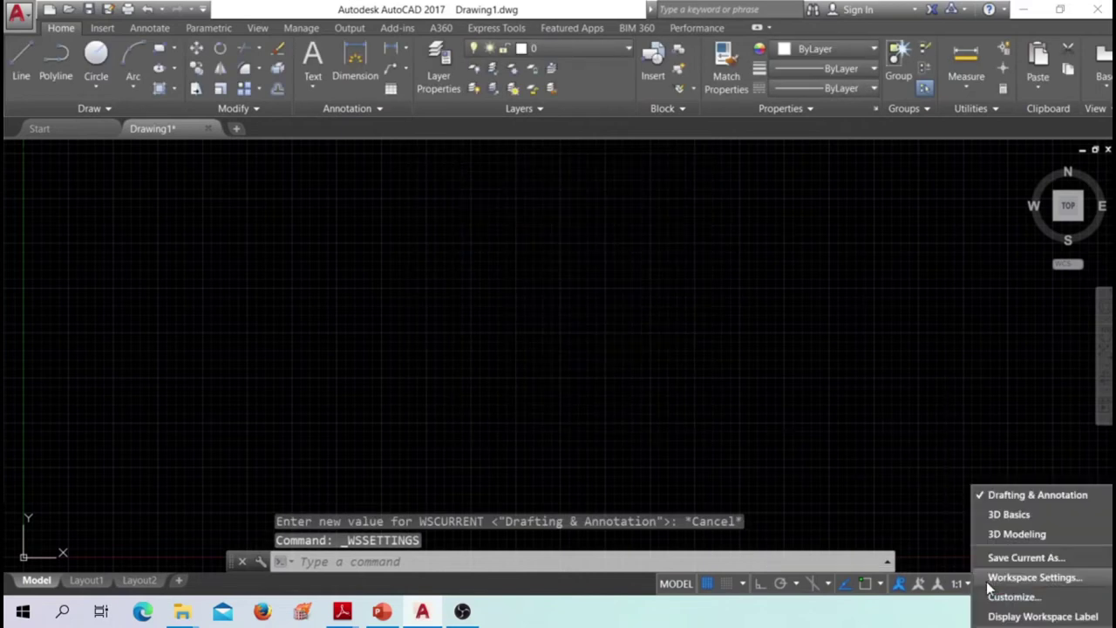
click(991, 497)
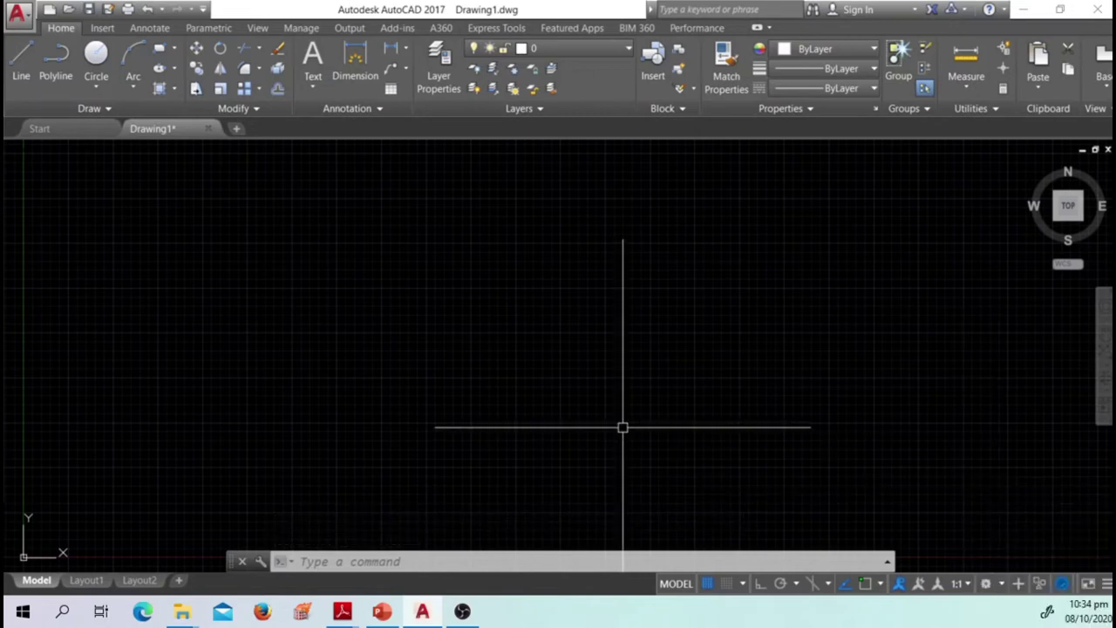
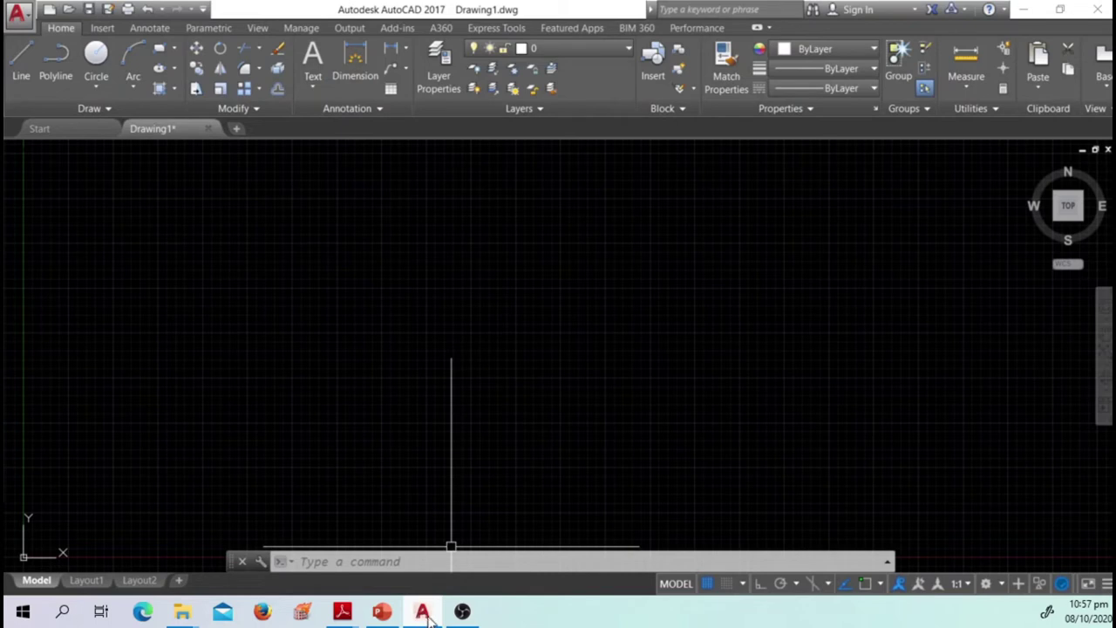
- Review the application menu's file commands and recent documents, and close it without choosing anything
mouse_move(417, 608)
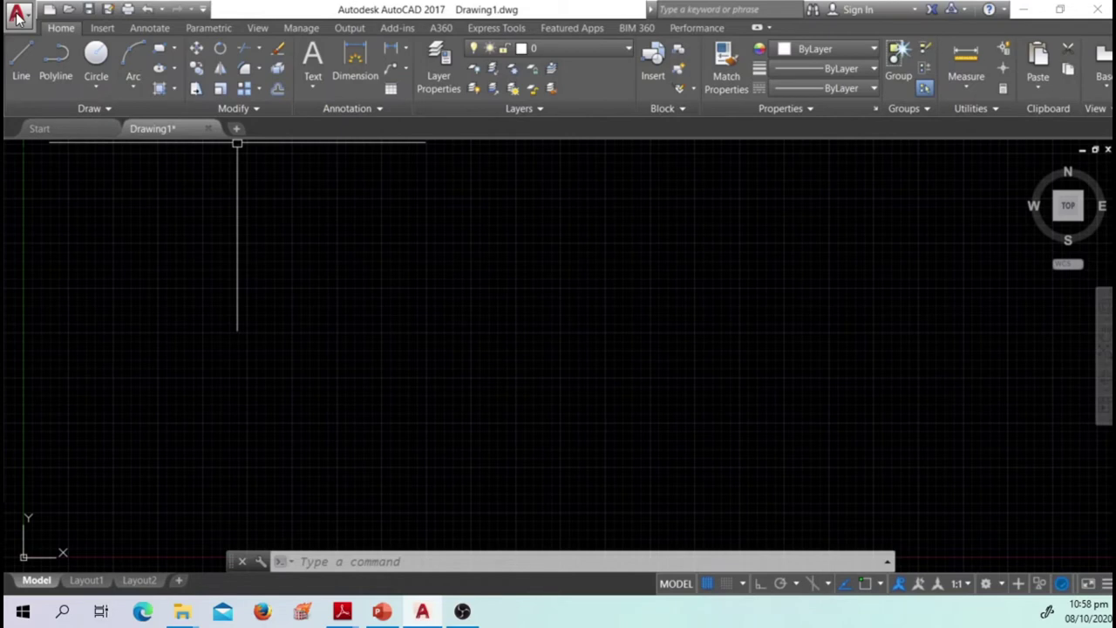
click(18, 18)
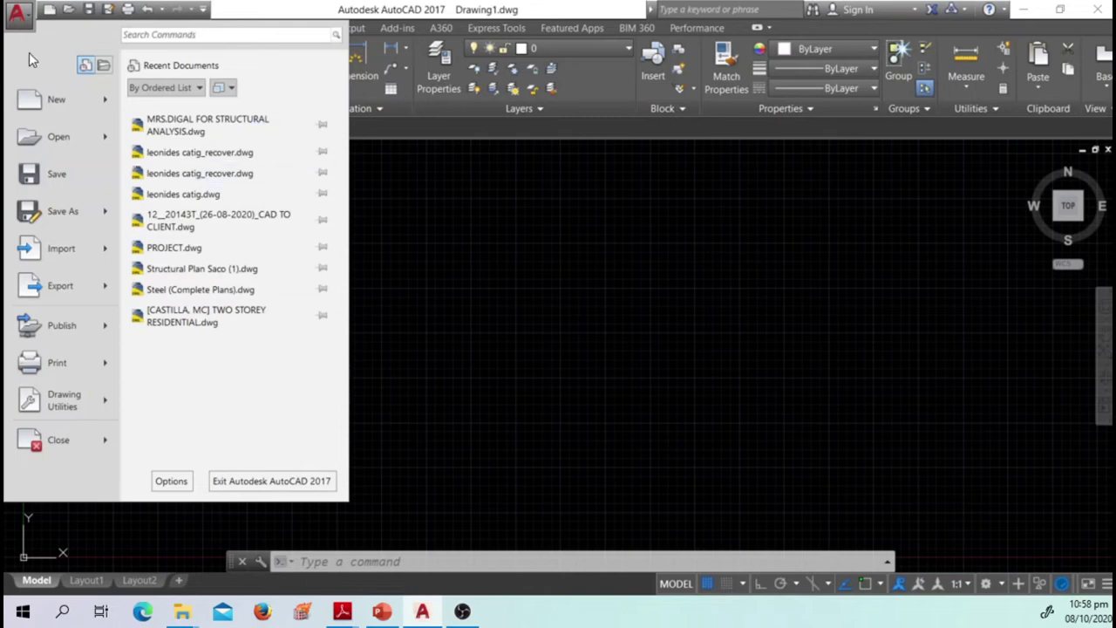
click(16, 19)
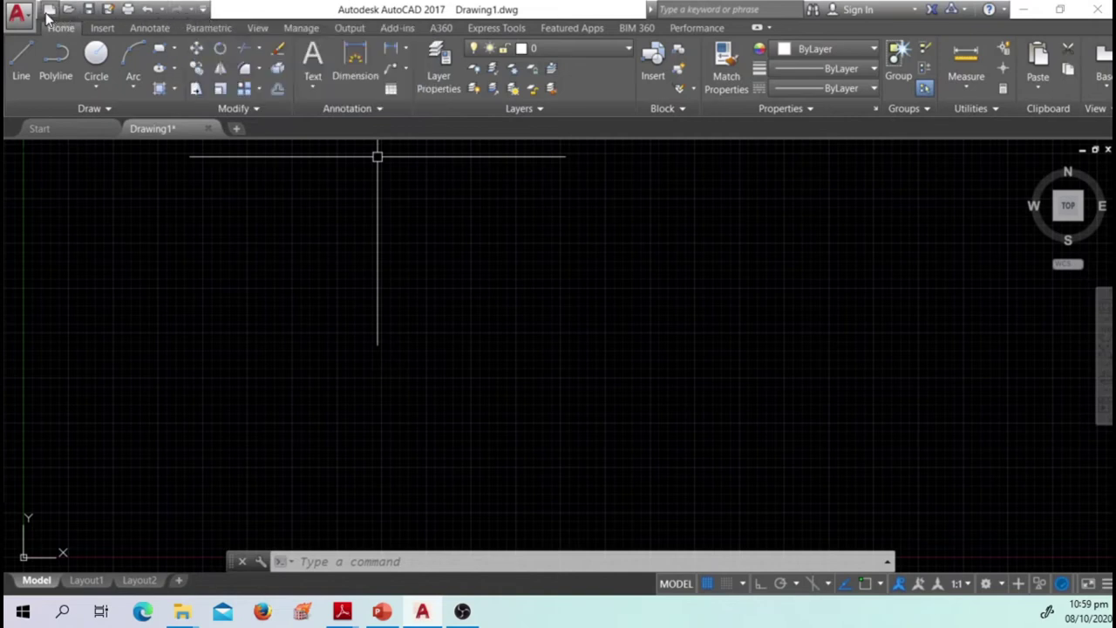
- Add the Workspace switcher to the Quick Access Toolbar and remove it again
click(204, 11)
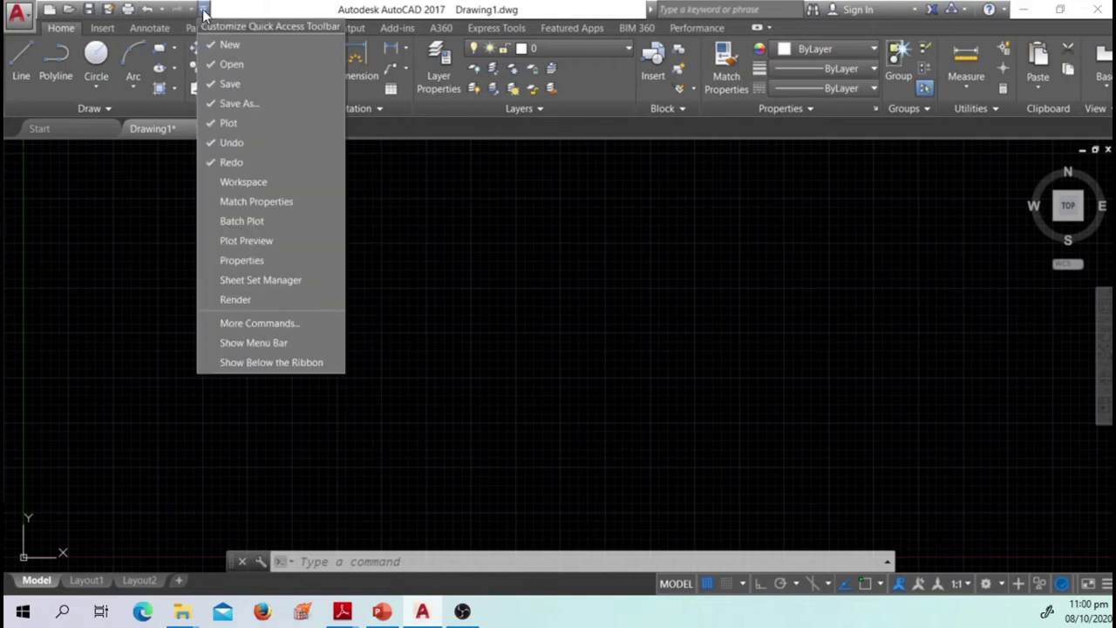
click(209, 185)
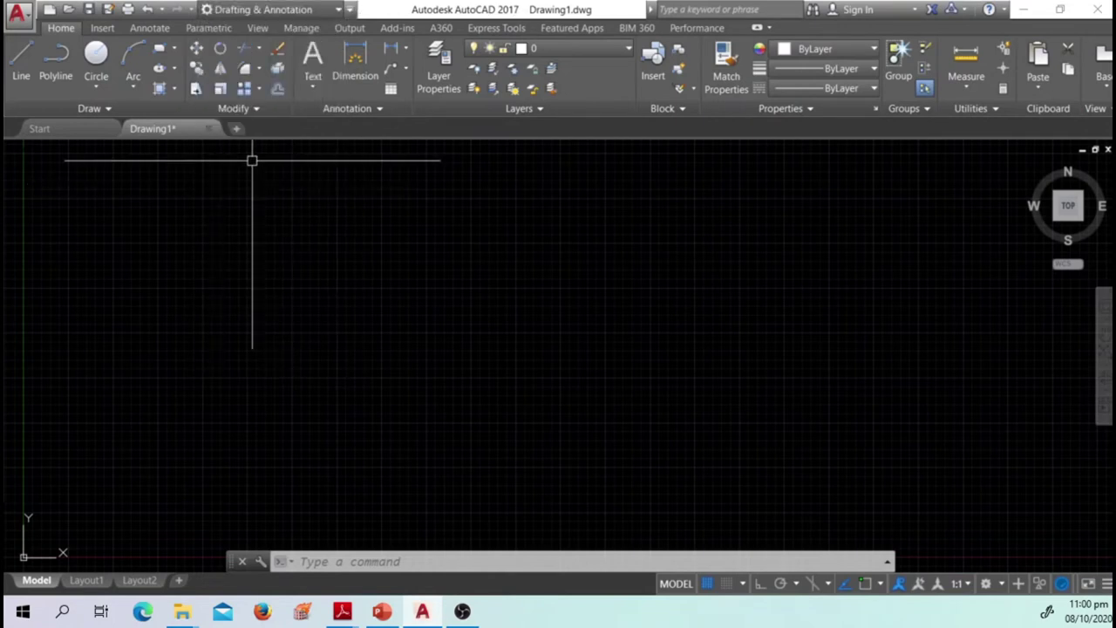
click(349, 10)
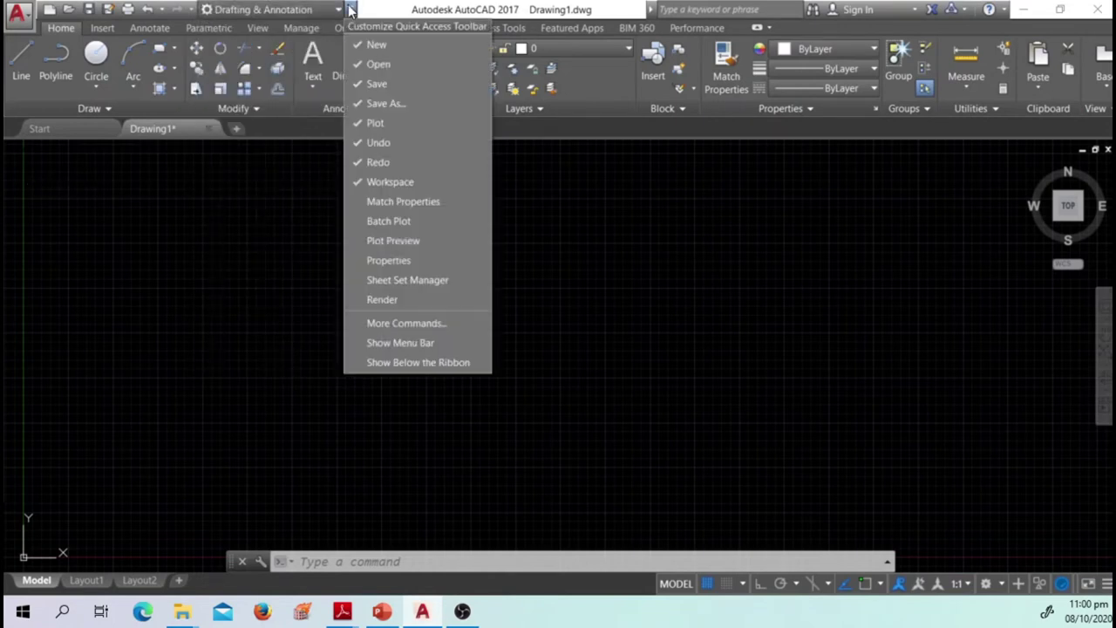
click(362, 183)
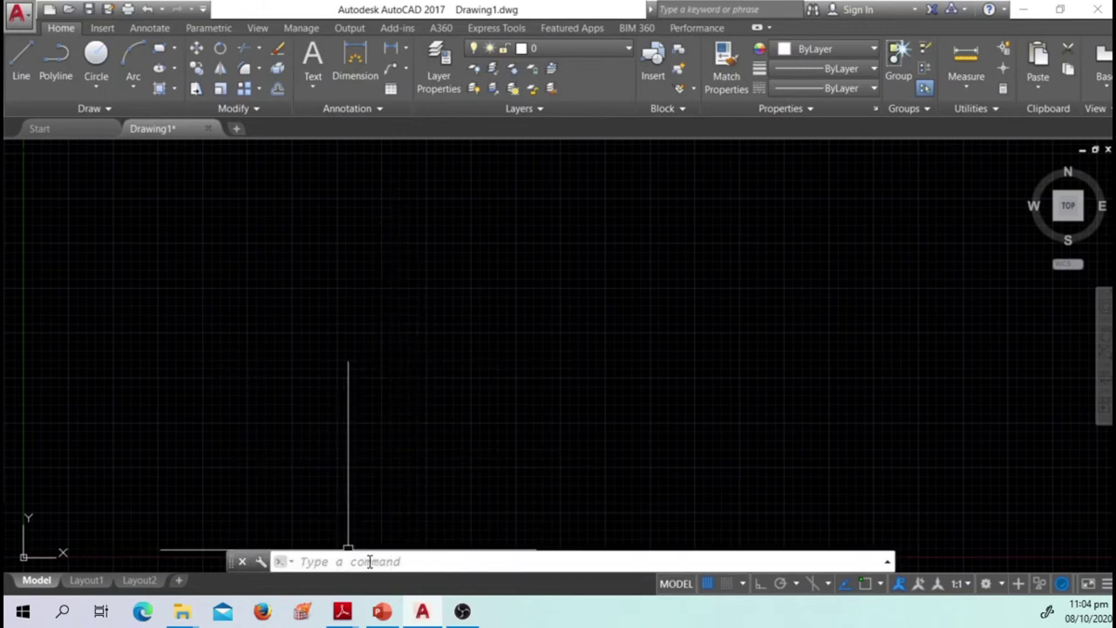
- Start the Line command with its alias L and cancel it before specifying a first point
click(416, 408)
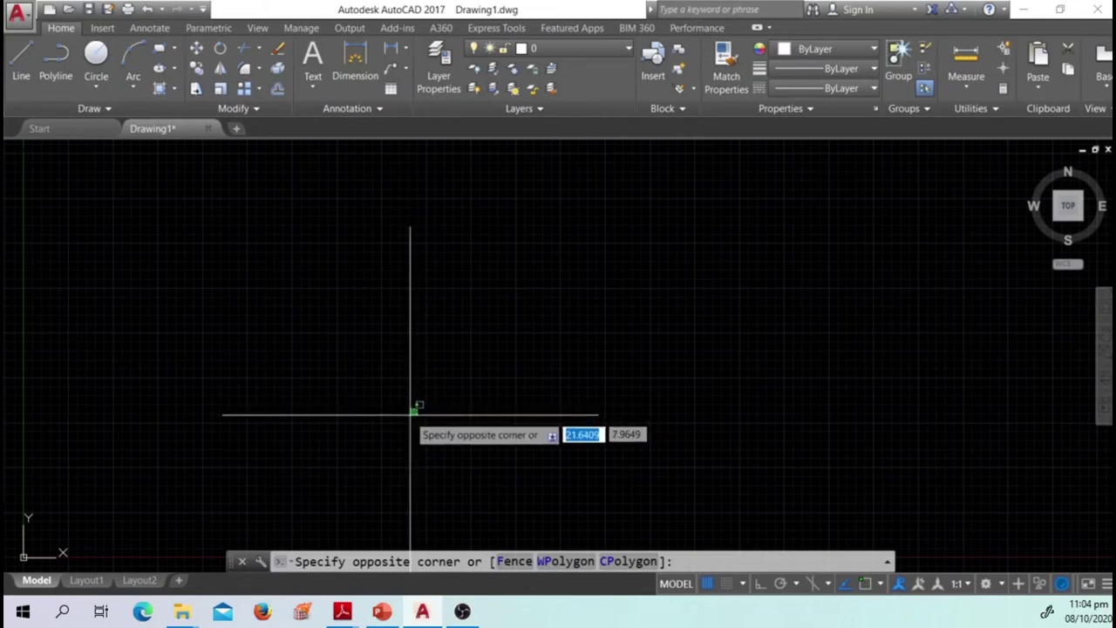
click(397, 410)
text(l)
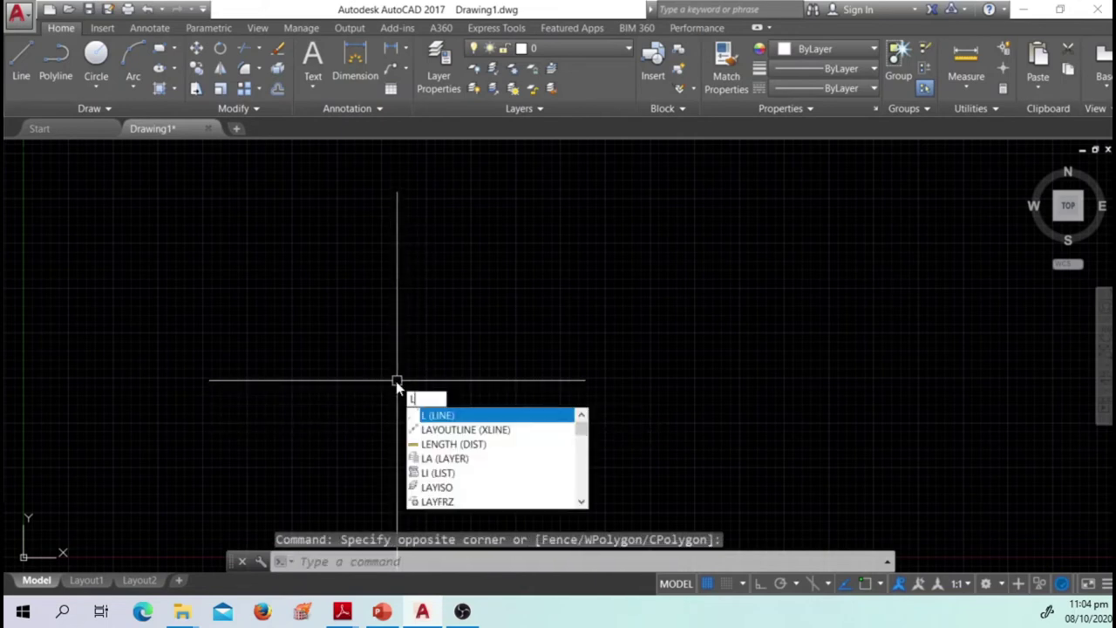
key(Return)
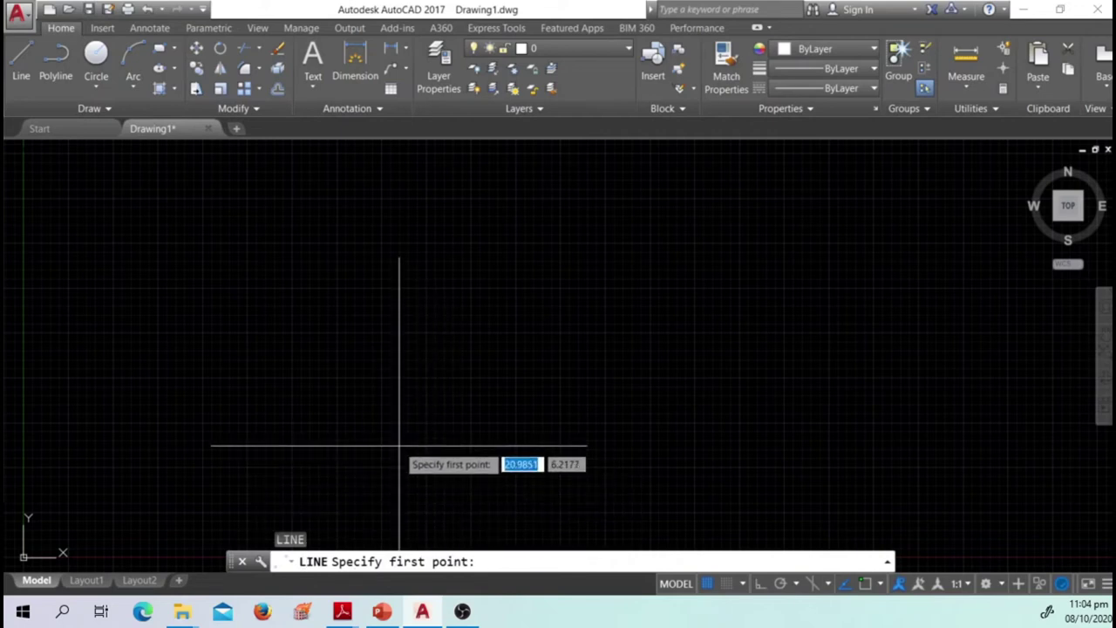
key(Escape)
key(Escape)
key(Escape)
key(Escape)
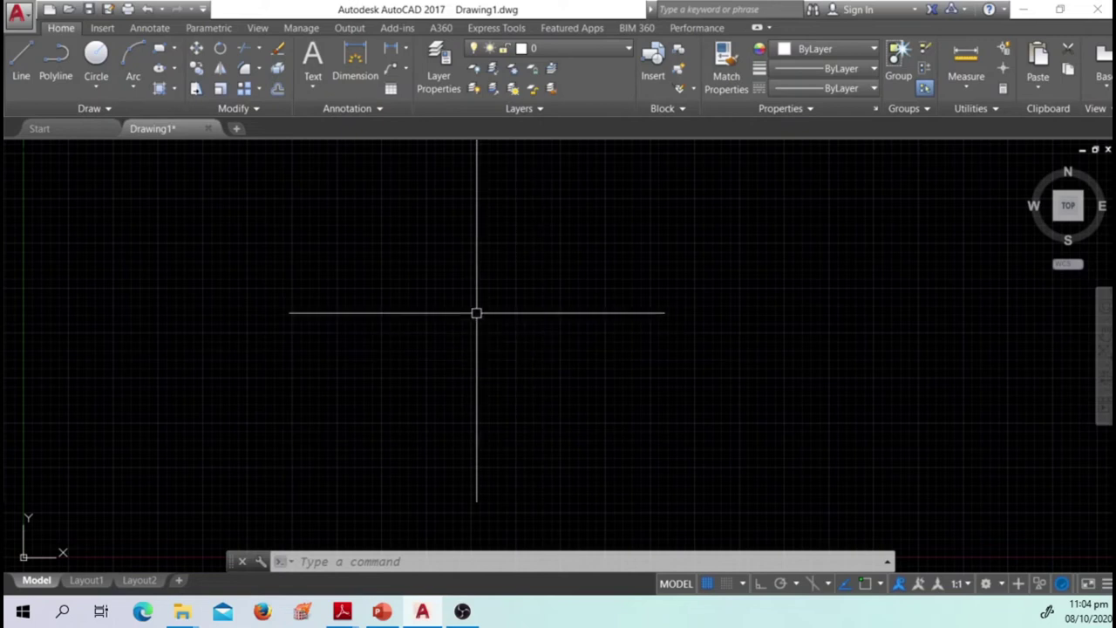
- View the Layout1 paper space sheet, compare it with model space and return to Model
click(90, 580)
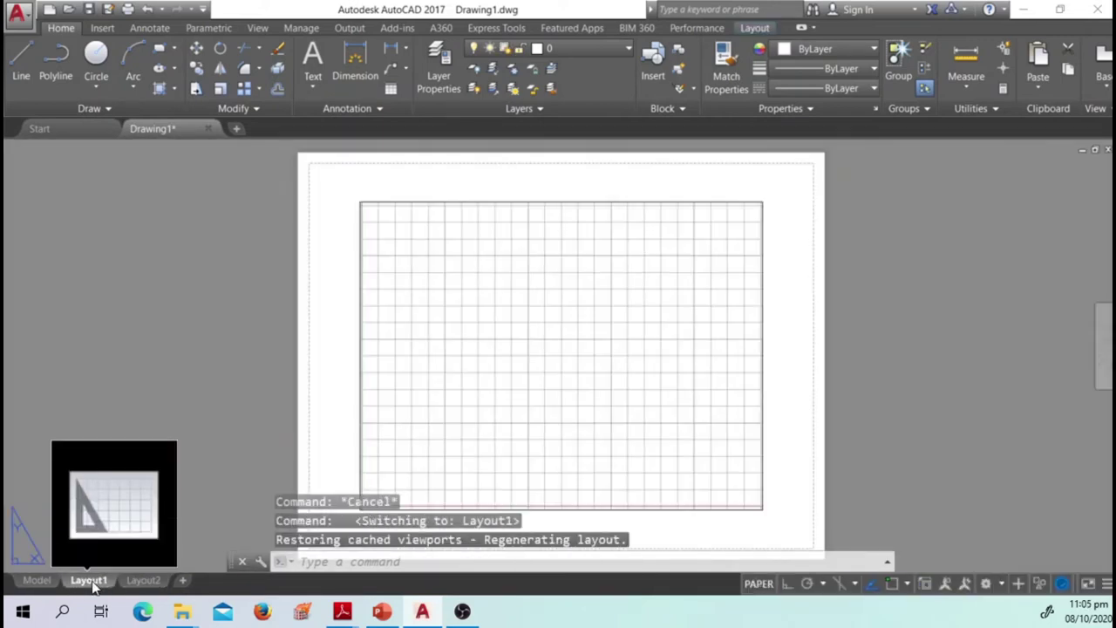
click(39, 582)
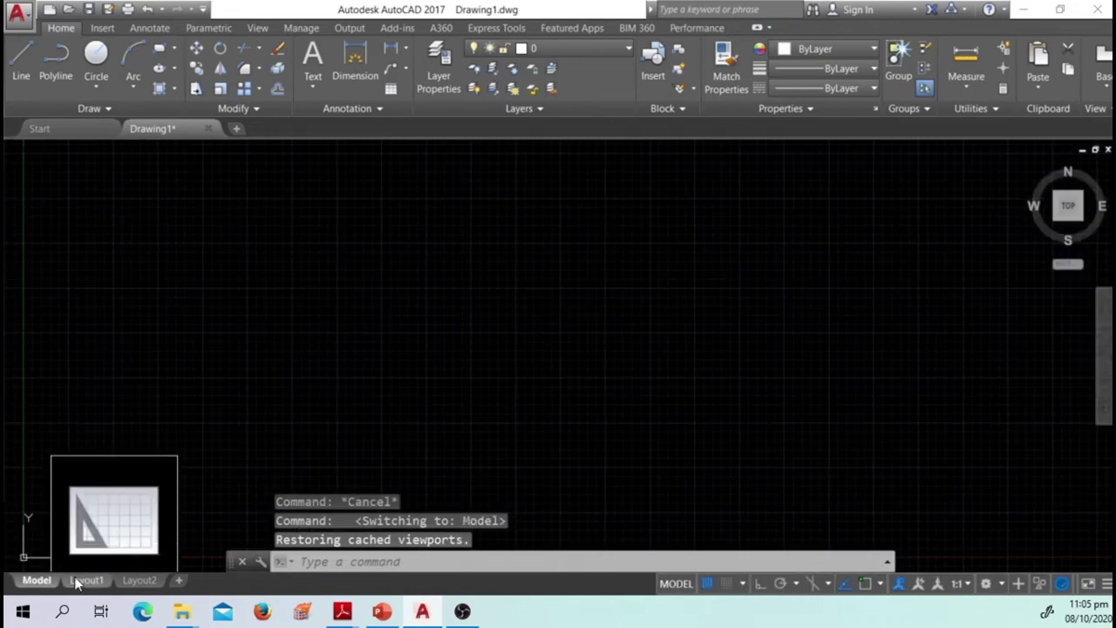
click(85, 582)
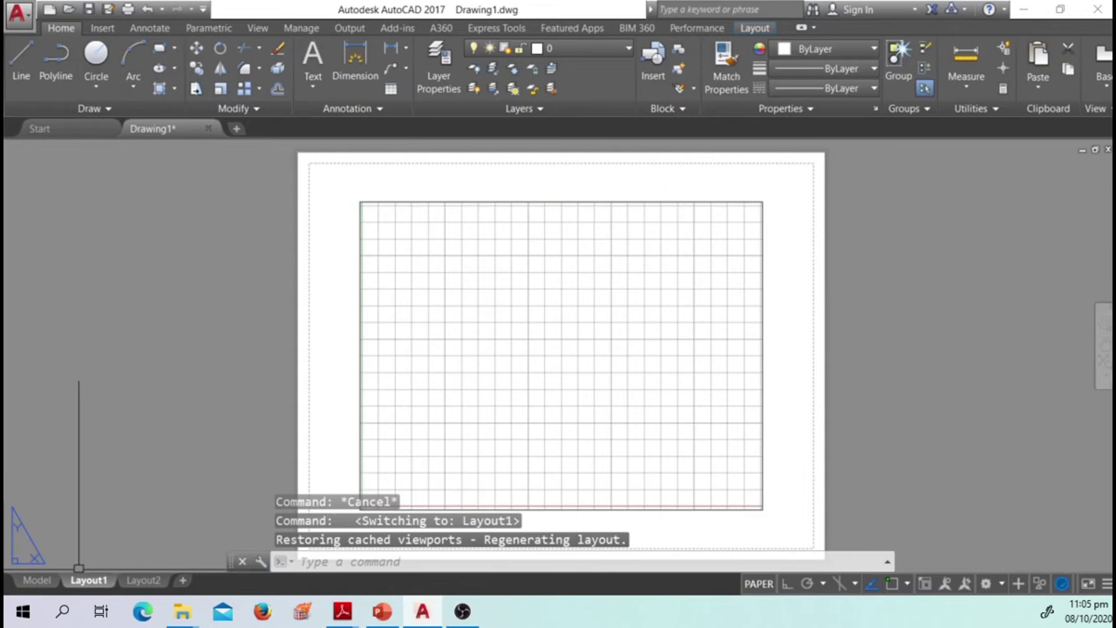
click(140, 580)
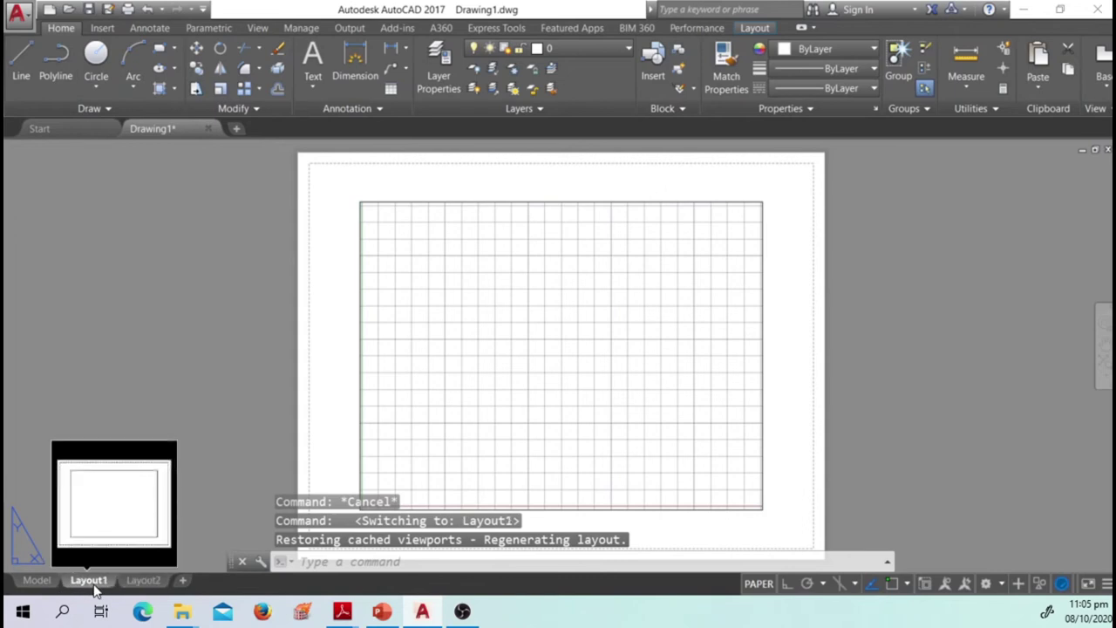
click(44, 585)
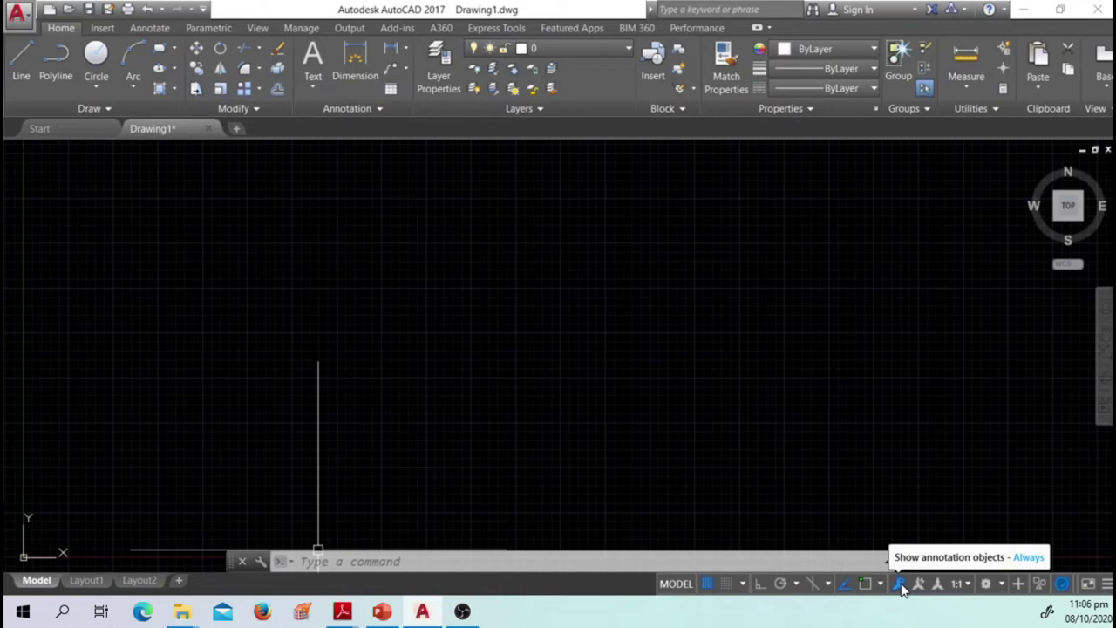
- Open the Workspace Settings dialog from model space and close it without changes
click(988, 591)
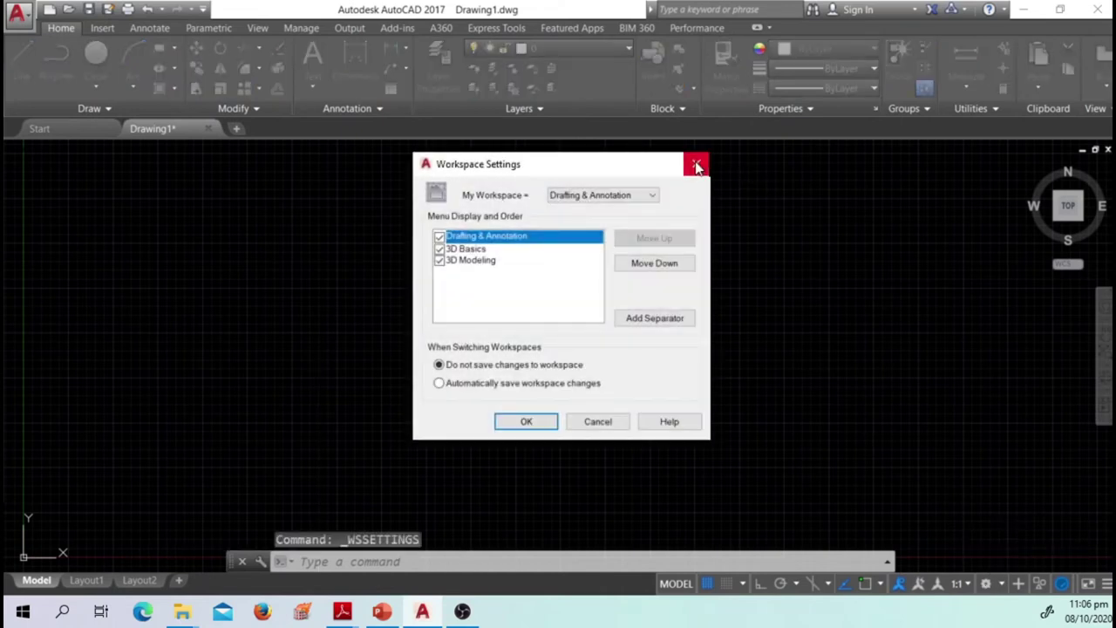
click(697, 165)
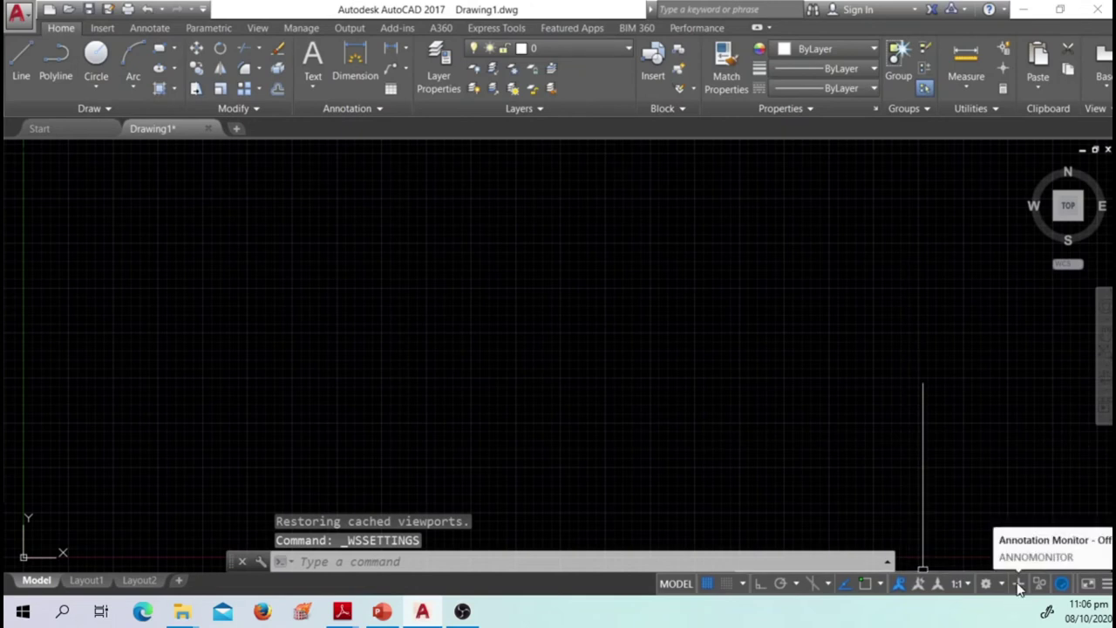
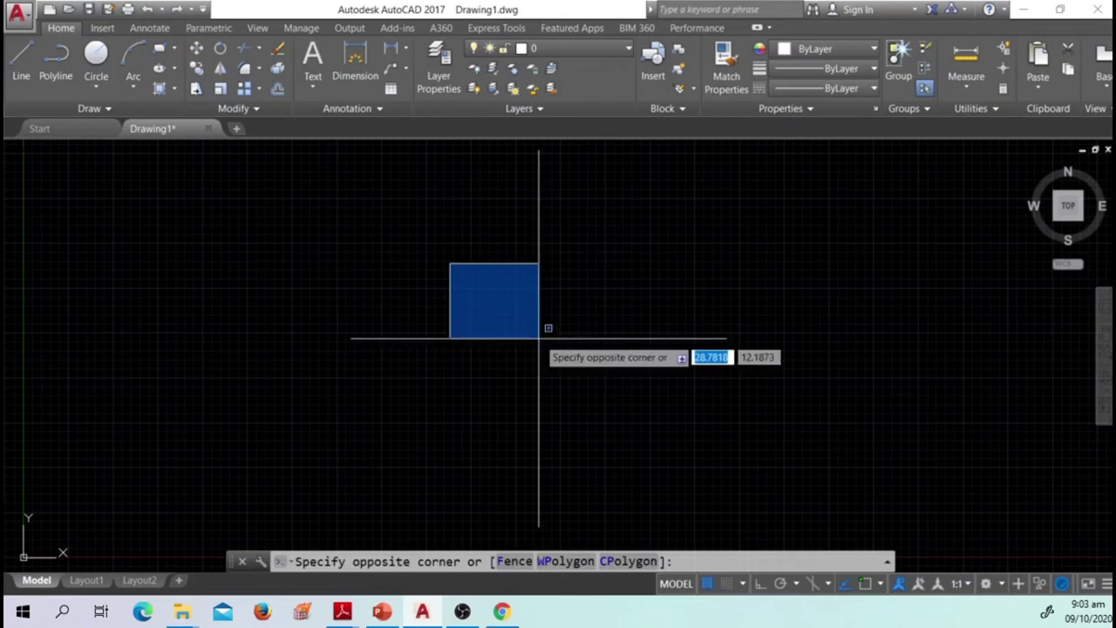
- Cancel the open selection window, review the drawing area's shortcut menu and dismiss it without choosing a command
key(Escape)
right_click(516, 279)
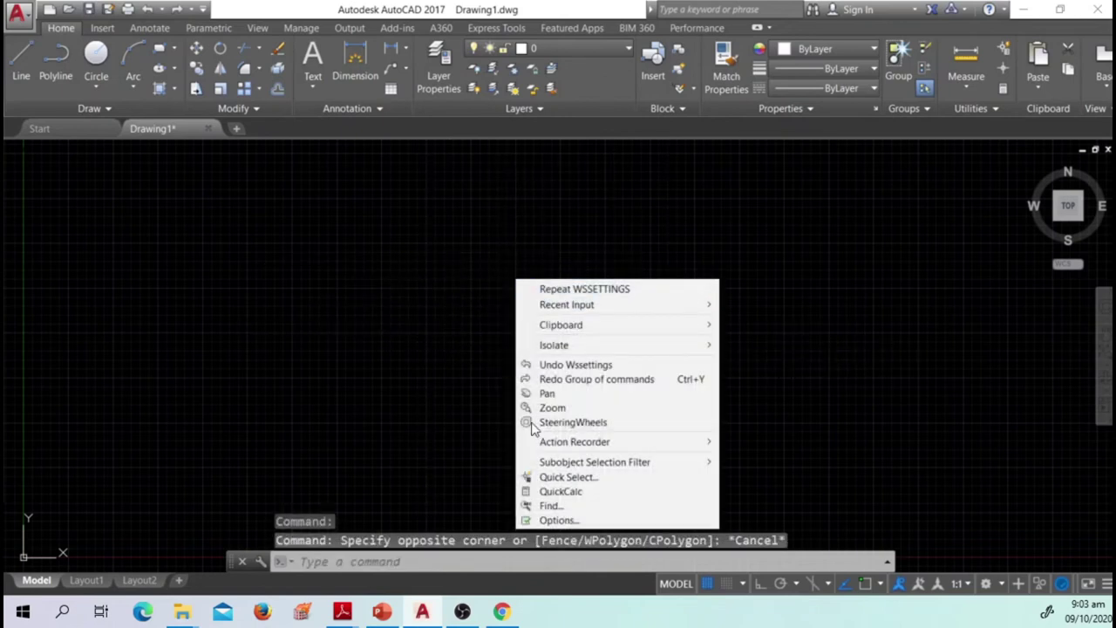
click(405, 408)
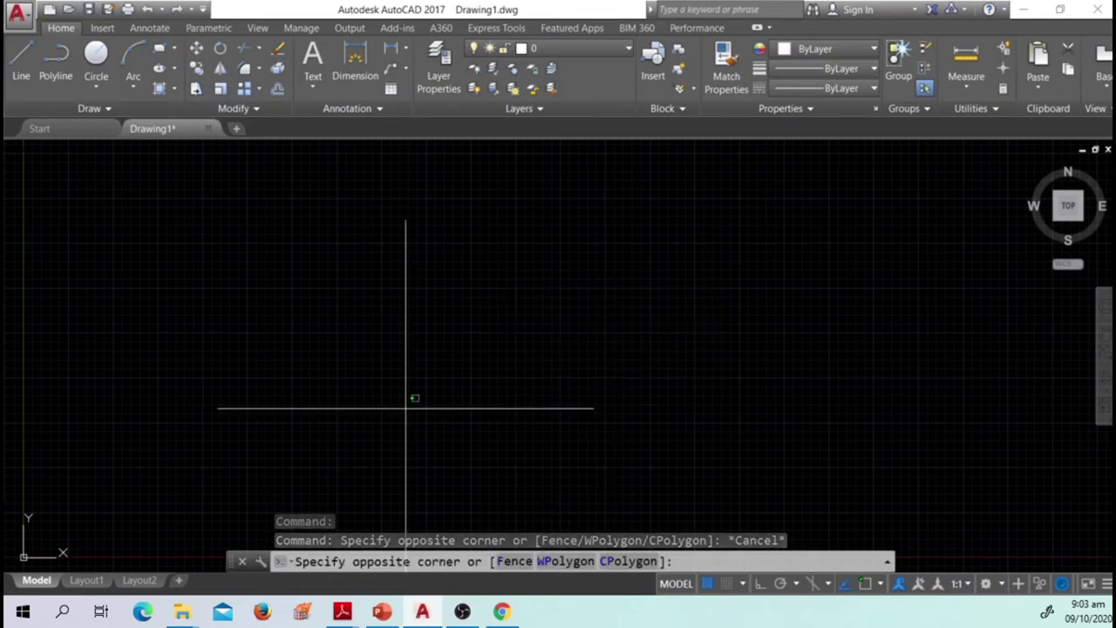
key(Escape)
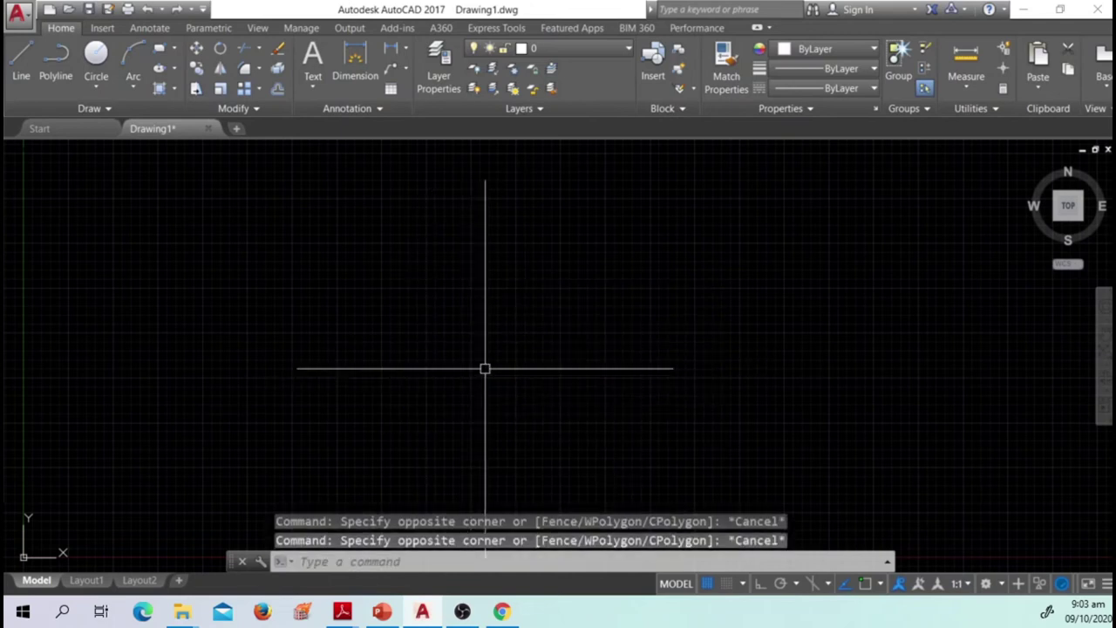
- Zoom in and out of the empty model space and pan the view around the drawing origin
scroll(523, 343, down, 2)
scroll(524, 344, up, 3)
scroll(525, 346, down, 2)
scroll(523, 346, down, 5)
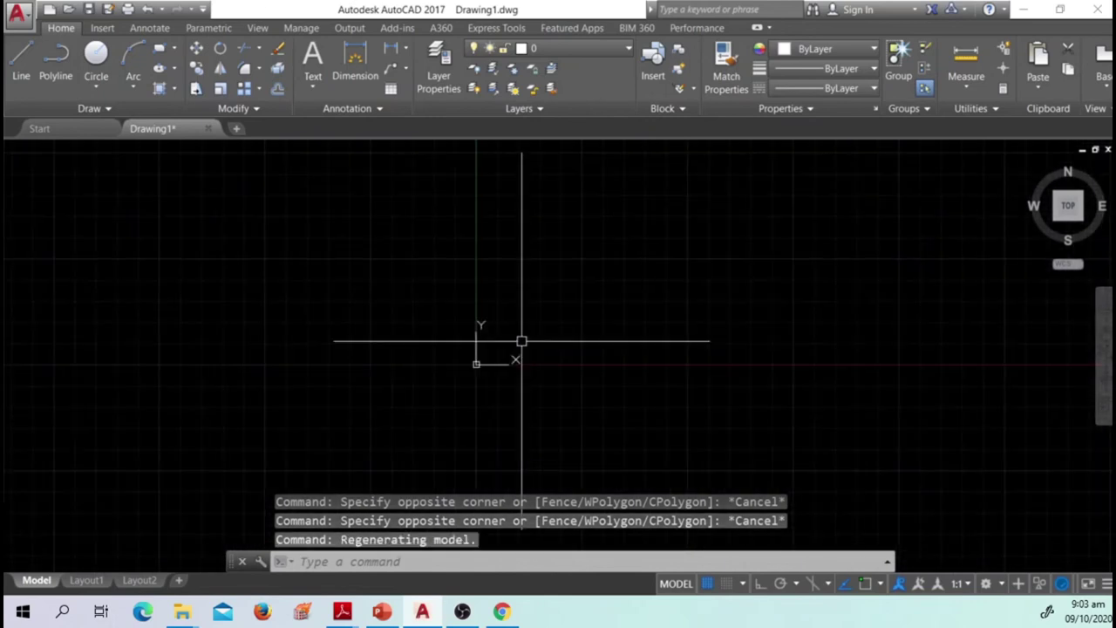
scroll(587, 313, up, 4)
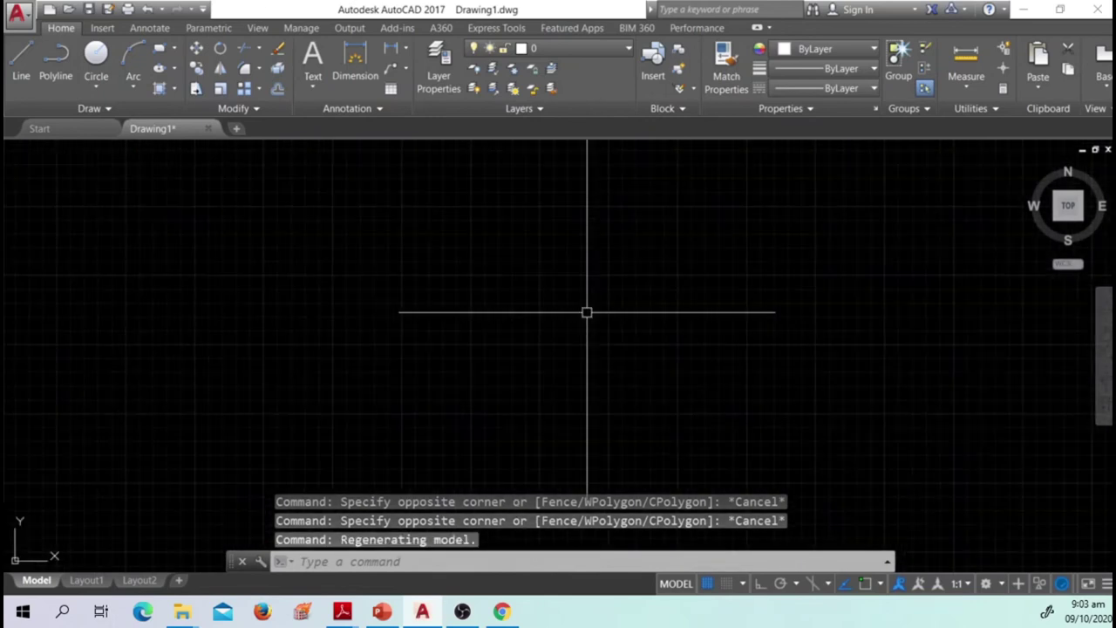
scroll(578, 341, down, 3)
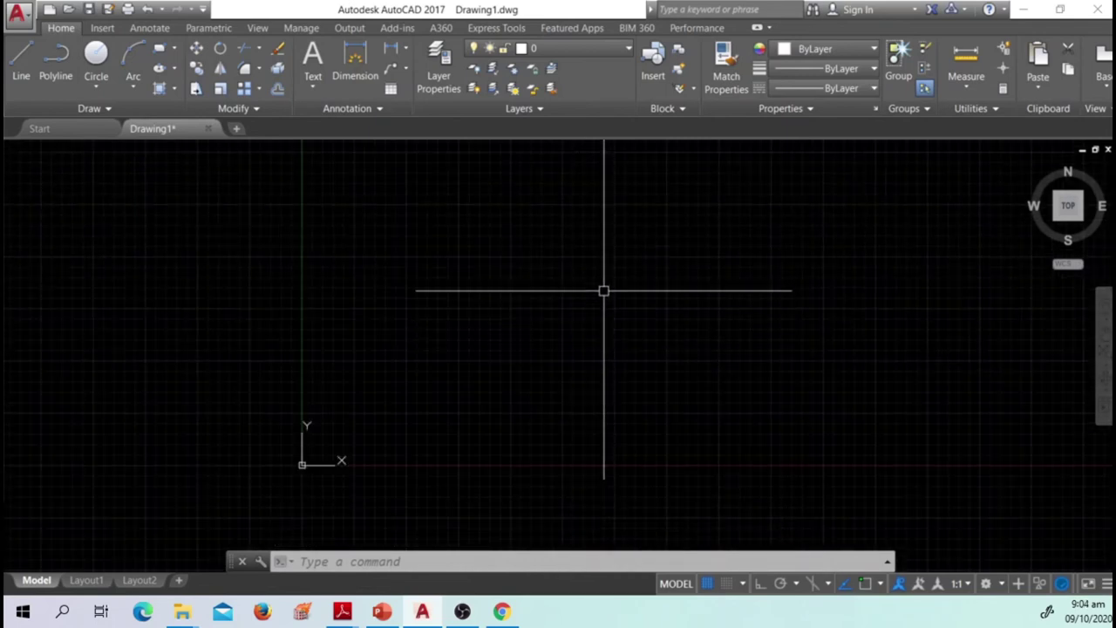
mouse_move(585, 252)
middle_down()
mouse_move(291, 339)
mouse_move(228, 374)
mouse_move(793, 356)
mouse_move(986, 214)
mouse_move(646, 228)
mouse_move(351, 276)
mouse_move(344, 302)
mouse_move(969, 326)
mouse_move(770, 228)
mouse_move(451, 302)
mouse_move(468, 326)
middle_up()
mouse_move(594, 314)
middle_down()
mouse_move(588, 329)
mouse_move(411, 386)
mouse_move(23, 463)
mouse_move(0, 495)
mouse_move(326, 485)
mouse_move(877, 497)
mouse_move(932, 222)
mouse_move(535, 184)
mouse_move(262, 236)
mouse_move(162, 382)
mouse_move(332, 563)
mouse_move(820, 448)
mouse_move(845, 354)
mouse_move(797, 332)
mouse_move(789, 353)
middle_up()
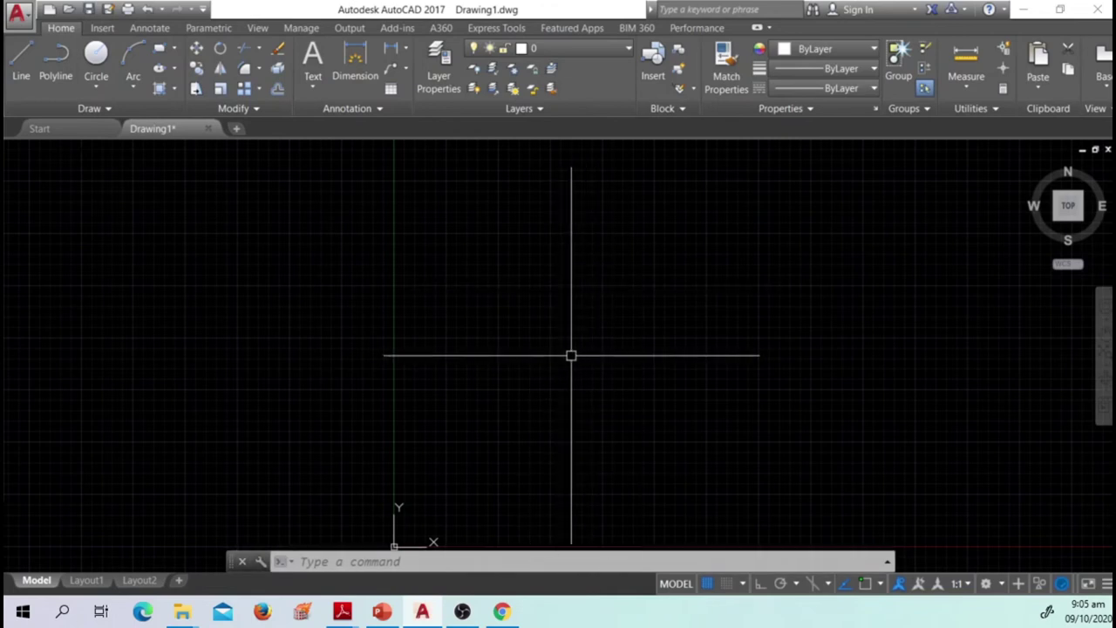
- Set the crosshair size to 10 in the display options and confirm
scroll(645, 359, down, 3)
middle_drag(672, 361, 232, 448)
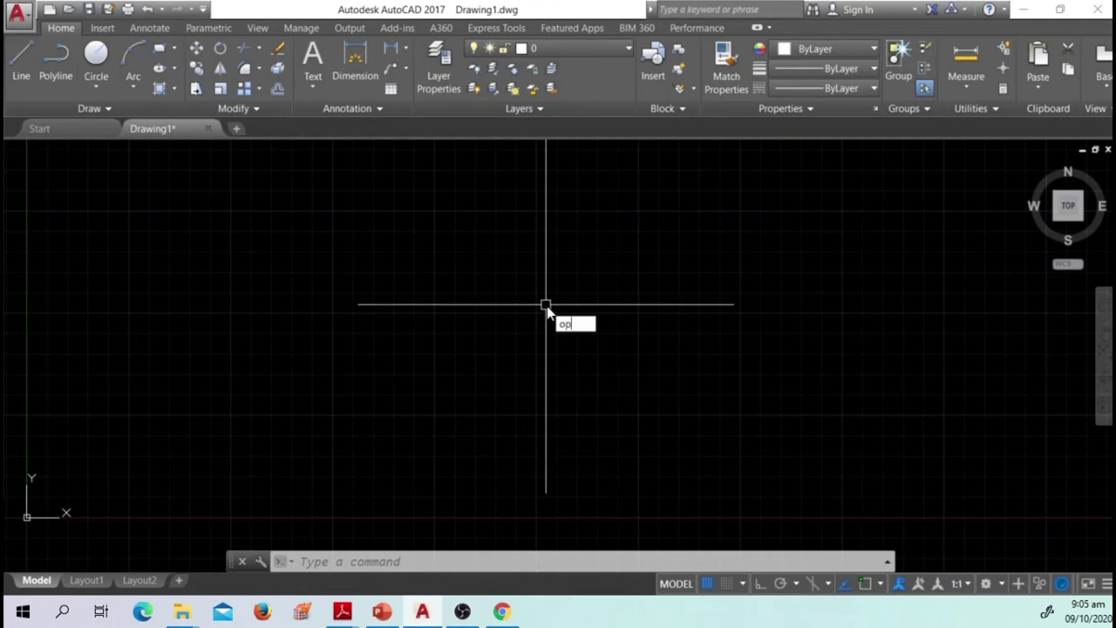
key(Return)
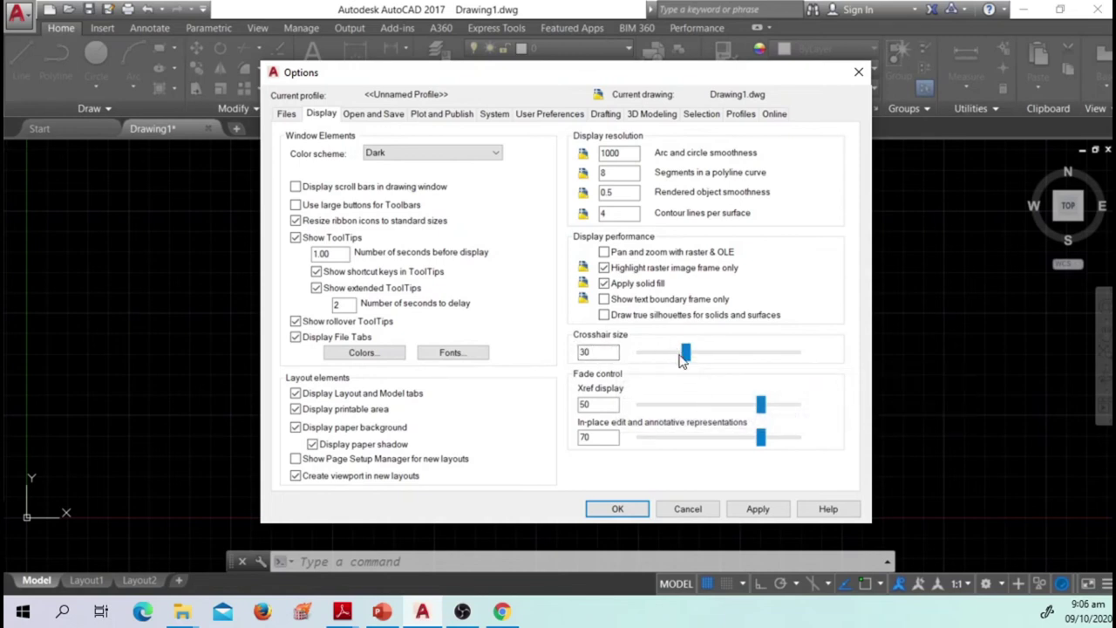
drag(658, 365, 656, 366)
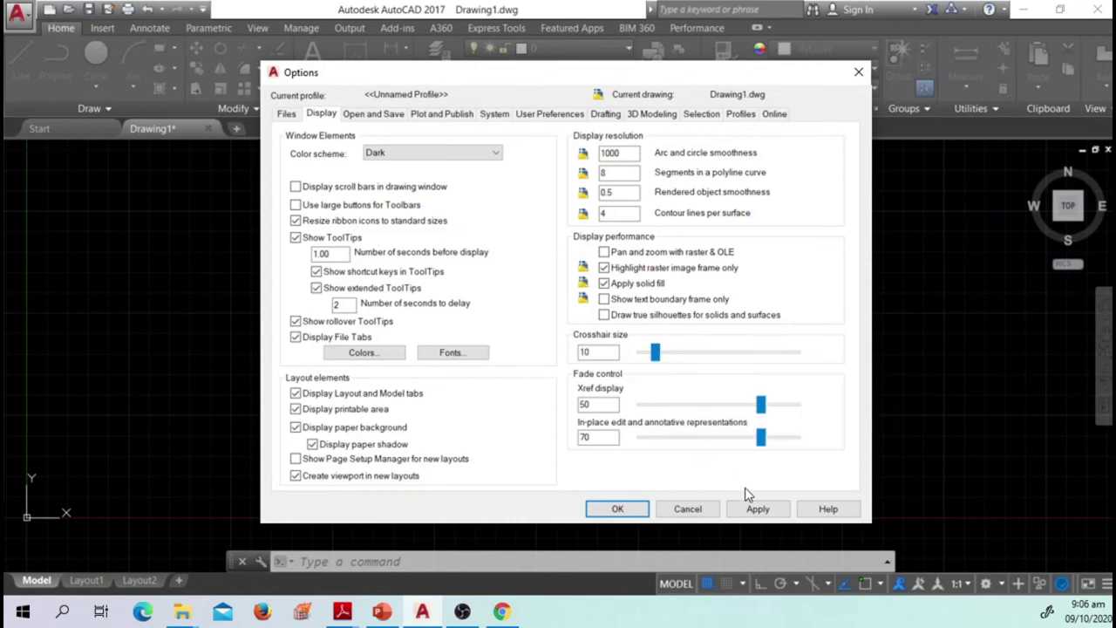
click(618, 509)
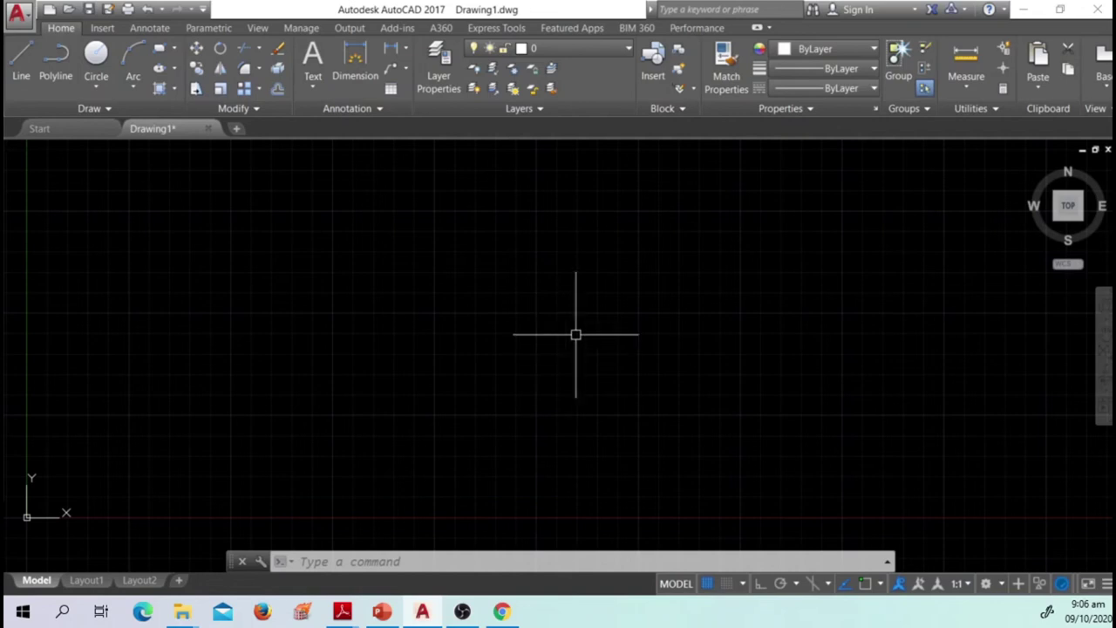
- Reopen the display options, set the crosshair size to 30 and confirm
right_click(456, 239)
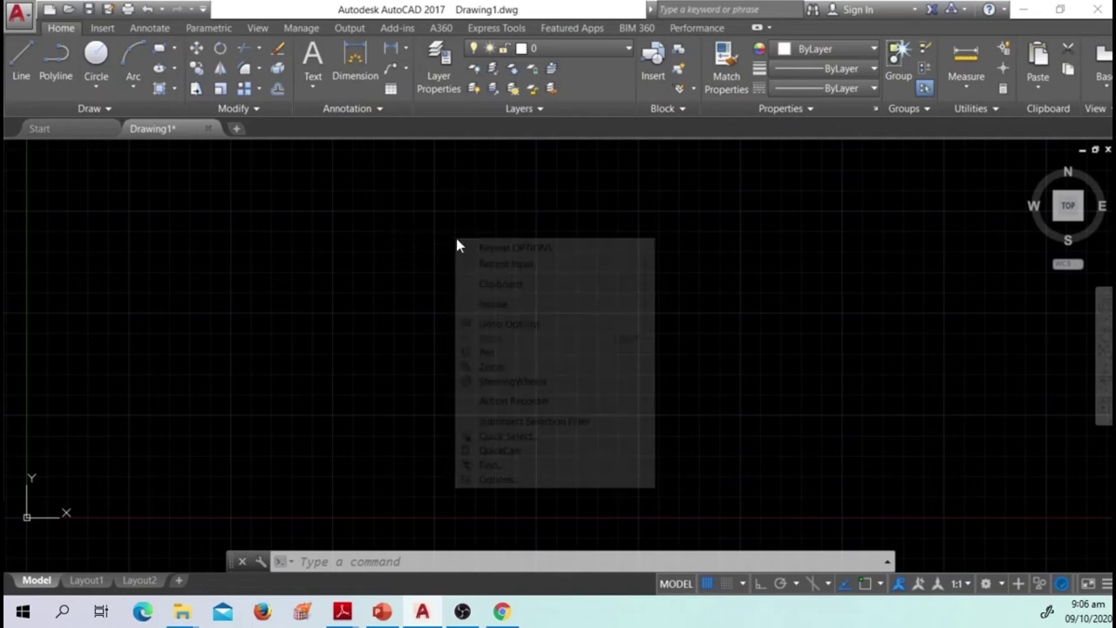
click(516, 480)
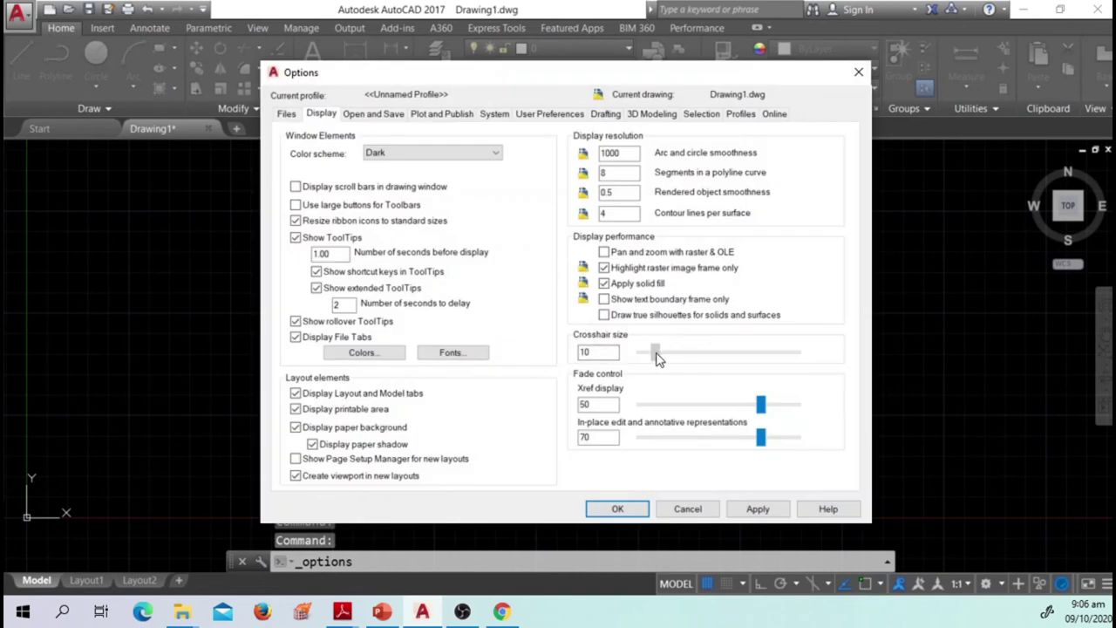
drag(696, 359, 691, 359)
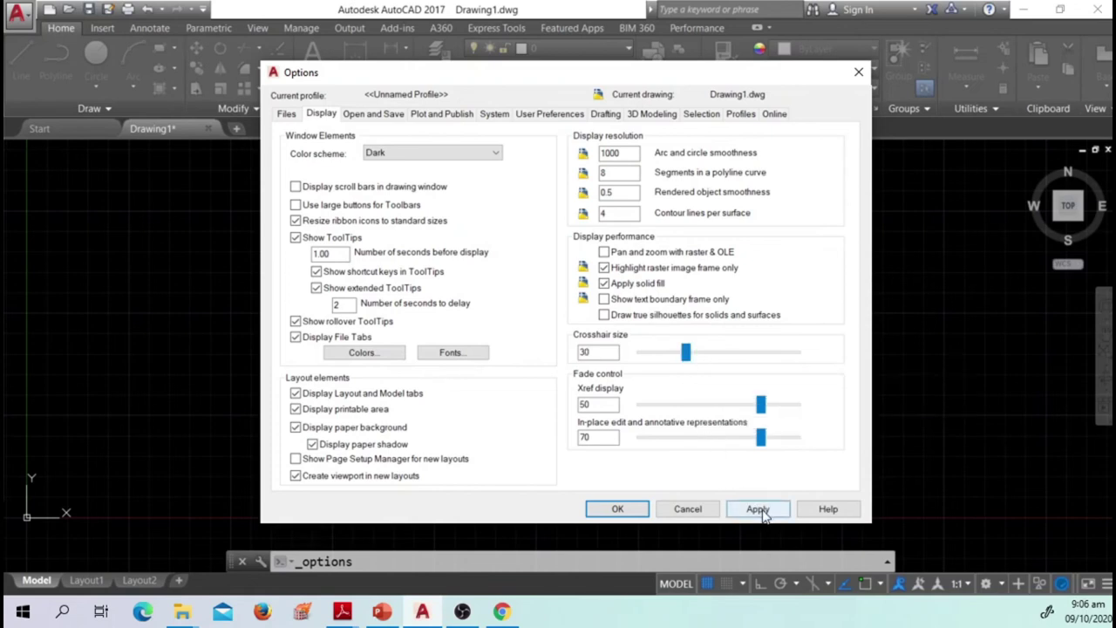
click(619, 509)
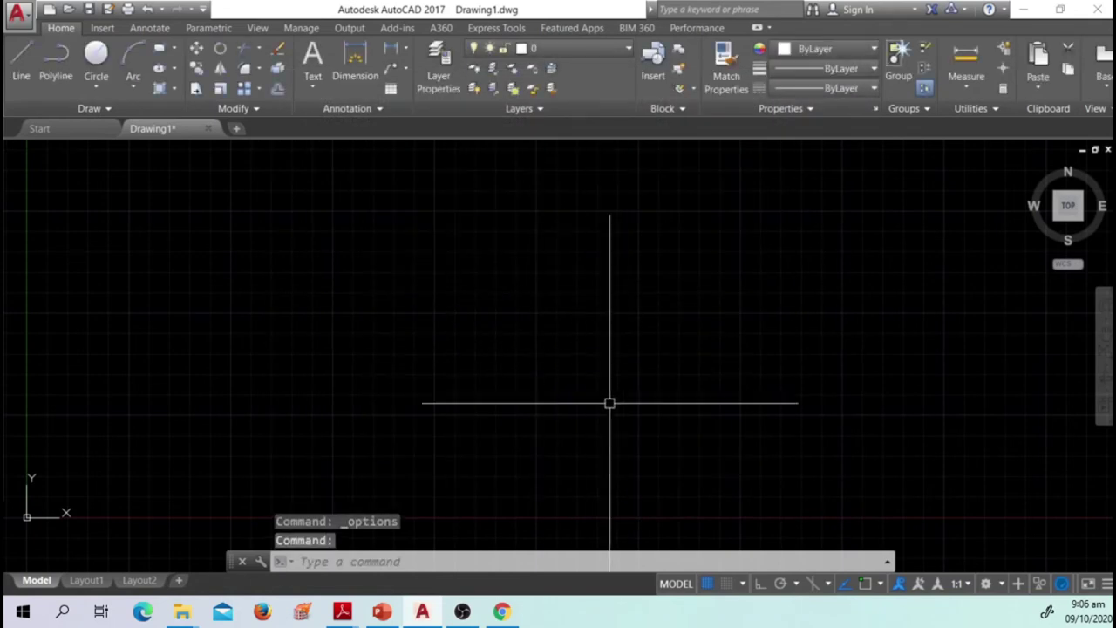
- Add Coordinates and Dynamic Input to the status bar through its customization list
scroll(441, 389, down, 3)
scroll(505, 353, down, 4)
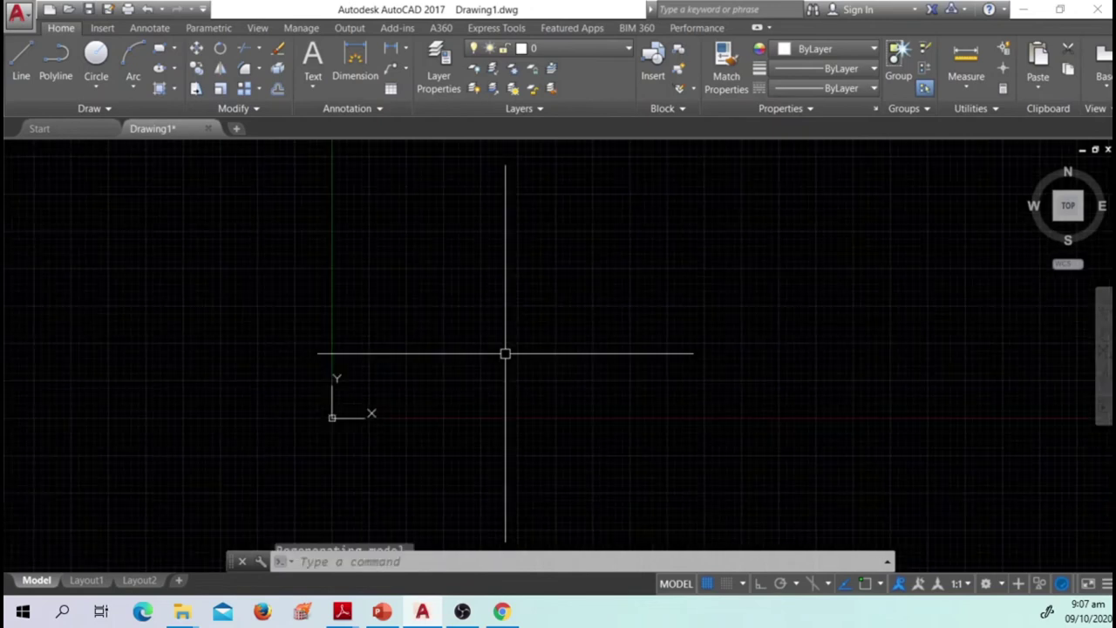
scroll(441, 366, up, 4)
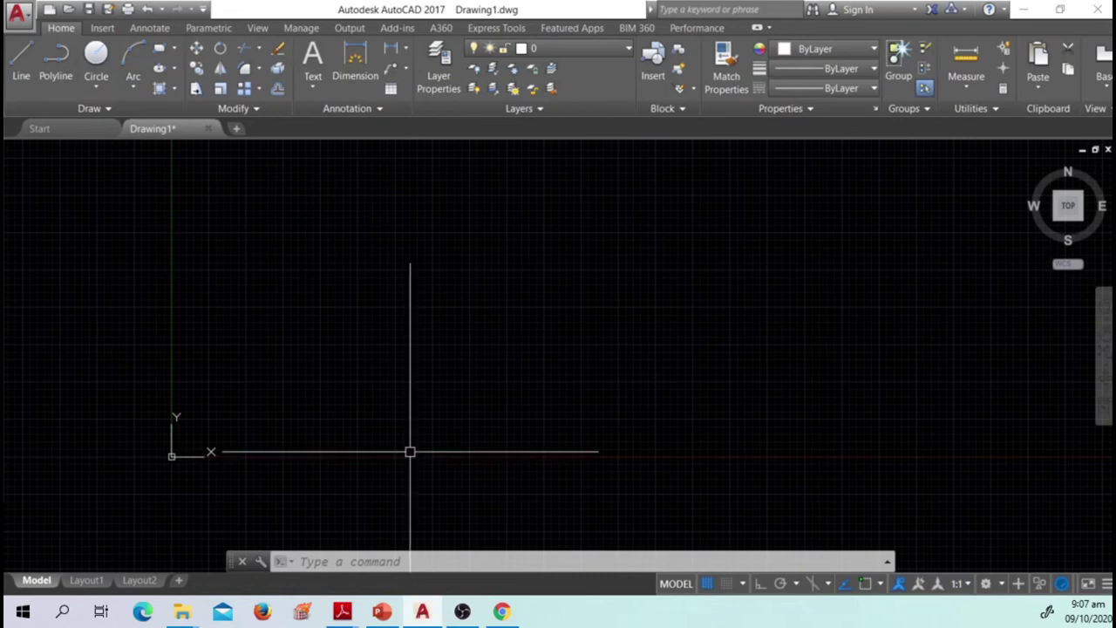
middle_drag(608, 361, 522, 398)
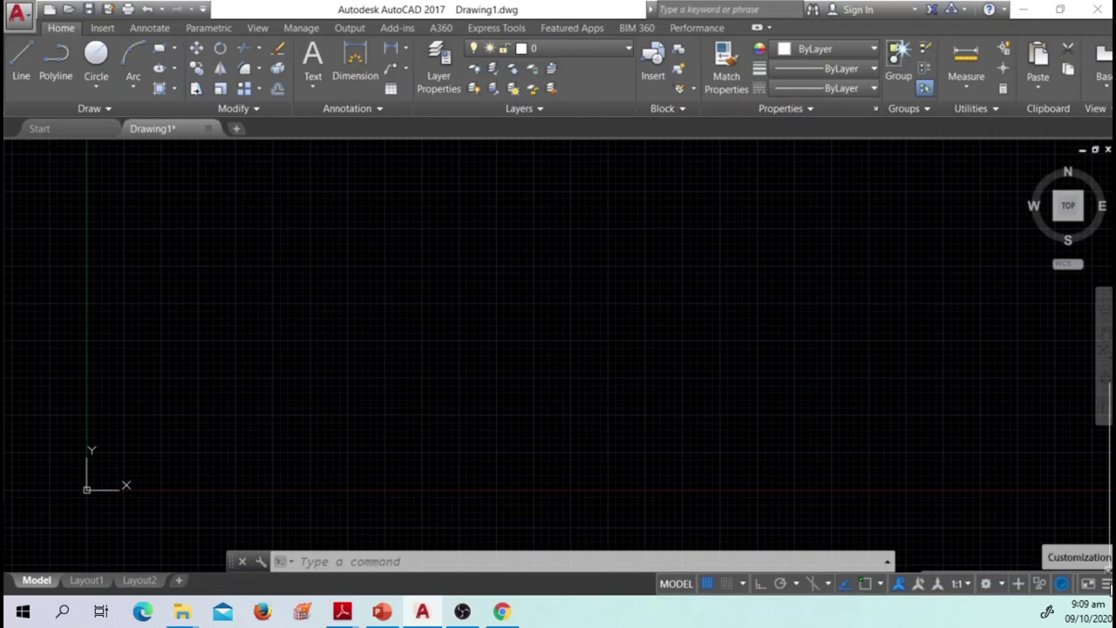
click(1105, 583)
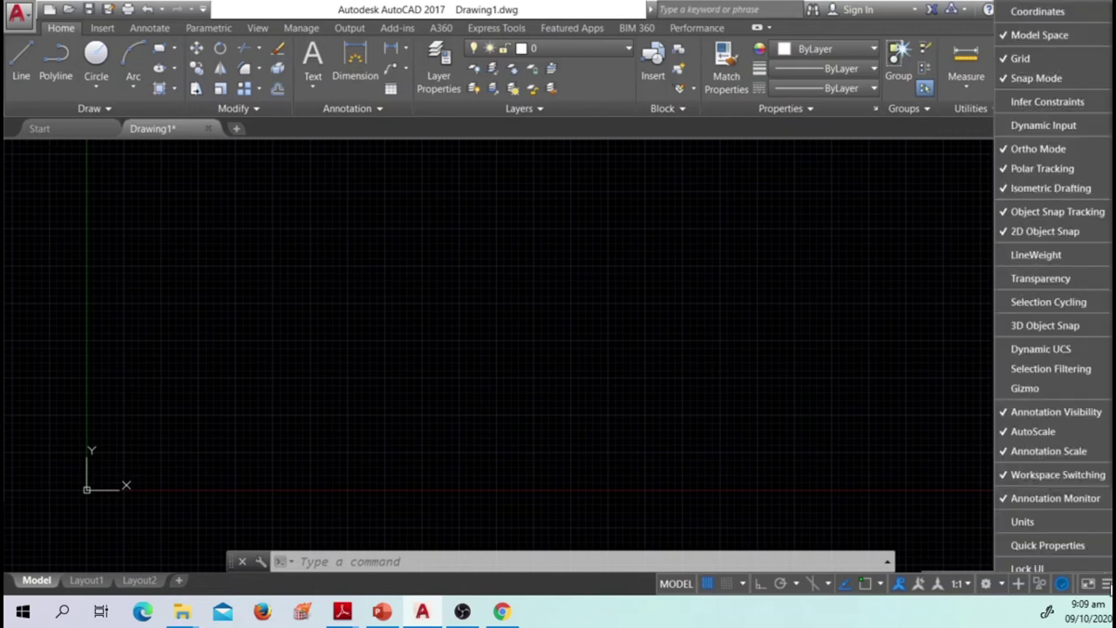
click(1038, 12)
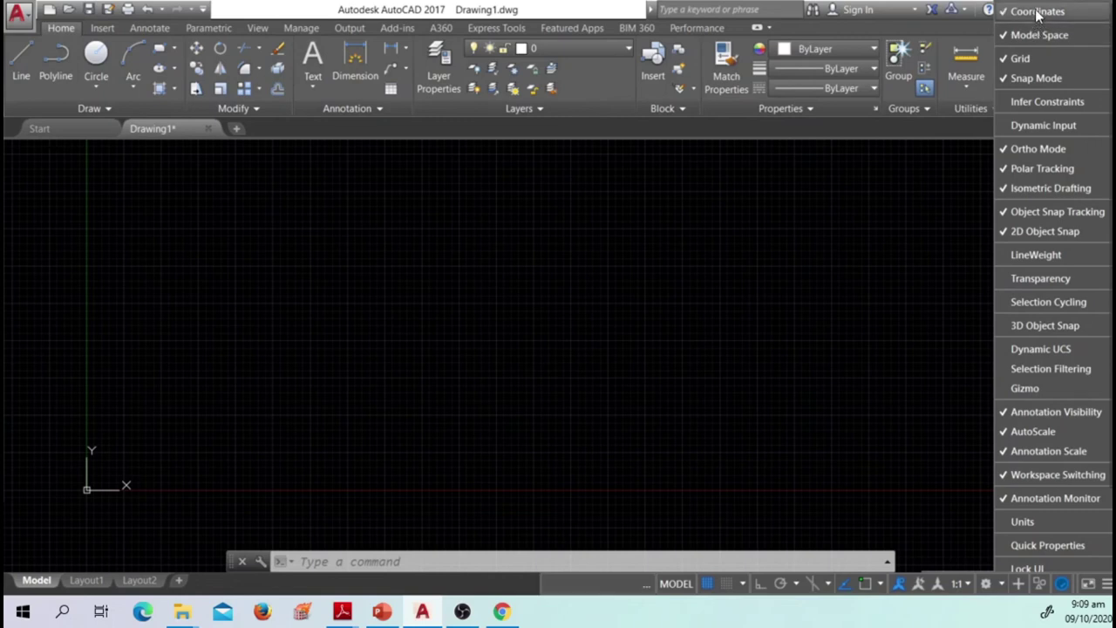
click(1021, 122)
click(1105, 591)
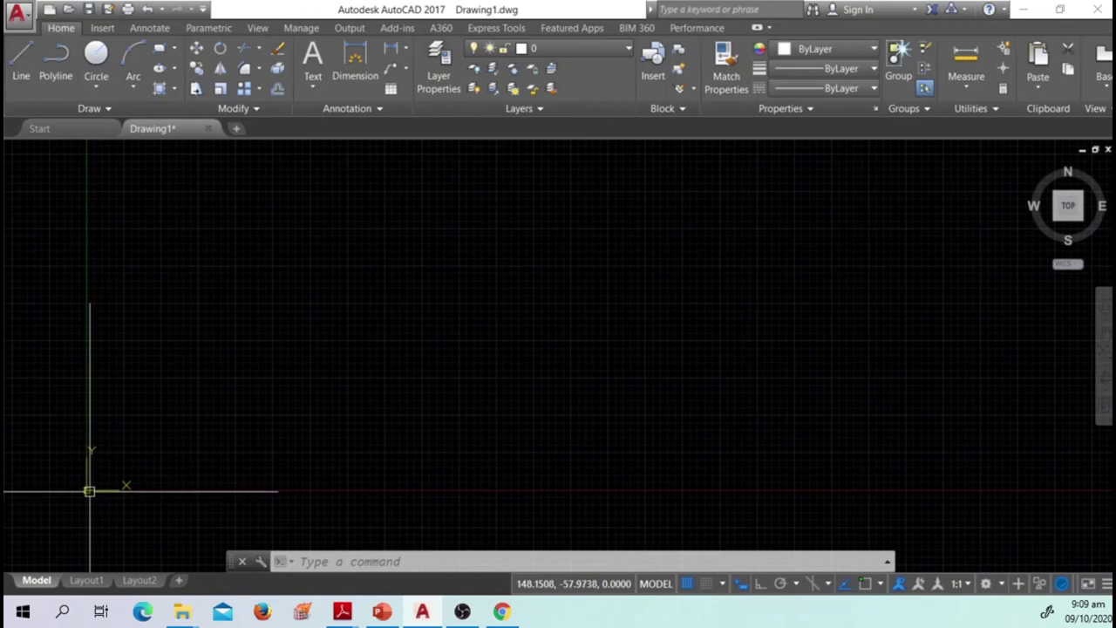
- Examine the cursor's coordinate read-out at and around the drawing origin at different zoom levels
mouse_move(89, 491)
middle_down()
mouse_move(80, 491)
mouse_move(107, 462)
mouse_move(70, 520)
middle_up()
scroll(154, 476, up, 2)
mouse_move(154, 477)
middle_down()
mouse_move(363, 483)
mouse_move(324, 523)
mouse_move(329, 436)
middle_up()
scroll(328, 437, up, 3)
scroll(269, 448, down, 3)
scroll(261, 432, up, 3)
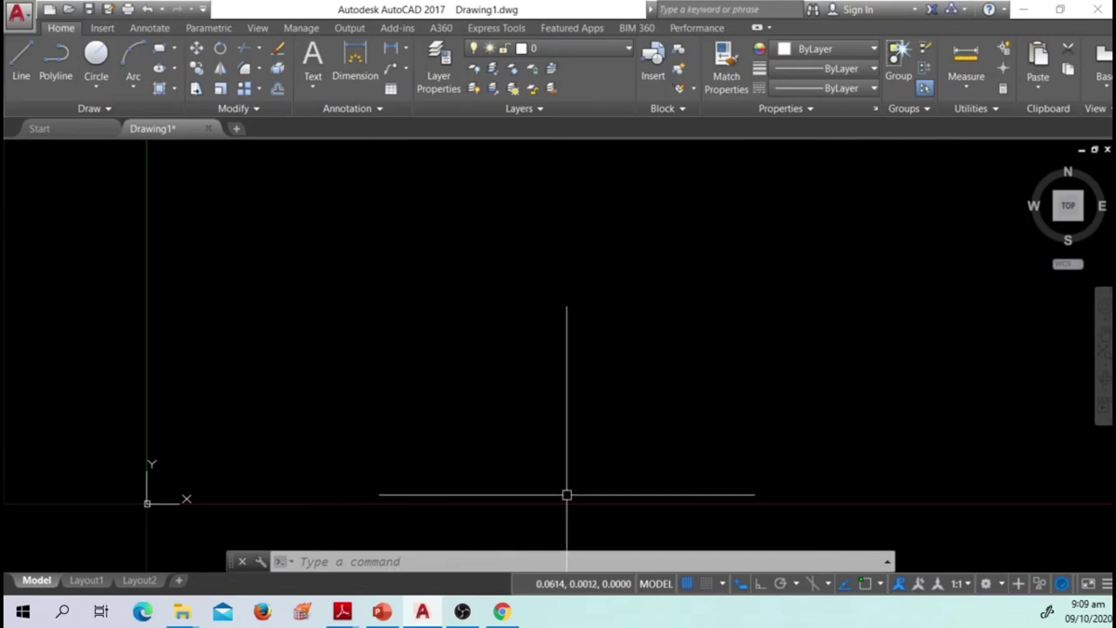
scroll(573, 378, down, 3)
middle_drag(648, 349, 291, 445)
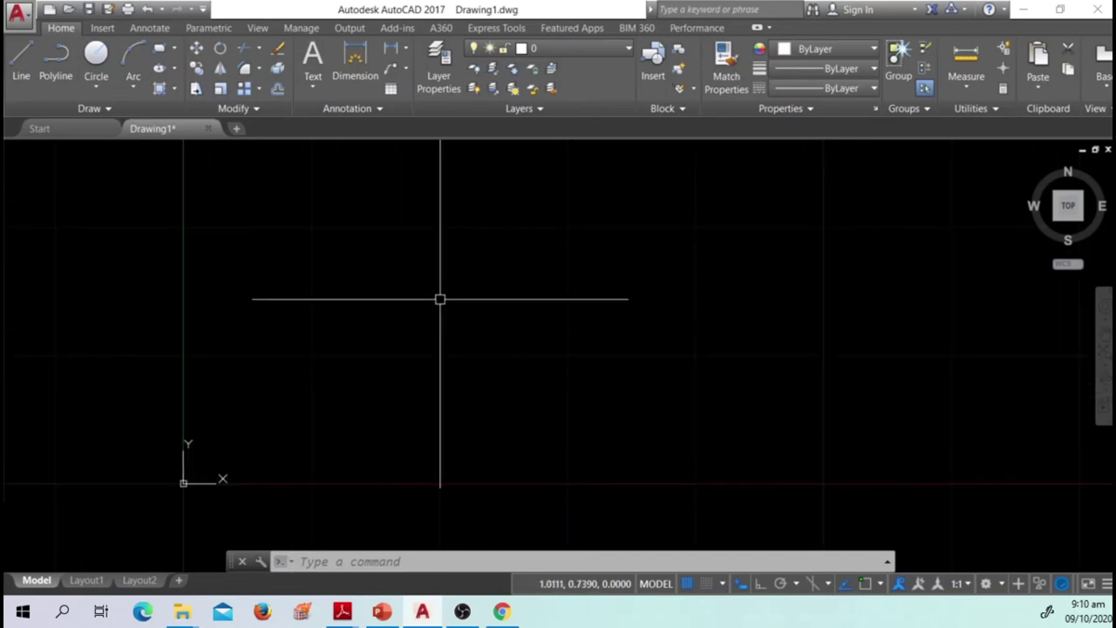
scroll(387, 421, down, 5)
middle_drag(452, 374, 424, 436)
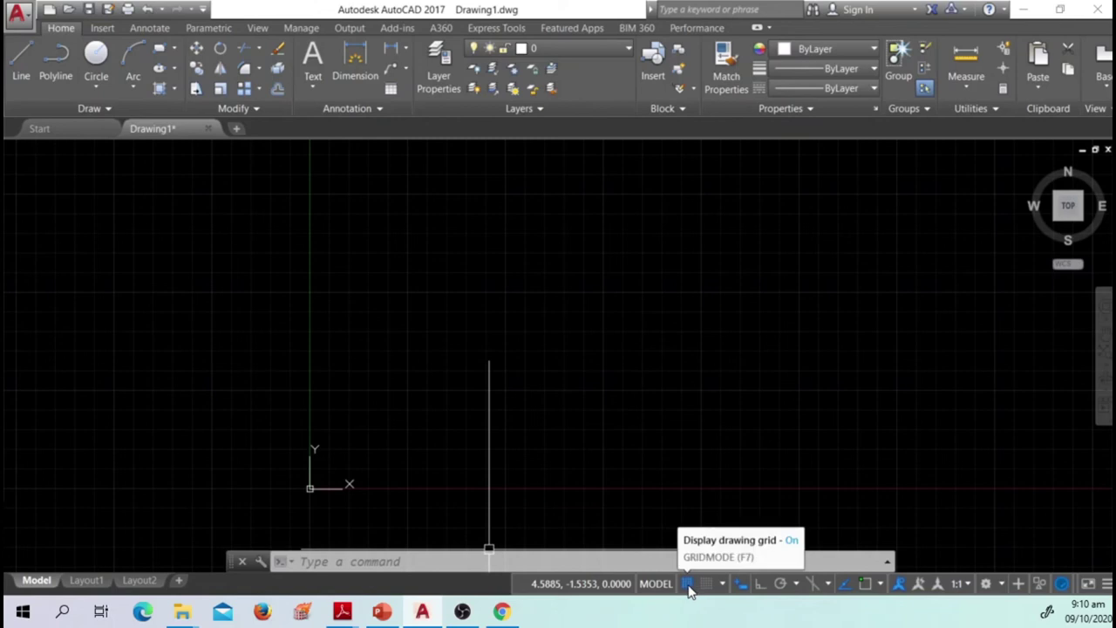
- Turn off the drawing grid, inspect the empty model space without it and turn the grid back on
click(689, 584)
scroll(349, 445, down, 12)
middle_drag(593, 436, 387, 471)
middle_drag(533, 469, 509, 466)
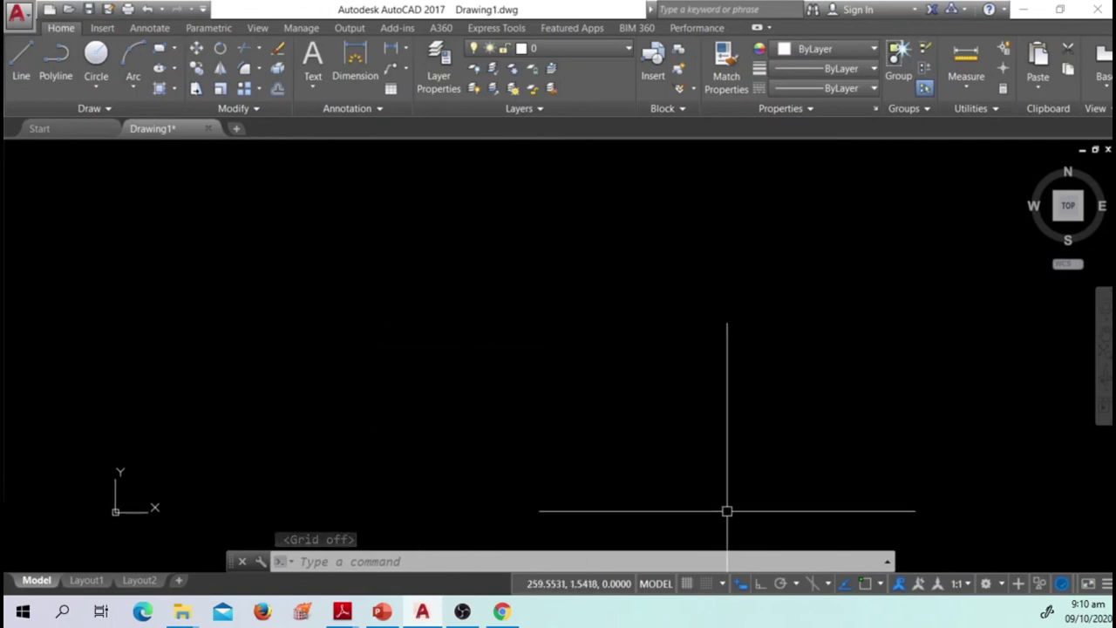
click(688, 585)
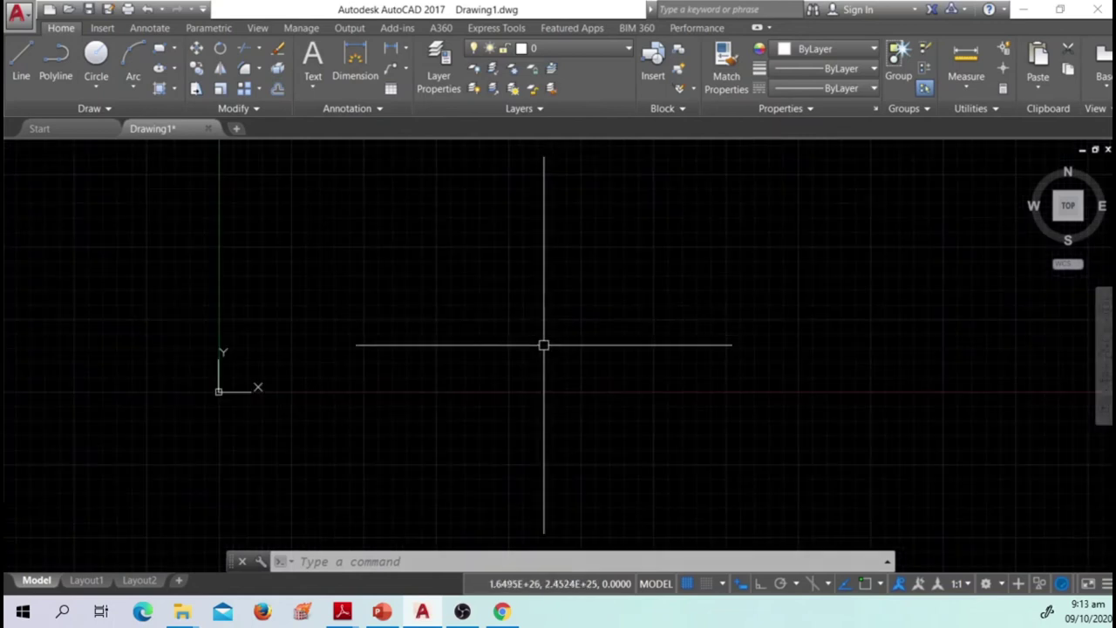
- Draw a small freehand rectangle just above and to the right of the drawing origin
scroll(601, 304, down, 3)
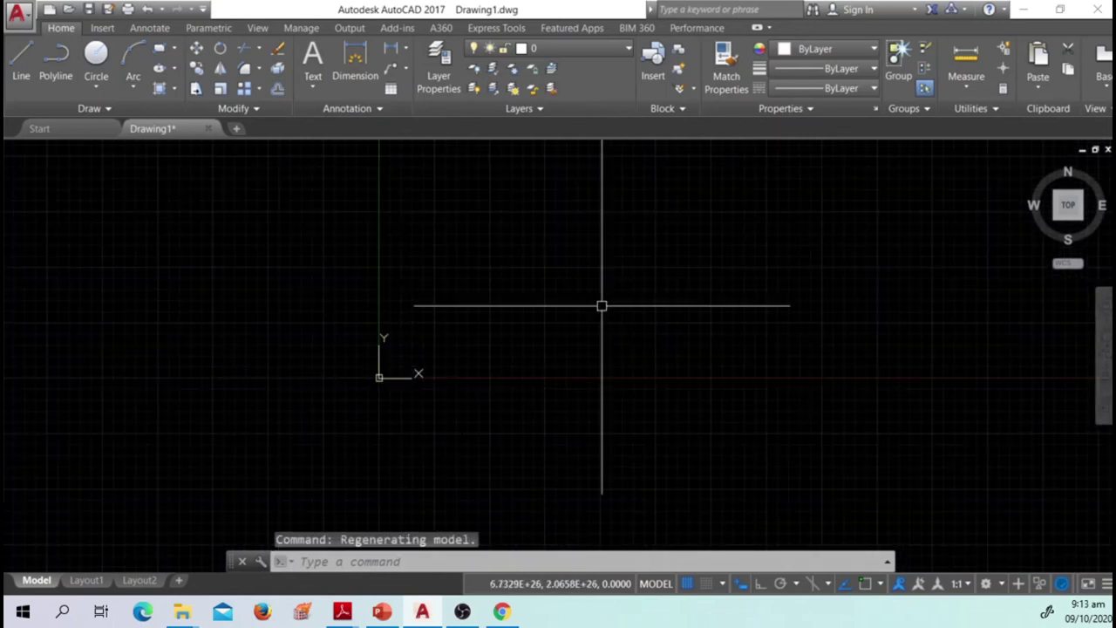
scroll(317, 349, down, 1)
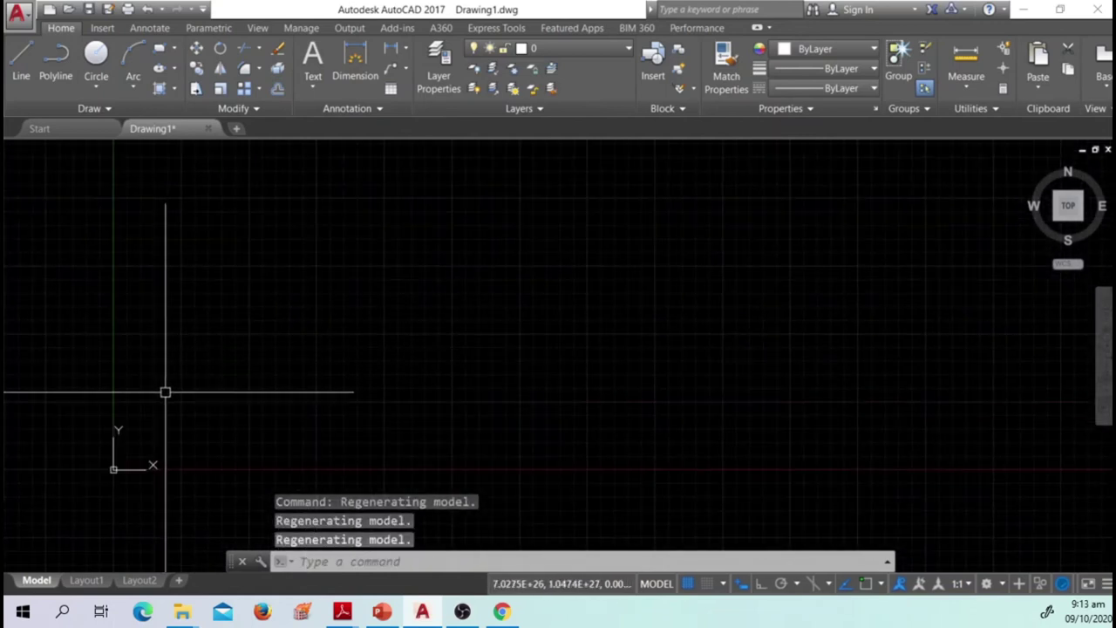
text(re)
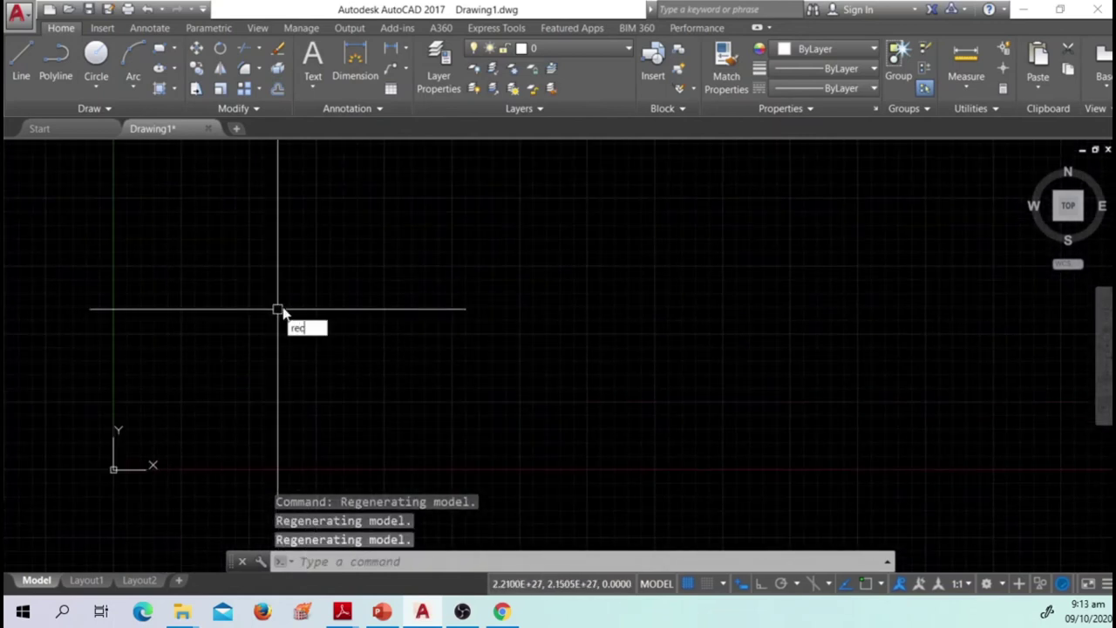
text(c)
key(Return)
click(268, 305)
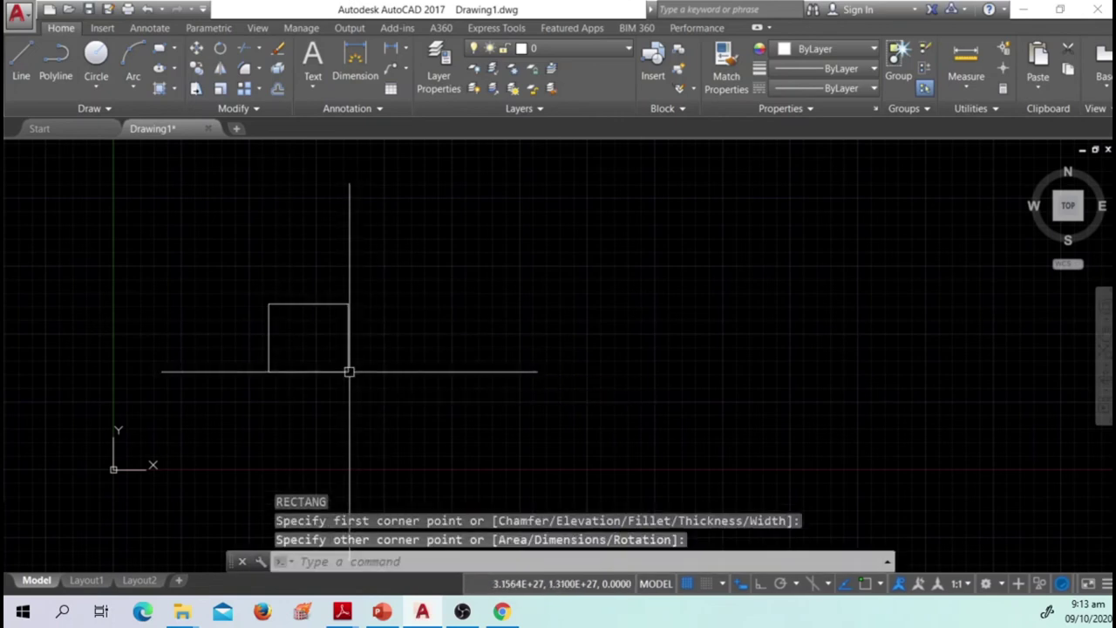
click(349, 372)
- Draw a large freehand circle up and to the right of the small rectangle, using a centre point and radius
scroll(476, 305, down, 3)
middle_drag(563, 302, 384, 324)
text(c)
key(Return)
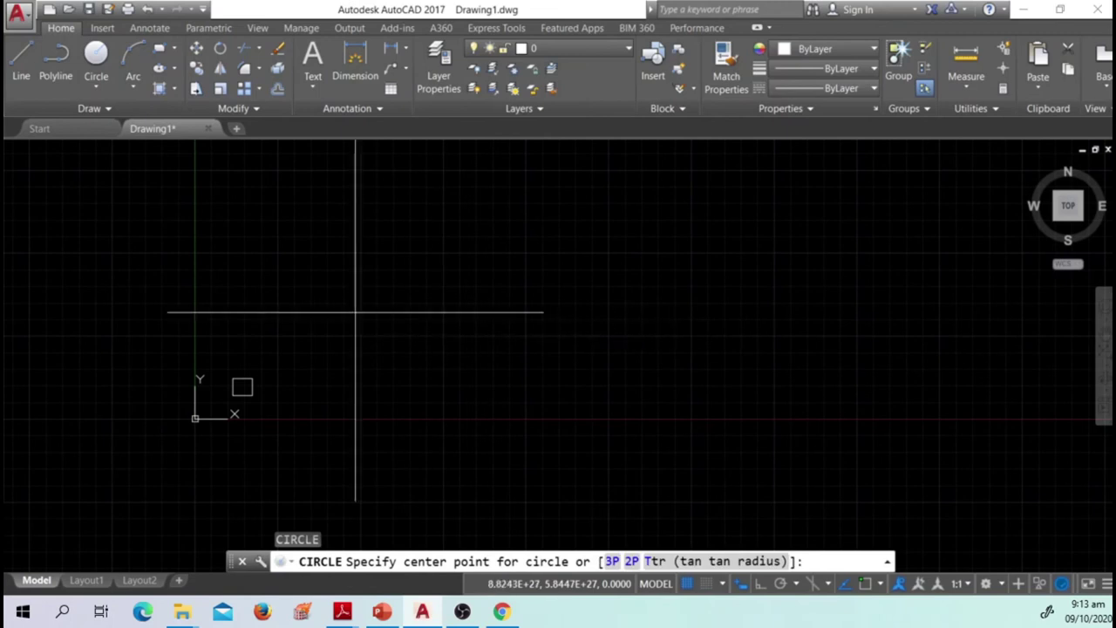
click(356, 311)
click(455, 311)
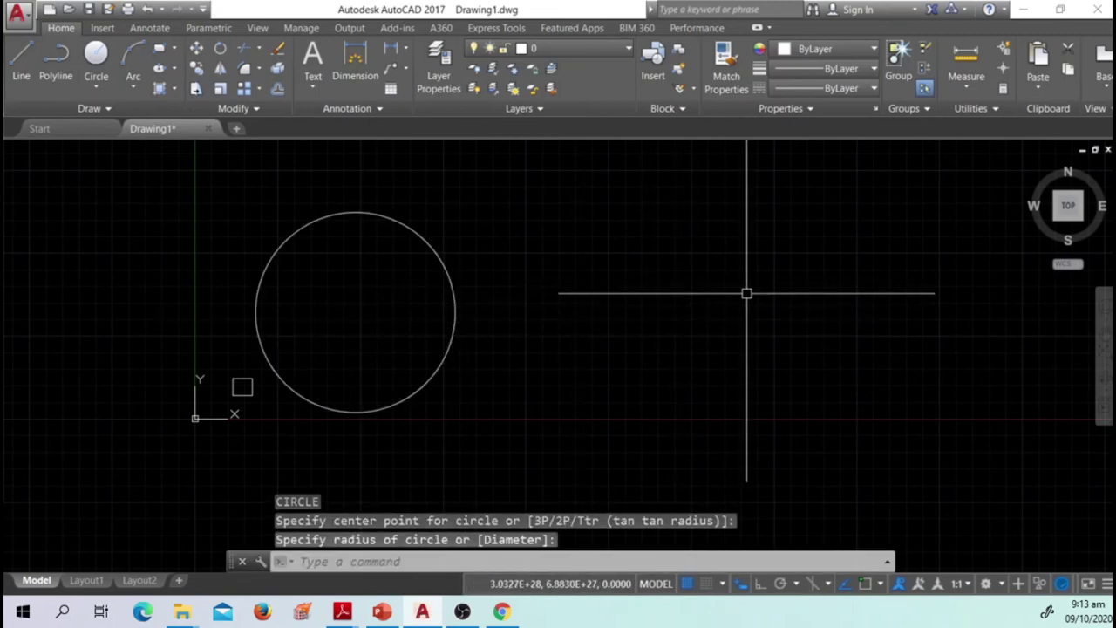
- Draw a tall, narrow freehand rectangle well to the right of the large circle
text(rec)
key(Return)
click(829, 273)
click(880, 371)
- Zoom and pan around the circle and the two rectangles to view them at different scales
scroll(666, 393, down, 5)
middle_drag(623, 394, 730, 374)
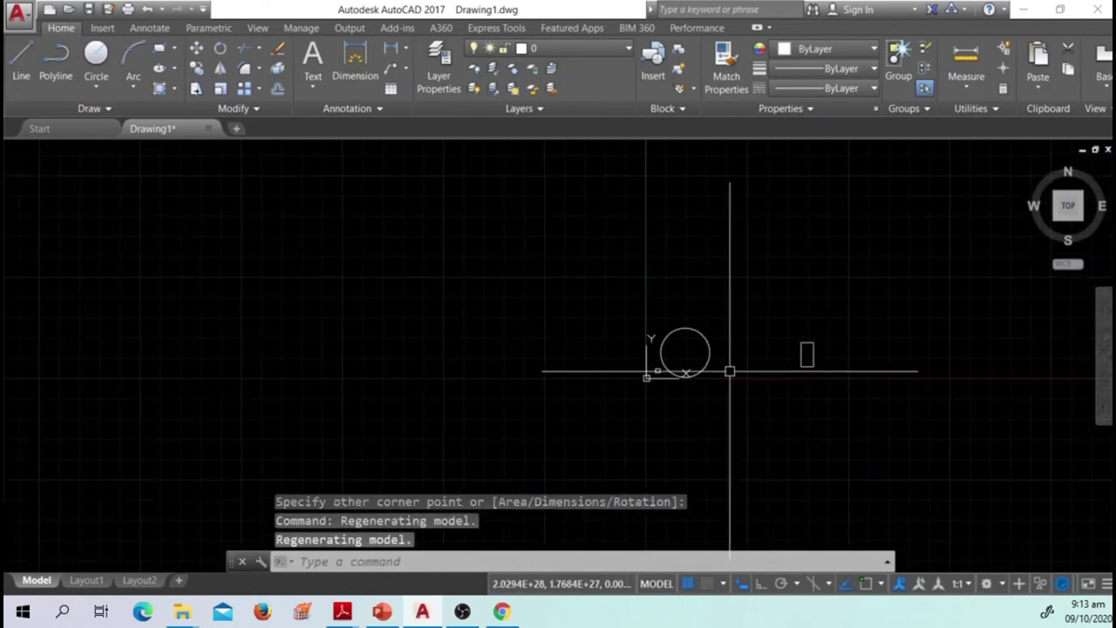
scroll(692, 356, up, 6)
scroll(685, 365, up, 4)
scroll(683, 365, down, 6)
scroll(681, 369, up, 2)
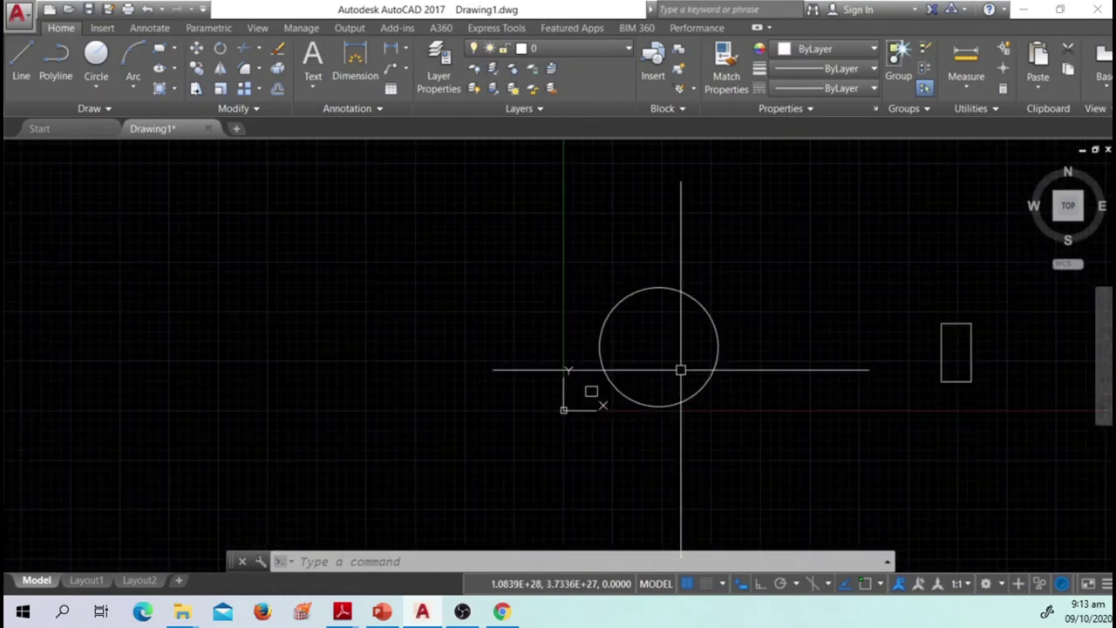
scroll(680, 370, down, 6)
middle_drag(773, 375, 656, 378)
scroll(581, 369, up, 4)
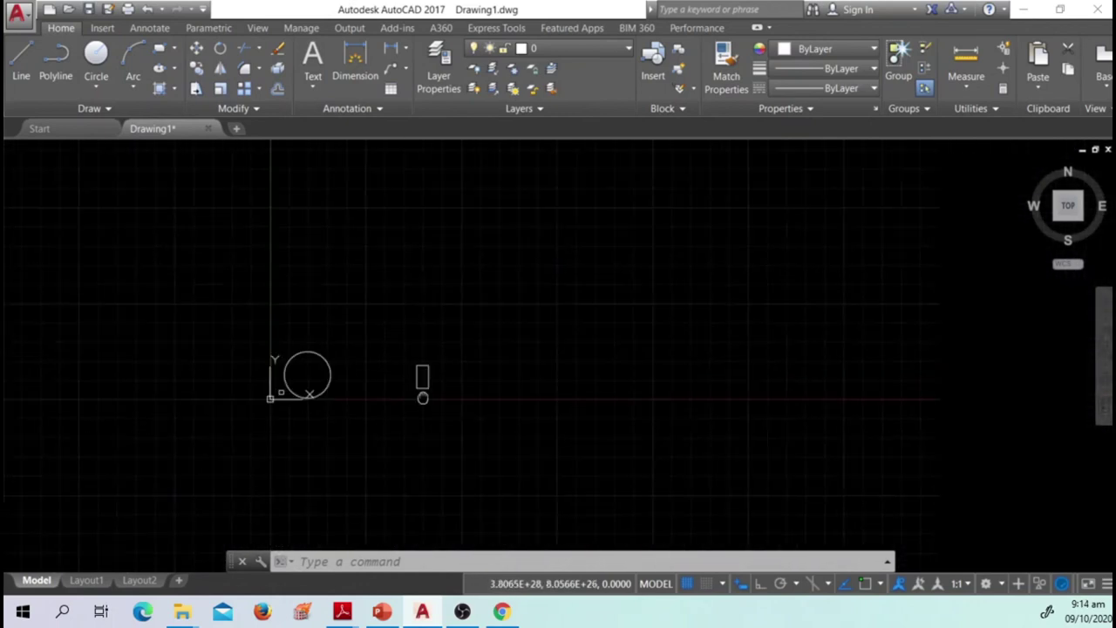
- Zoom far out and draw another freehand rectangle at a great distance from the existing shapes
scroll(517, 410, down, 8)
middle_drag(517, 410, 391, 406)
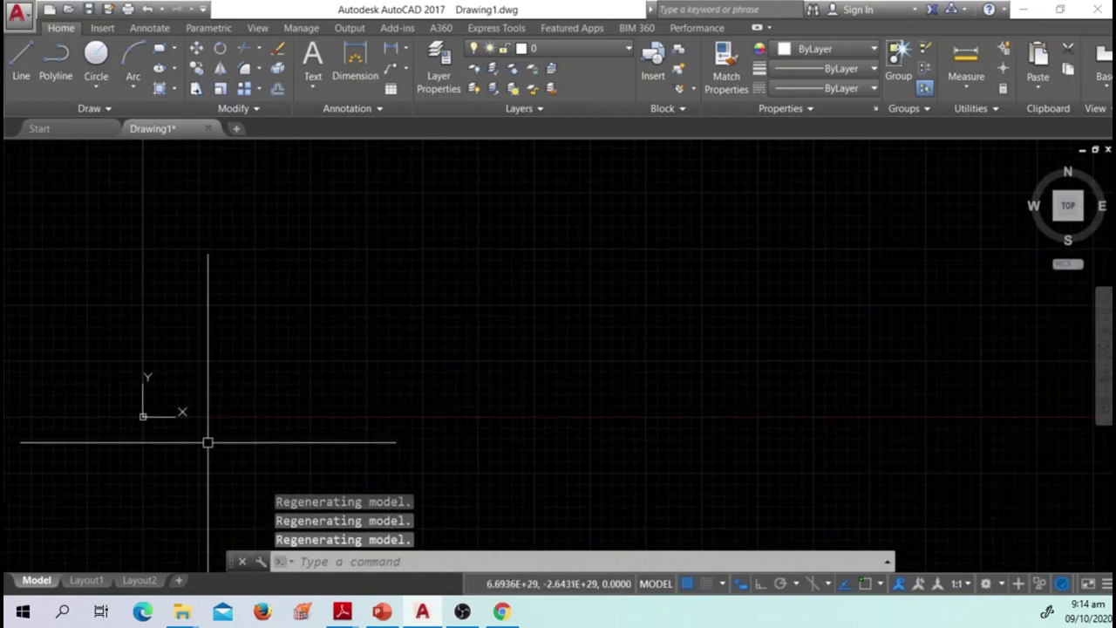
key(Return)
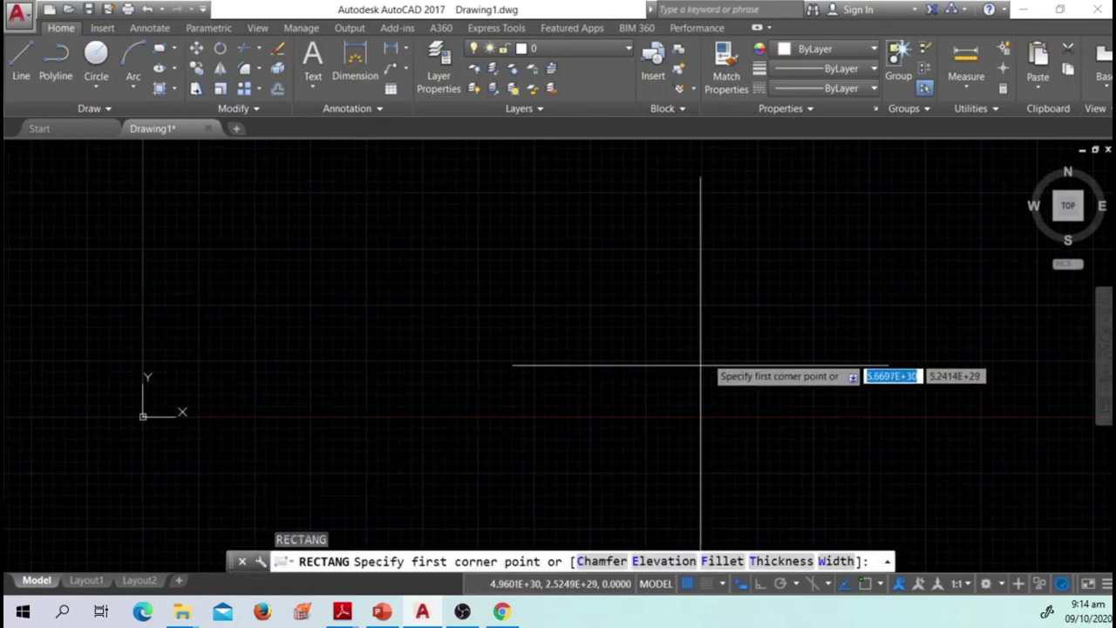
click(652, 263)
click(707, 317)
- Return to the circle and nearby rectangles, and run the Zoom command with the All option to fit every object in view
mouse_move(341, 393)
middle_down()
mouse_move(428, 378)
mouse_move(269, 384)
middle_up()
scroll(268, 384, down, 5)
scroll(406, 389, up, 2)
middle_drag(406, 389, 433, 372)
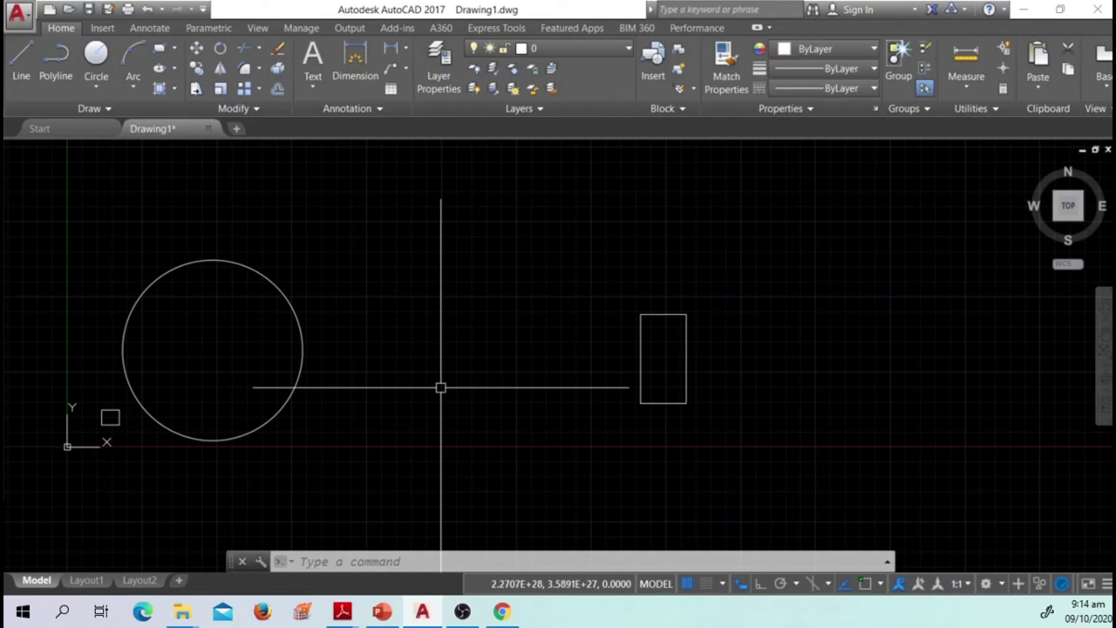
text(z)
key(Return)
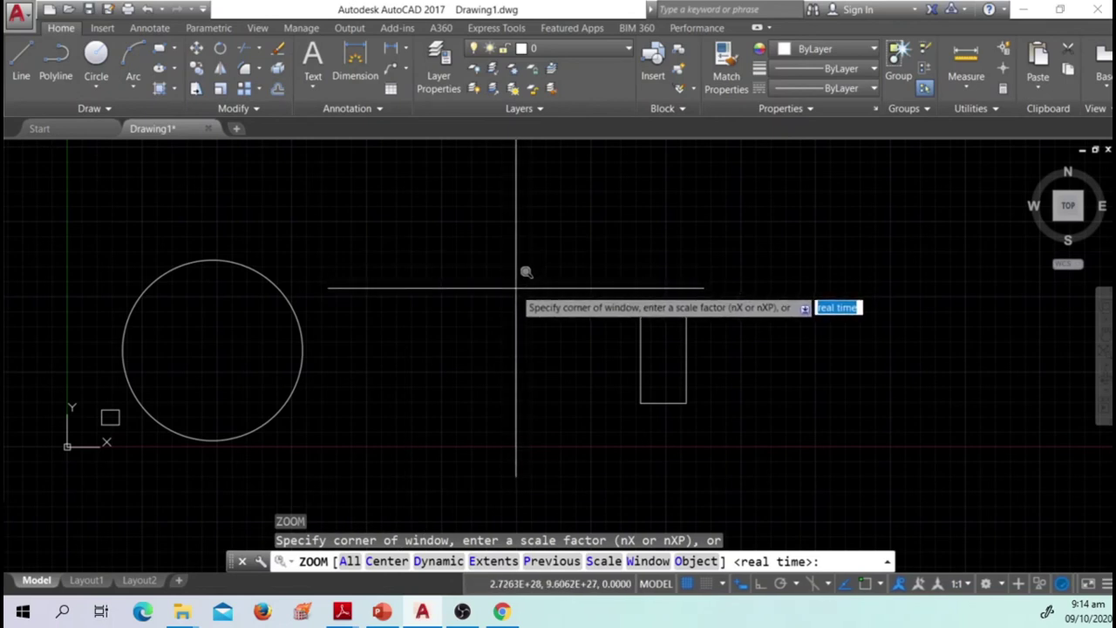
text(a)
key(Return)
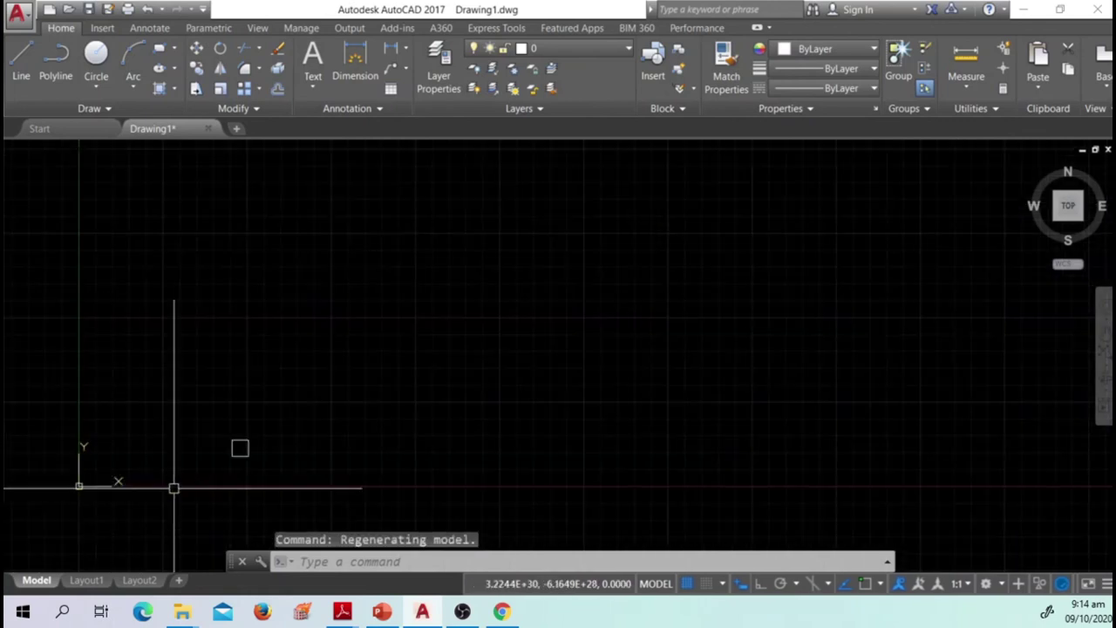
middle_drag(172, 486, 283, 502)
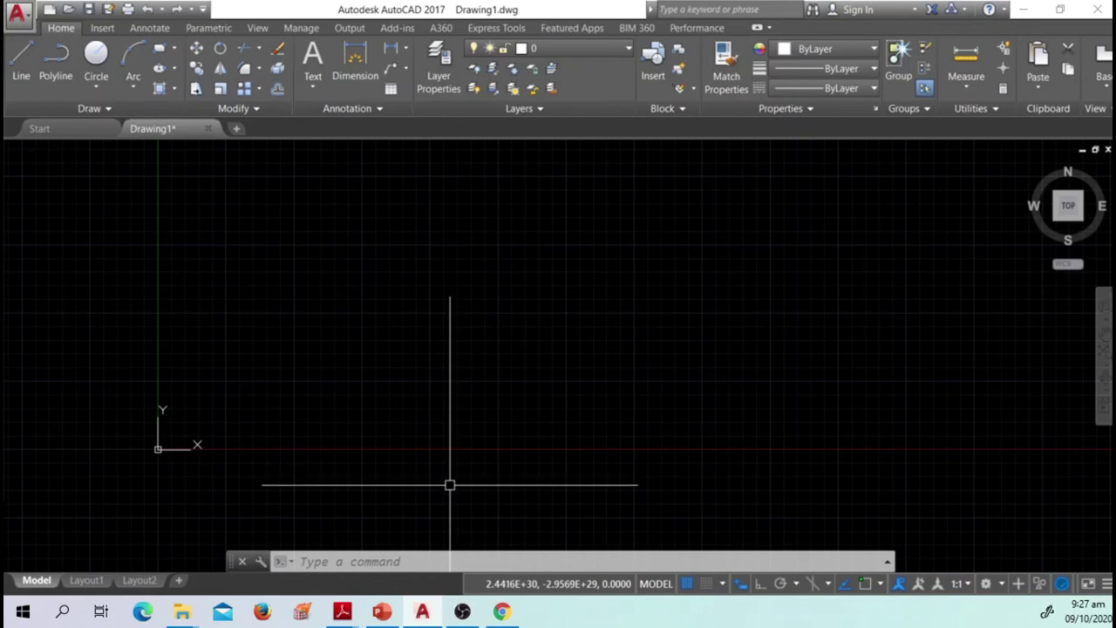
shift+middle_drag(528, 279, 433, 348)
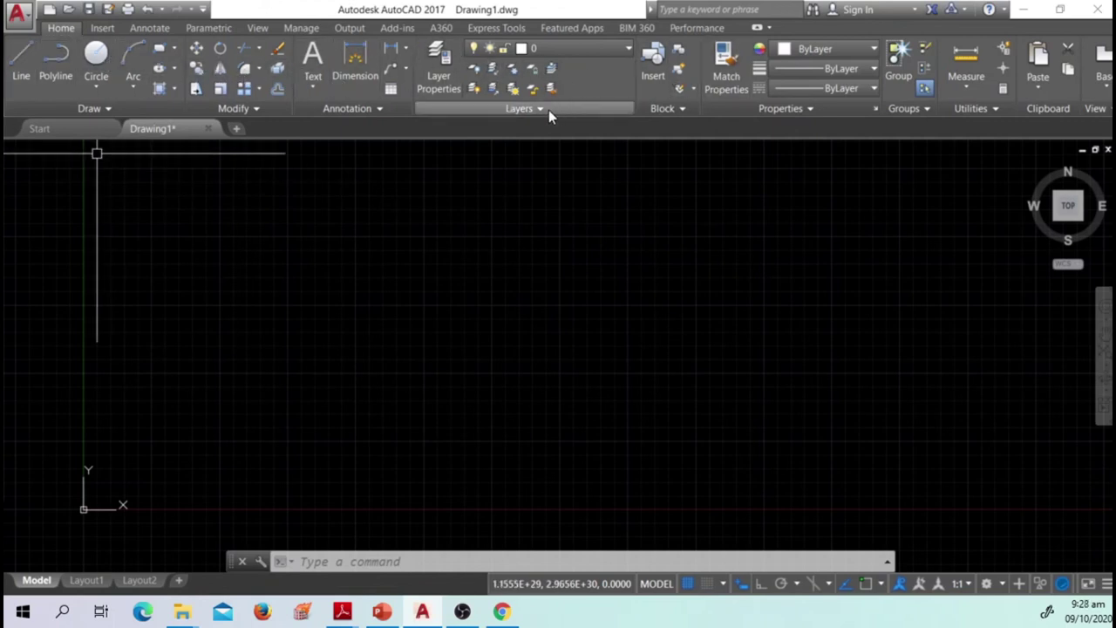
- Draw a single horizontal freehand line above and to the right of the origin, and end the Line command
click(27, 69)
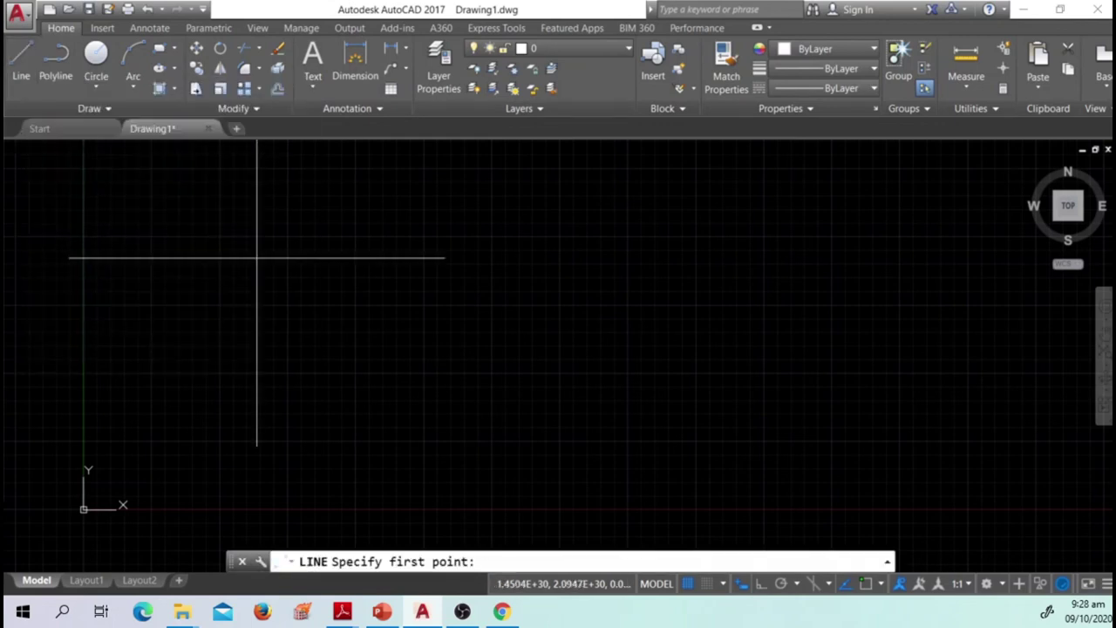
click(295, 354)
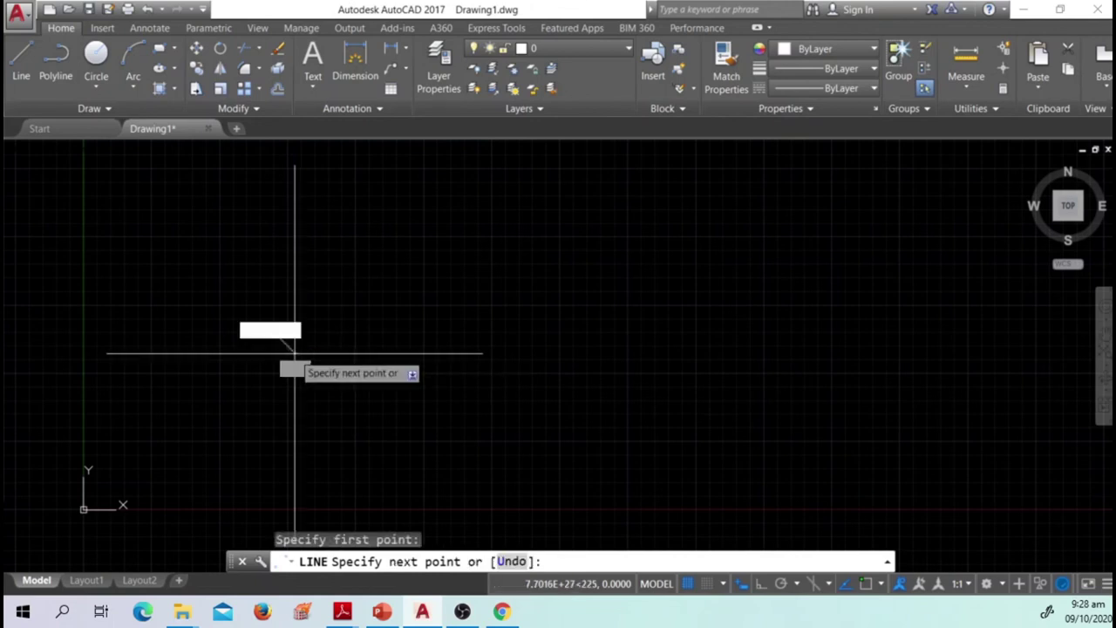
click(603, 353)
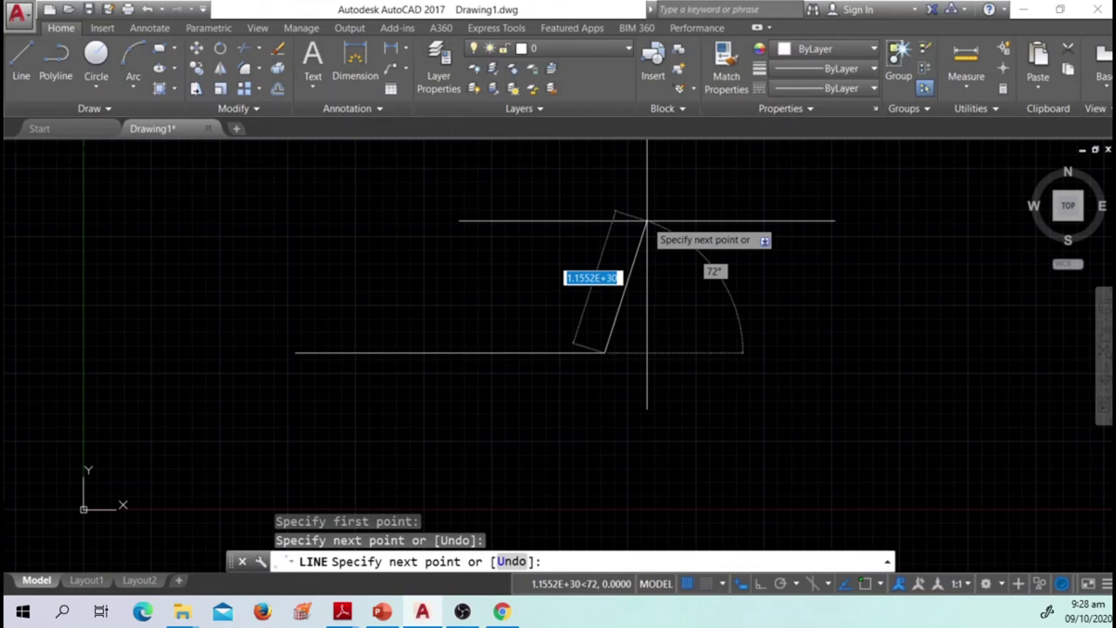
key(Escape)
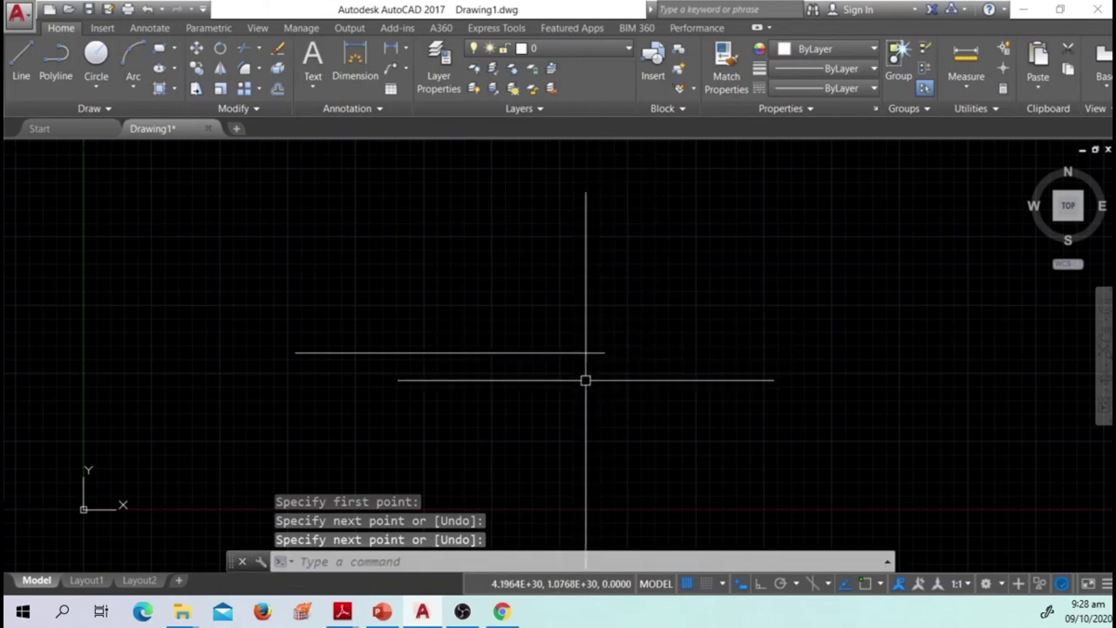
scroll(425, 344, down, 4)
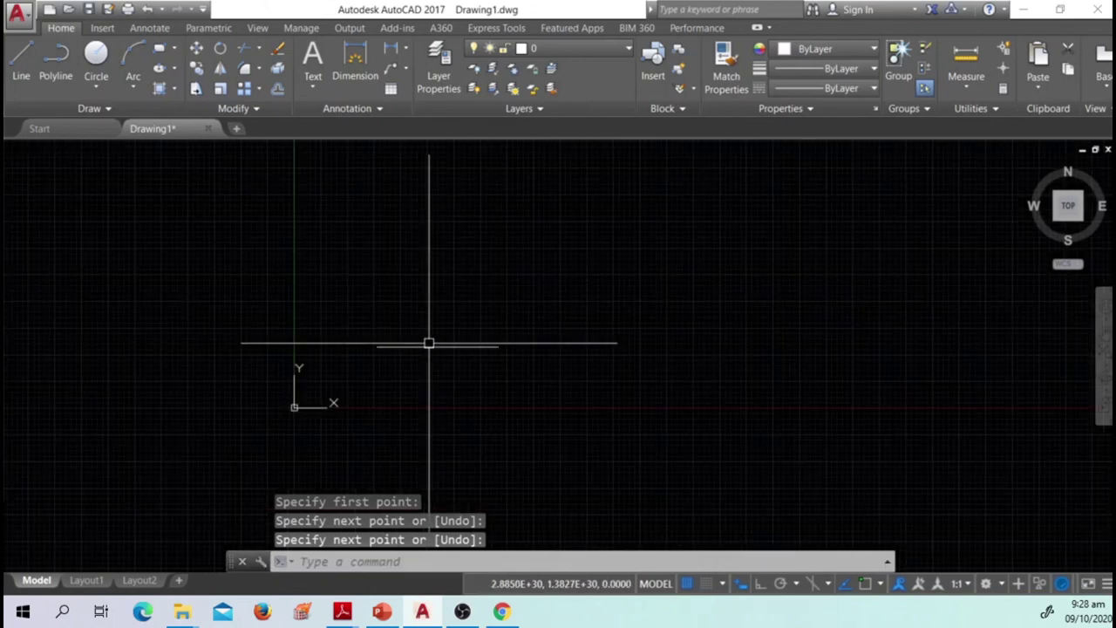
mouse_move(493, 336)
middle_down()
mouse_move(409, 356)
mouse_move(439, 305)
middle_up()
scroll(400, 343, up, 4)
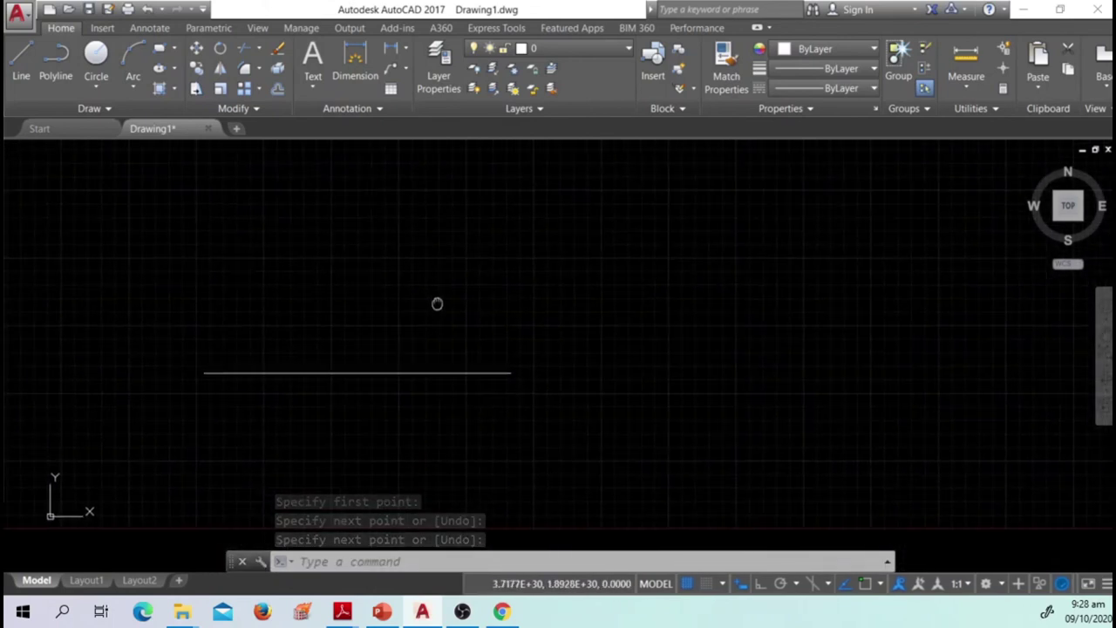
scroll(418, 376, down, 2)
middle_drag(498, 410, 520, 347)
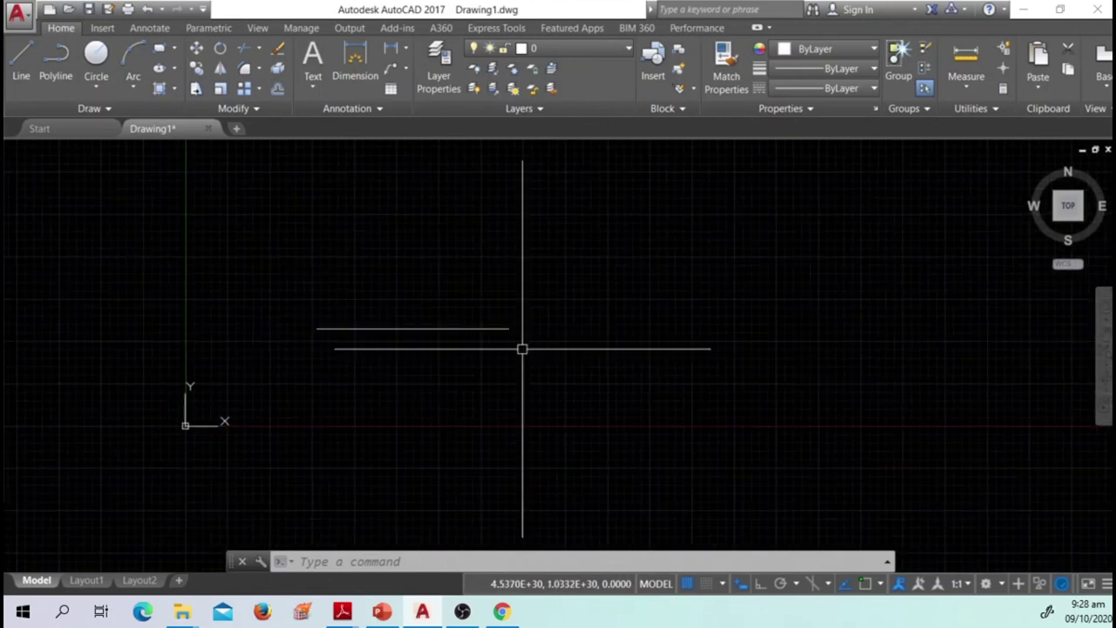
mouse_move(400, 254)
middle_down()
mouse_move(424, 344)
mouse_move(486, 354)
middle_up()
scroll(427, 337, up, 3)
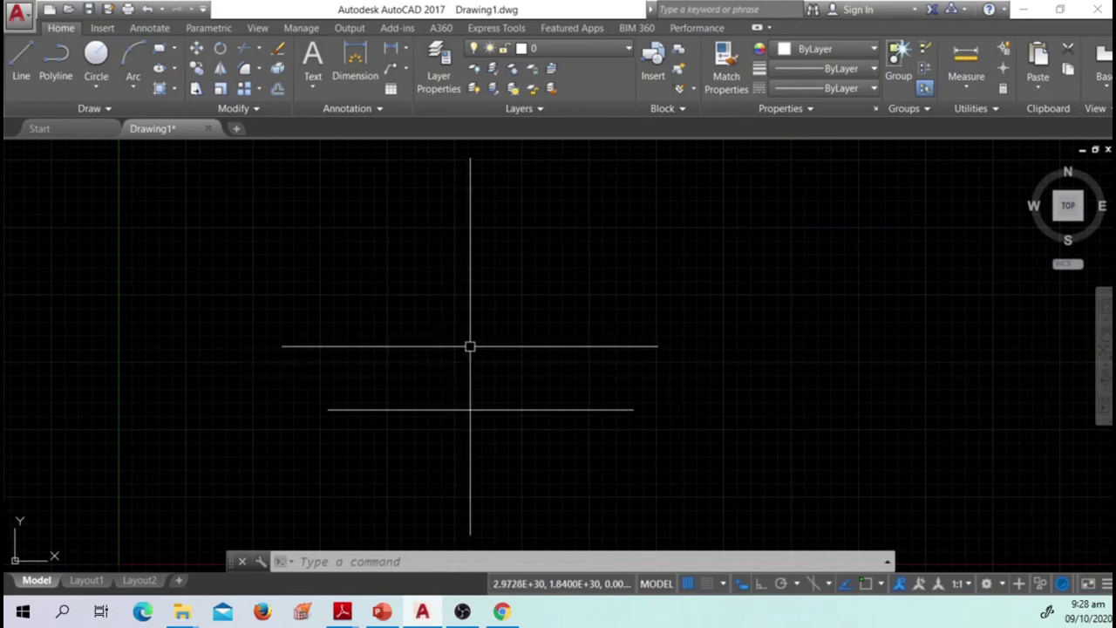
- Using the L command alias, draw a freehand line above the first one, sloping gently upward to the right
text(l)
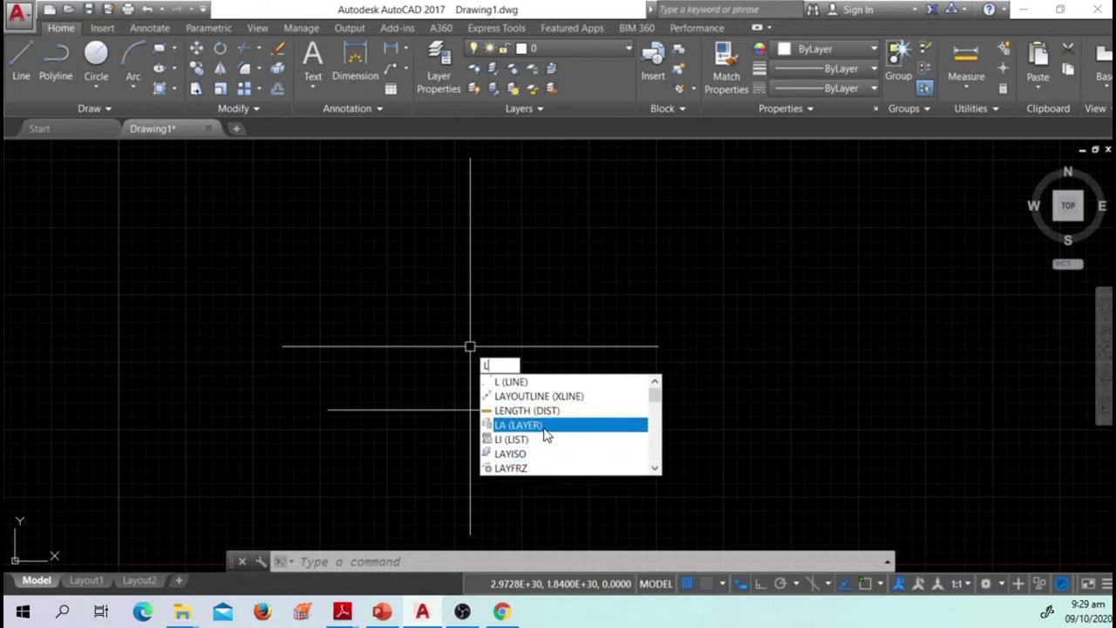
scroll(545, 432, down, 1)
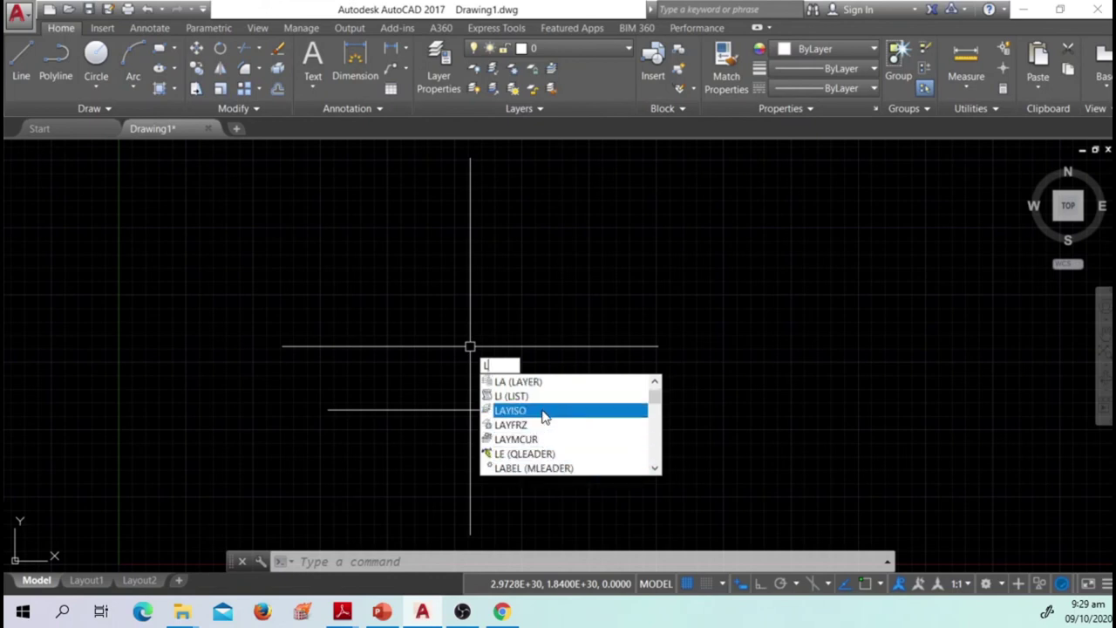
scroll(545, 445, up, 1)
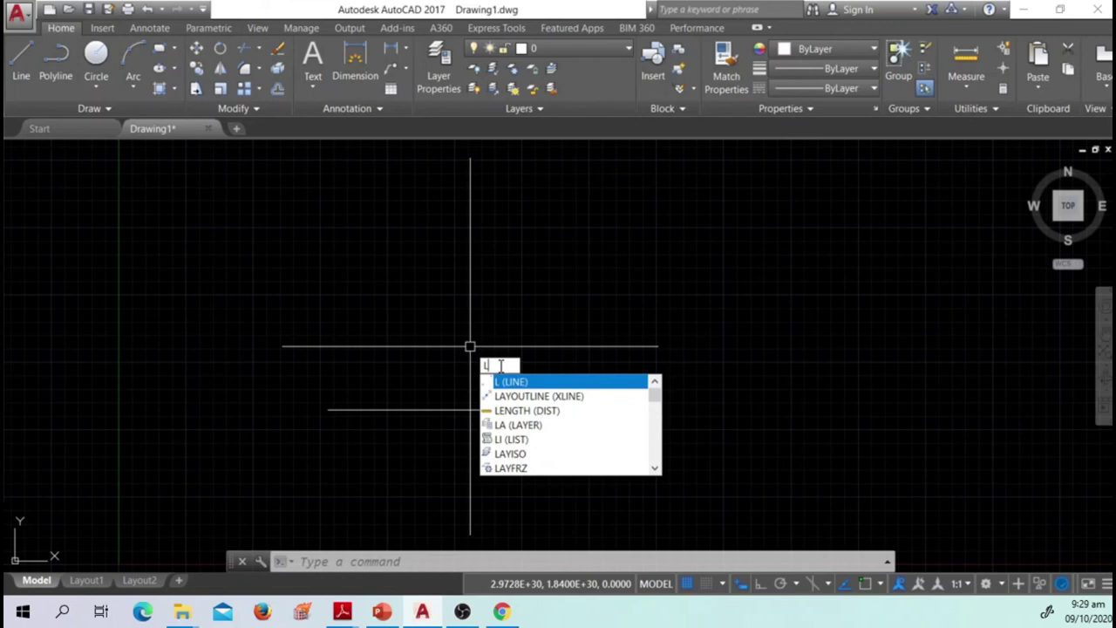
key(Return)
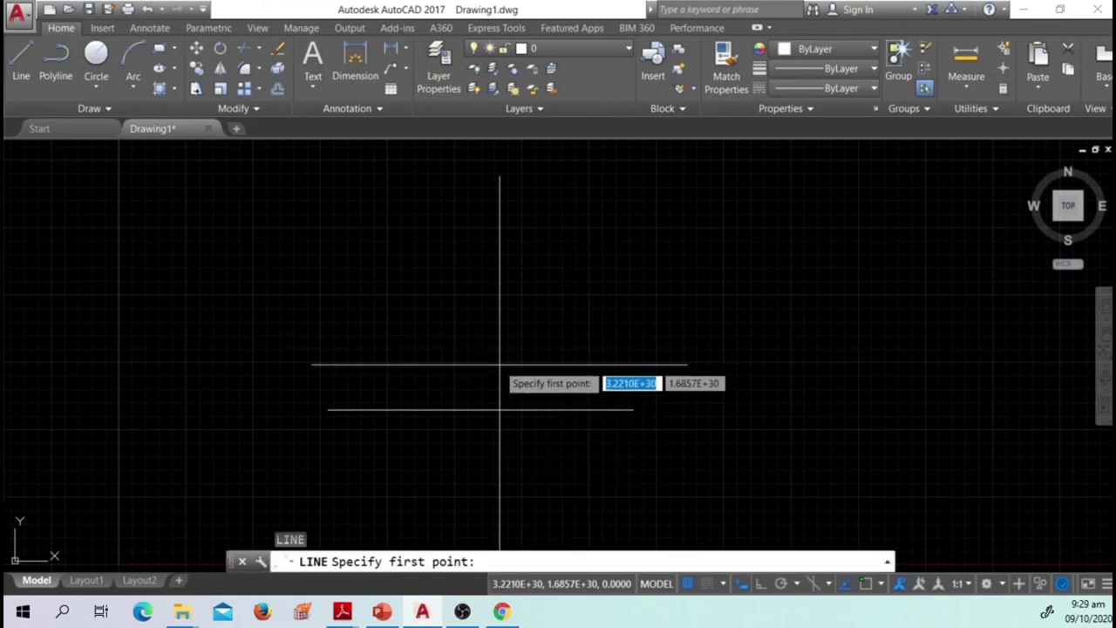
click(320, 302)
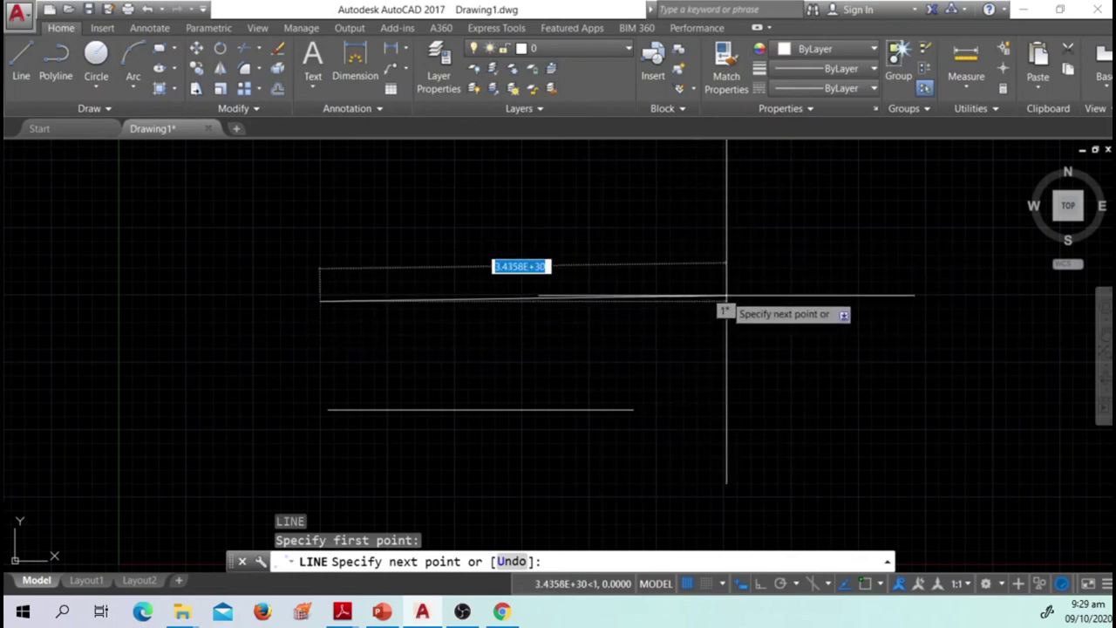
scroll(676, 362, down, 2)
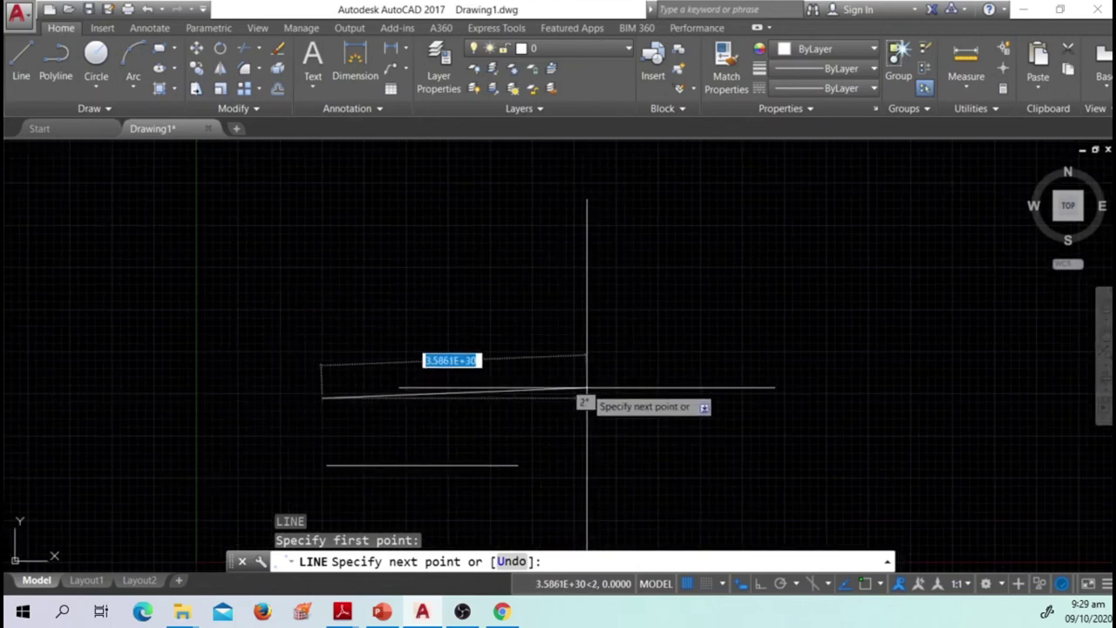
click(602, 362)
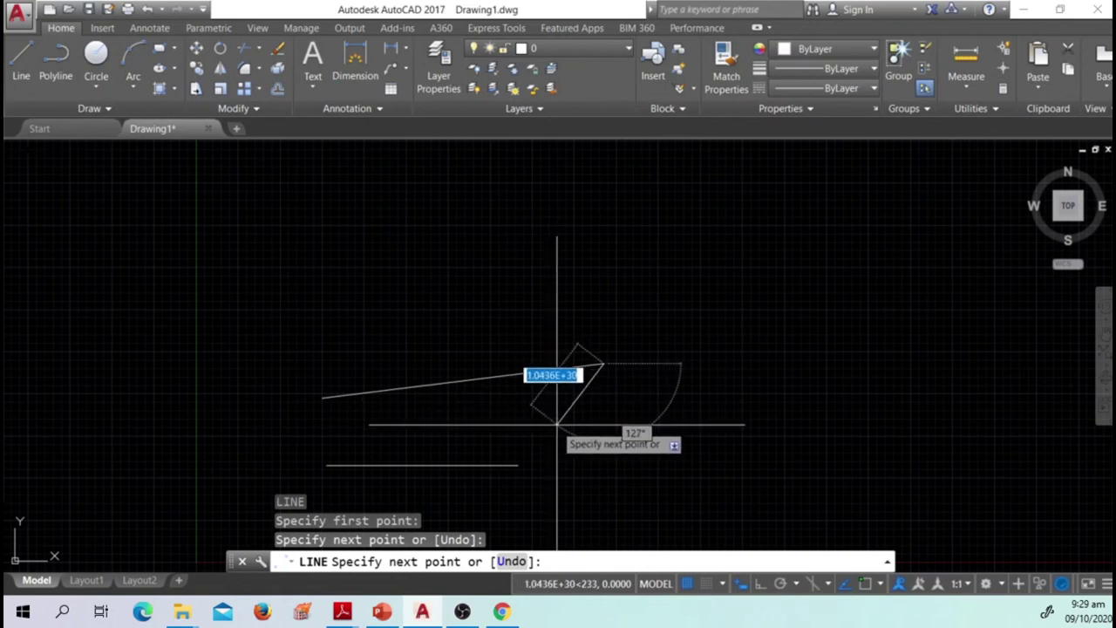
key(Return)
- Draw a nearly horizontal freehand line below the other two using the L alias, and review the command history
scroll(628, 262, down, 2)
scroll(506, 315, up, 2)
middle_drag(505, 314, 466, 345)
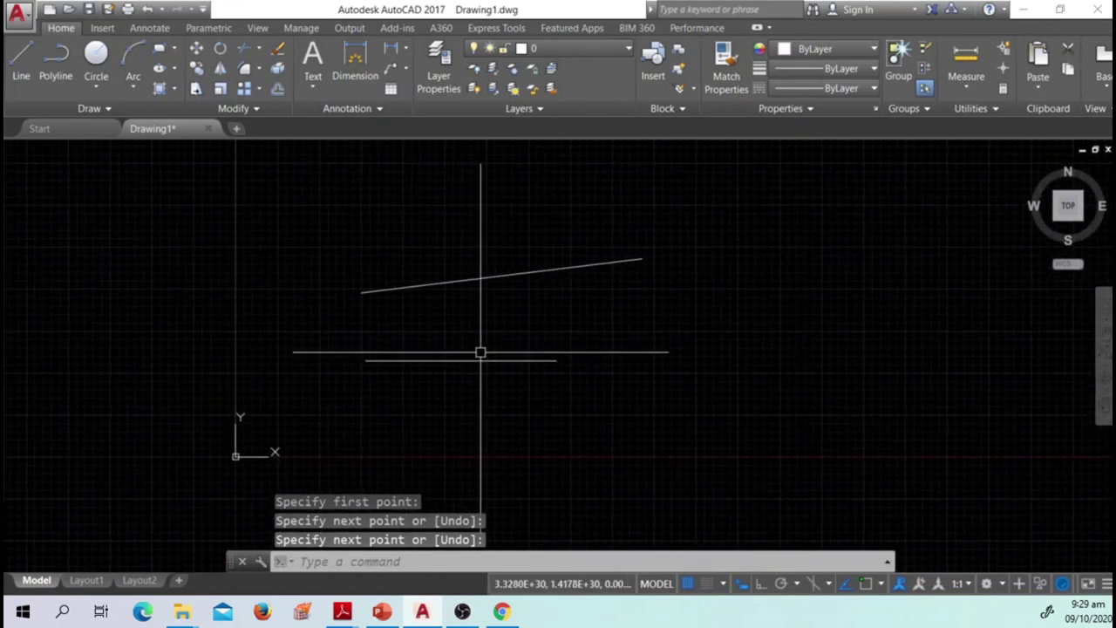
text(L)
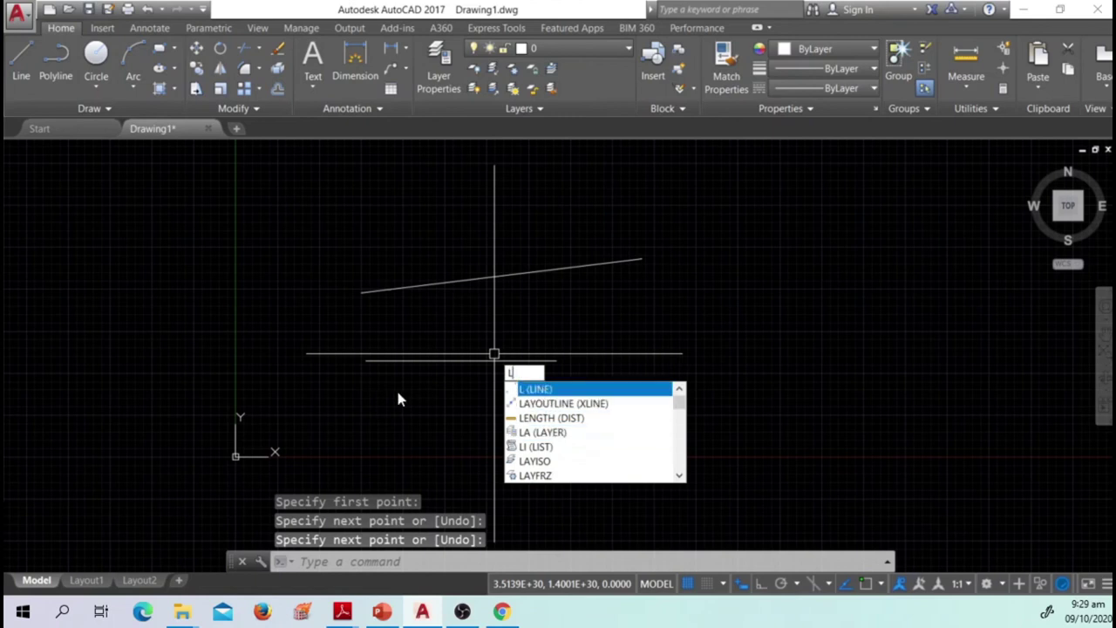
key(Return)
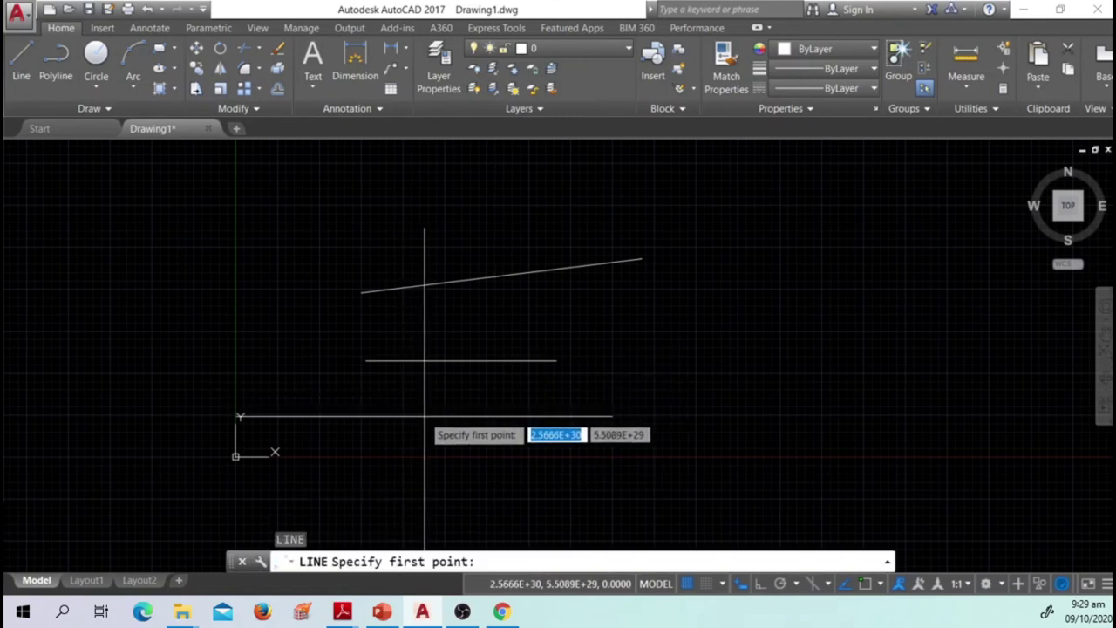
click(424, 416)
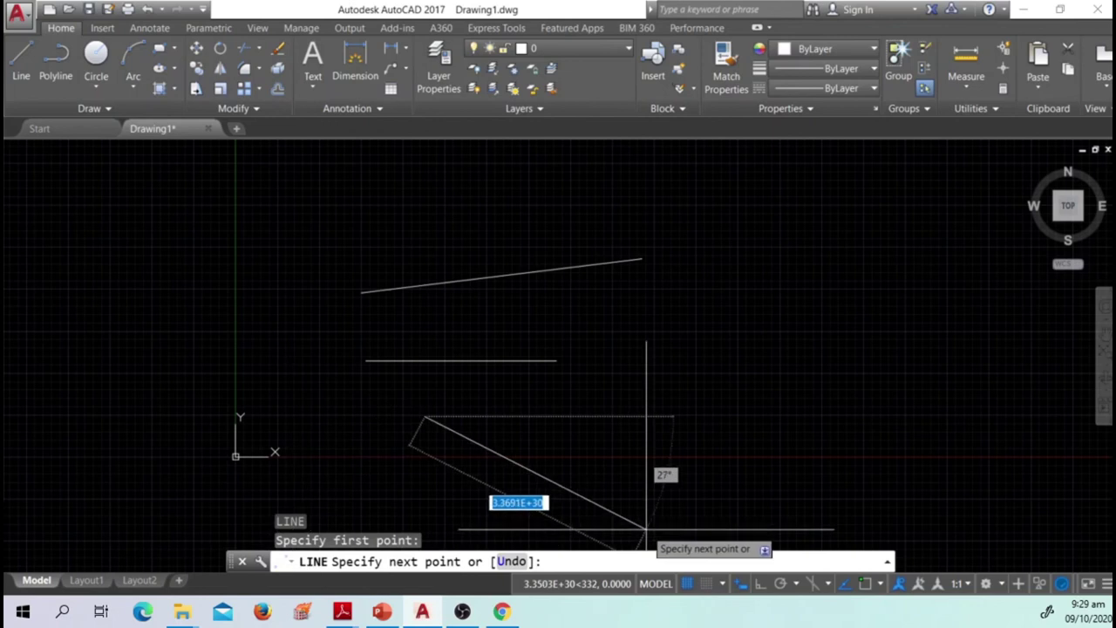
click(675, 417)
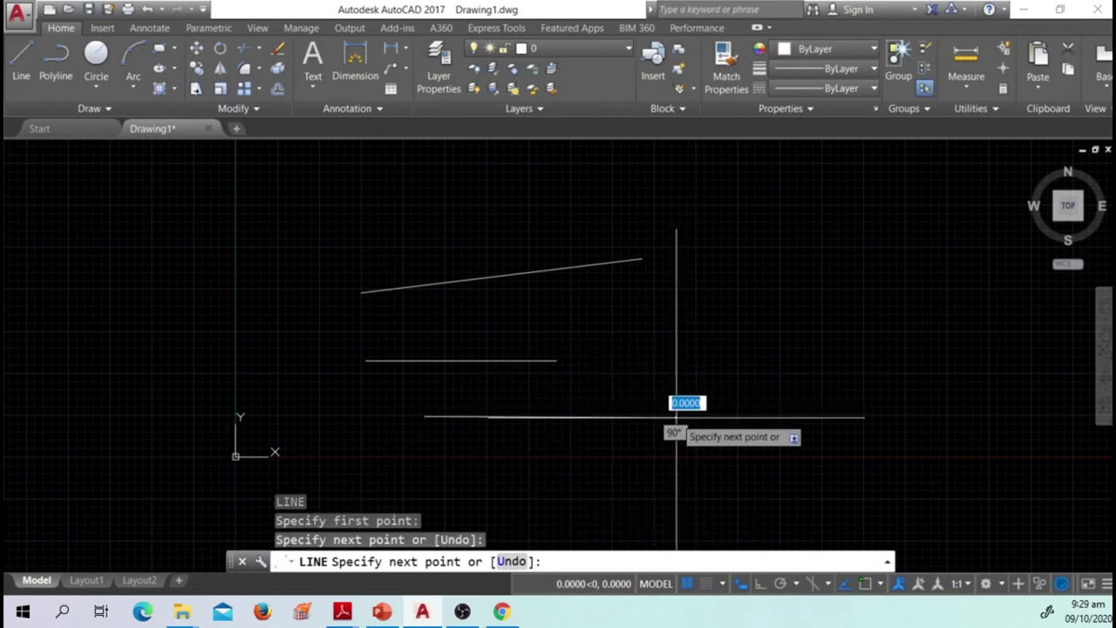
key(Return)
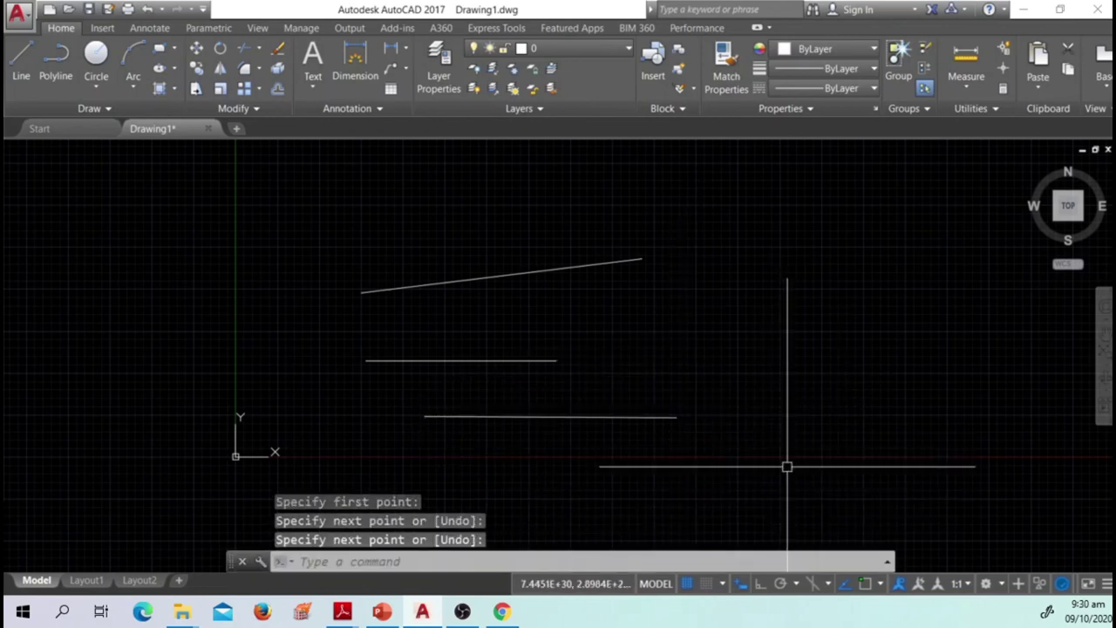
click(889, 563)
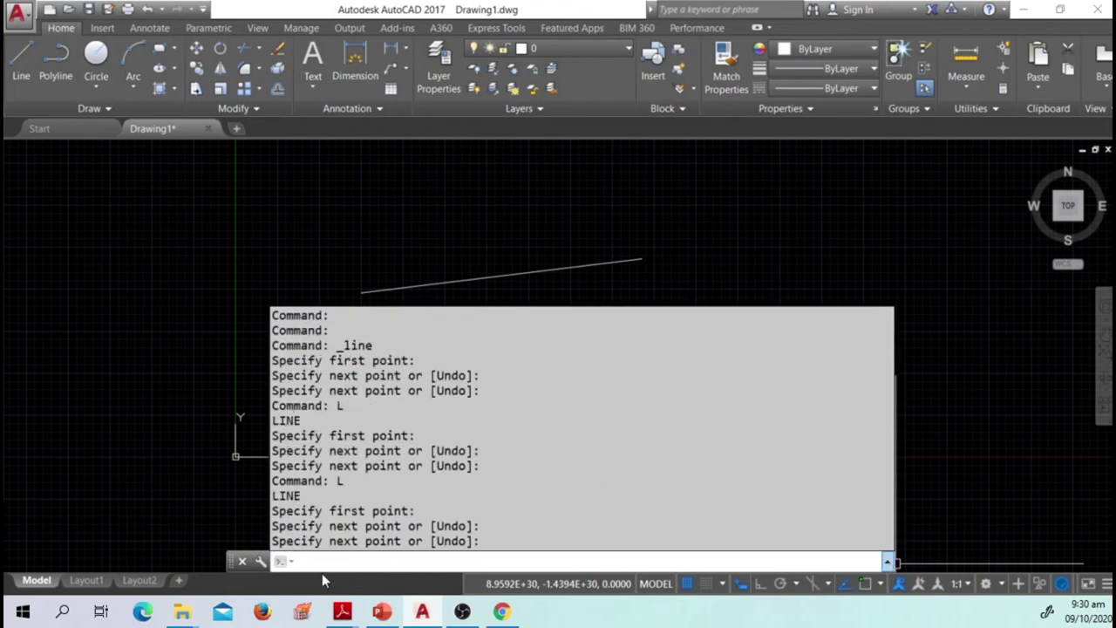
key(Escape)
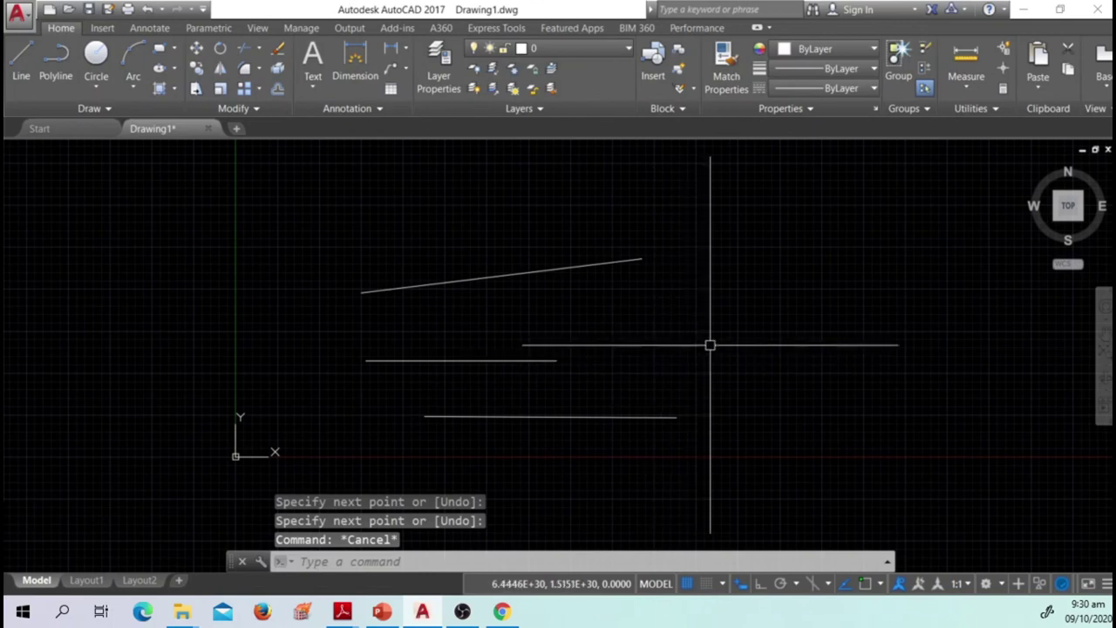
- Using the C alias, draw a freehand circle to the right of the three lines, and review the command history
key(Return)
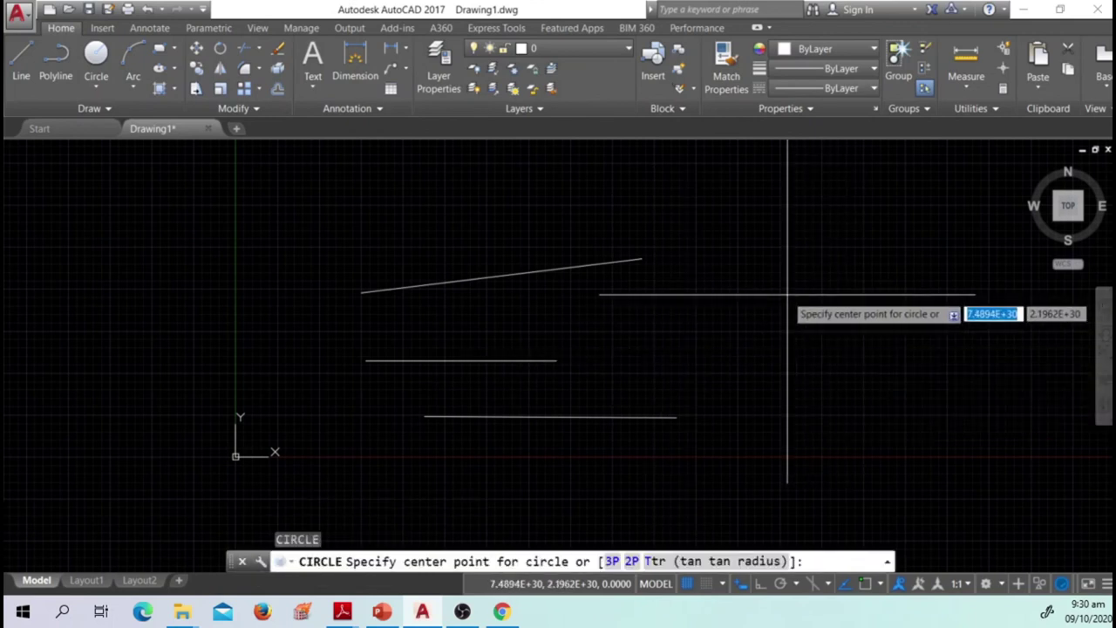
click(787, 294)
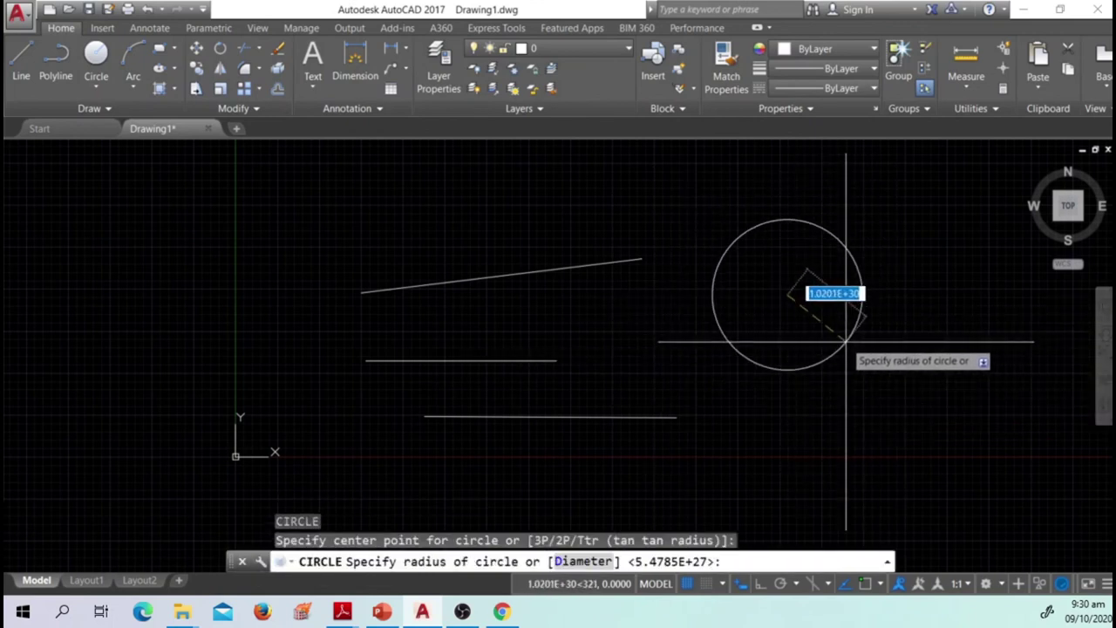
click(854, 342)
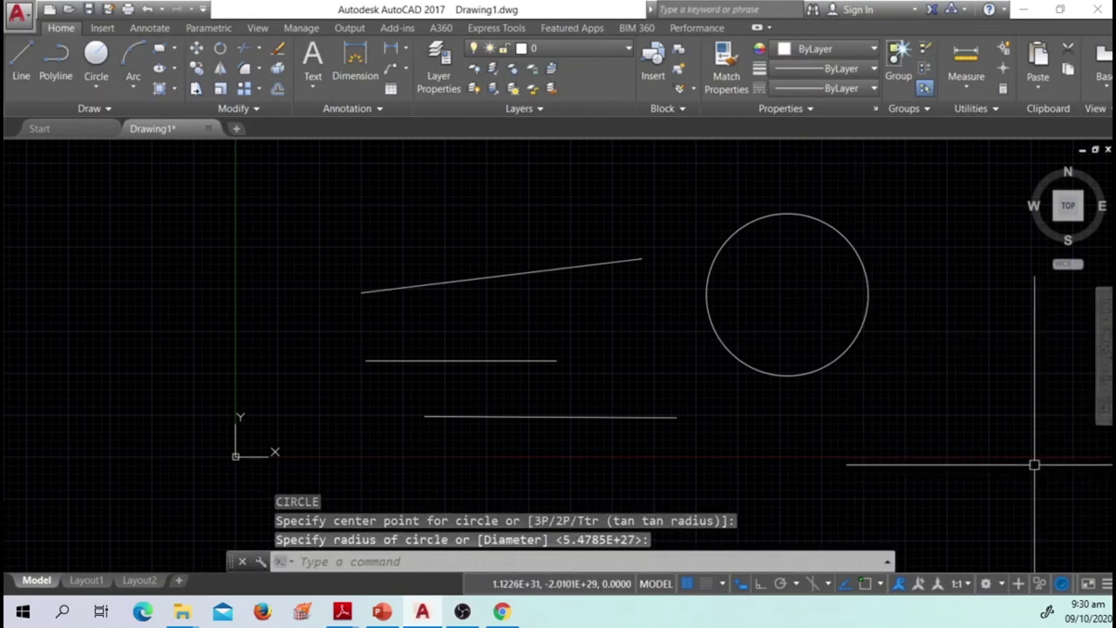
click(888, 562)
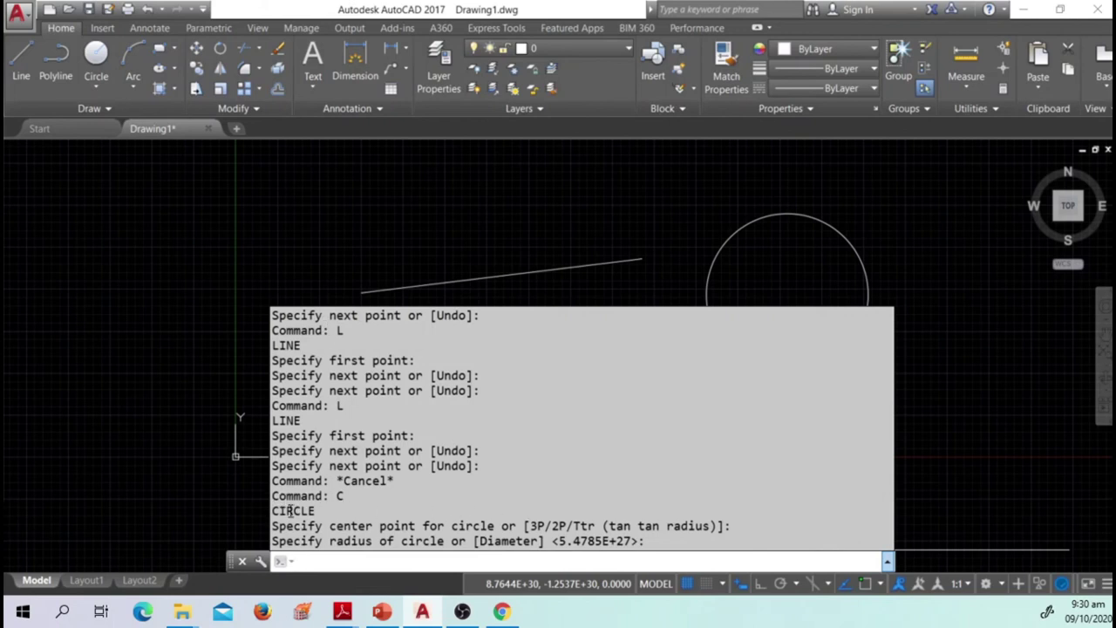
key(Escape)
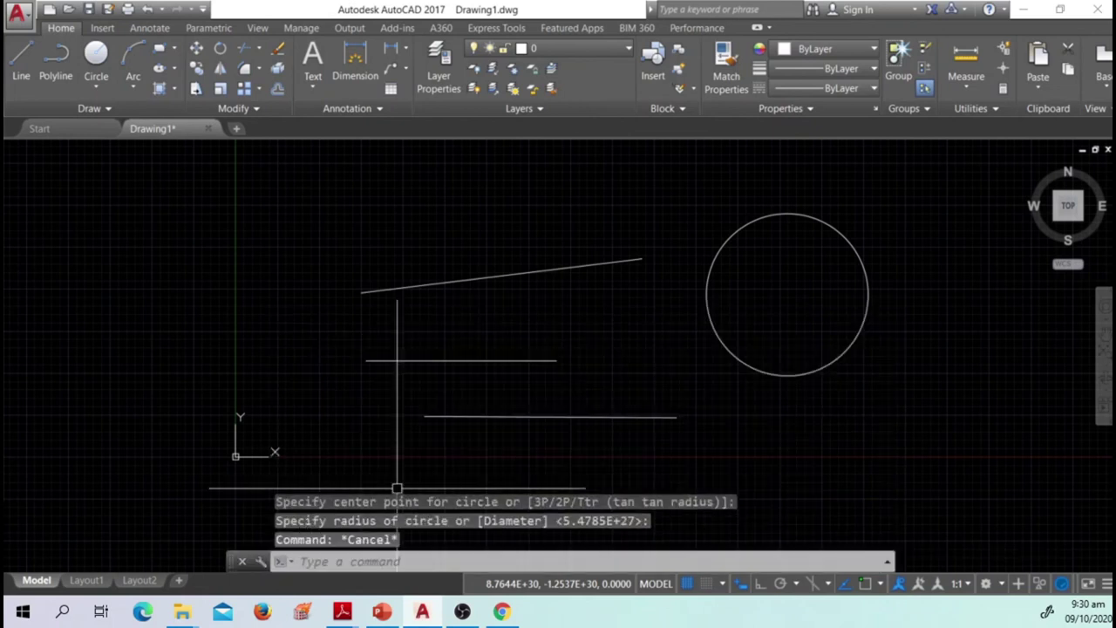
- Using the REC alias, draw a wide freehand rectangle up and to the right of the circle, and review the command history
scroll(698, 402, down, 2)
middle_drag(740, 331, 462, 413)
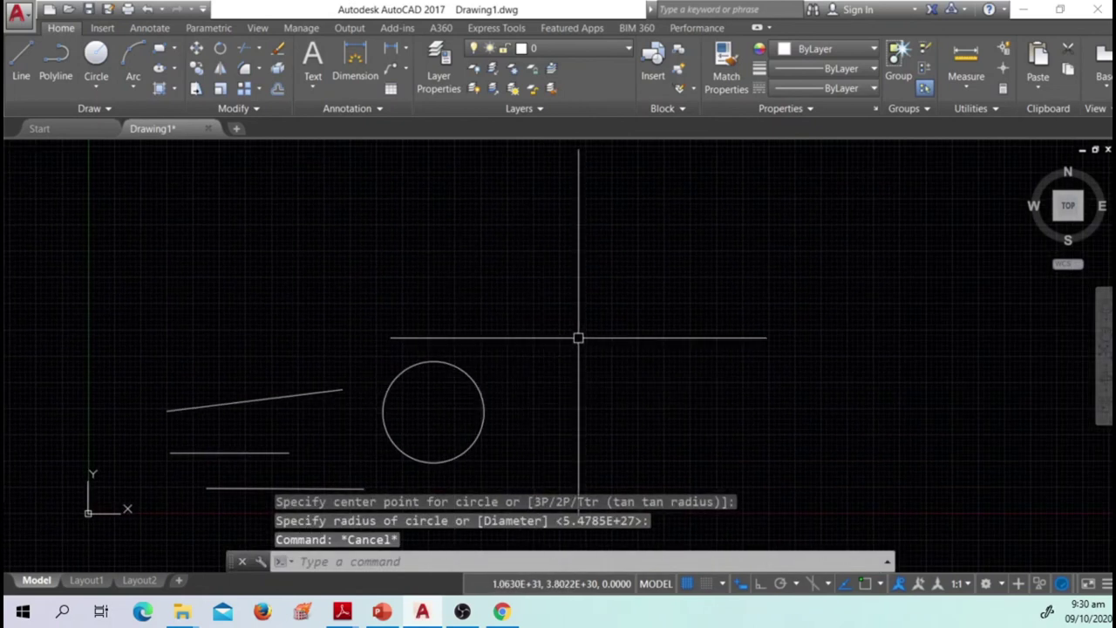
text(REC)
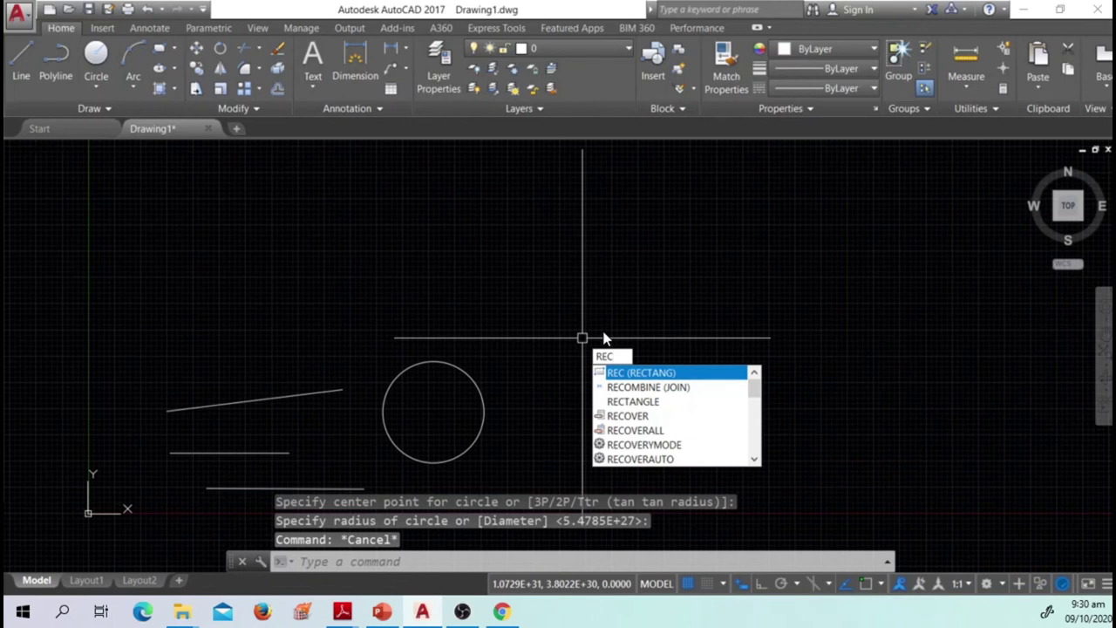
key(Return)
click(563, 285)
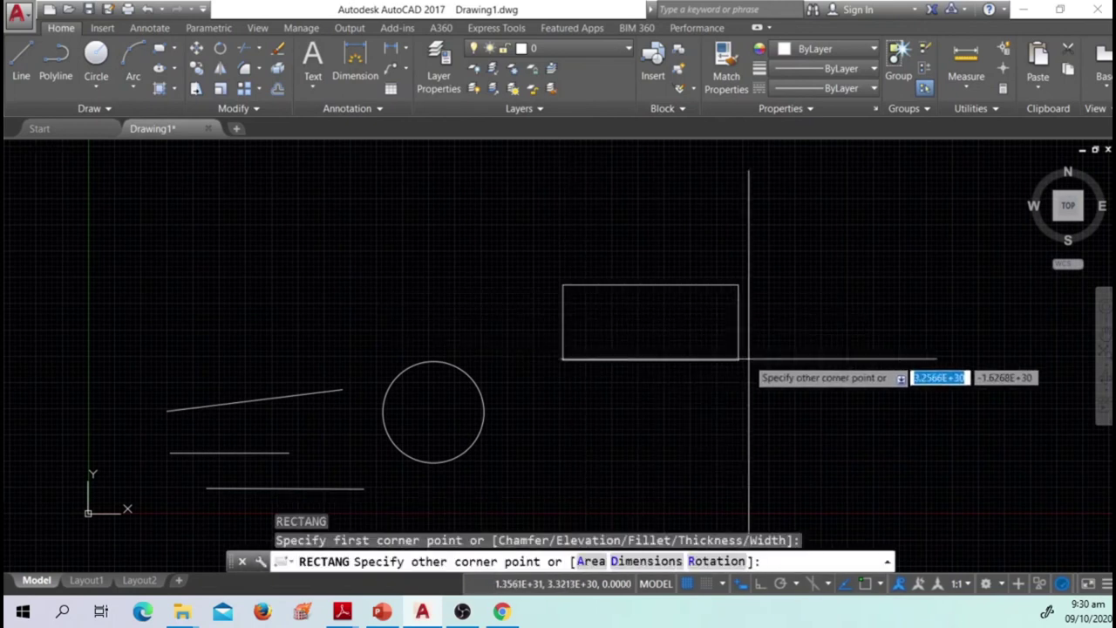
click(809, 359)
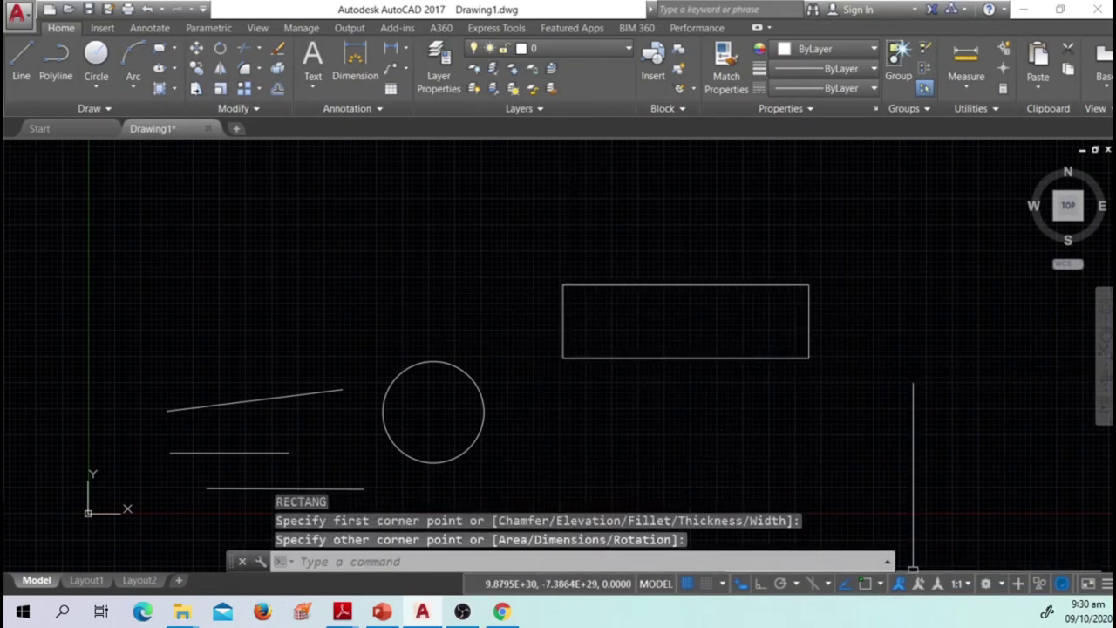
click(888, 561)
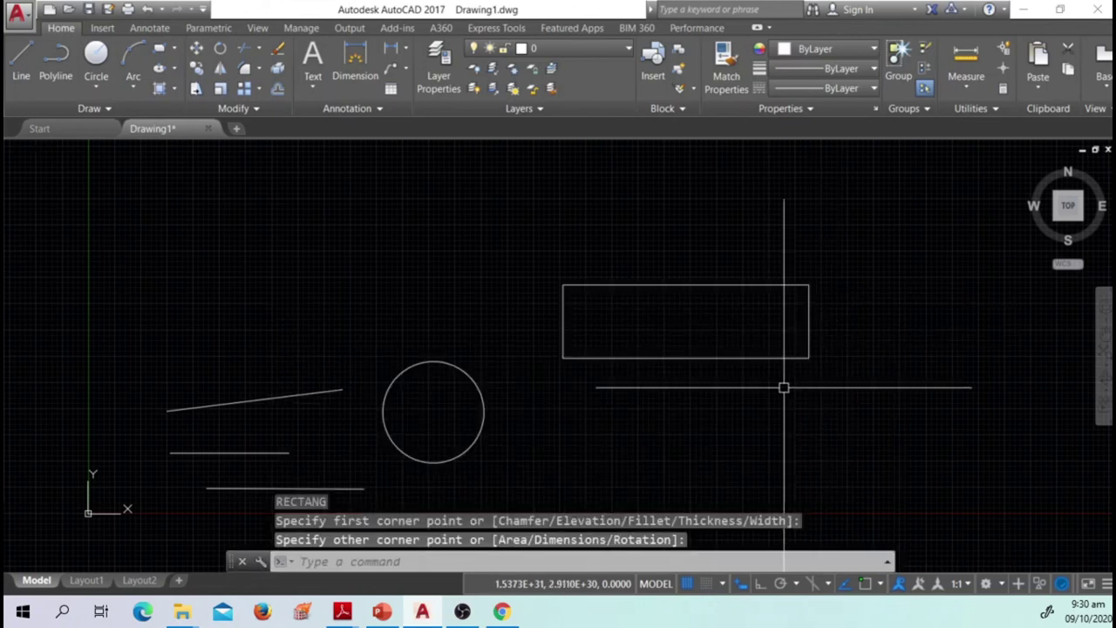
scroll(528, 384, down, 4)
middle_drag(678, 372, 573, 385)
middle_drag(487, 391, 350, 431)
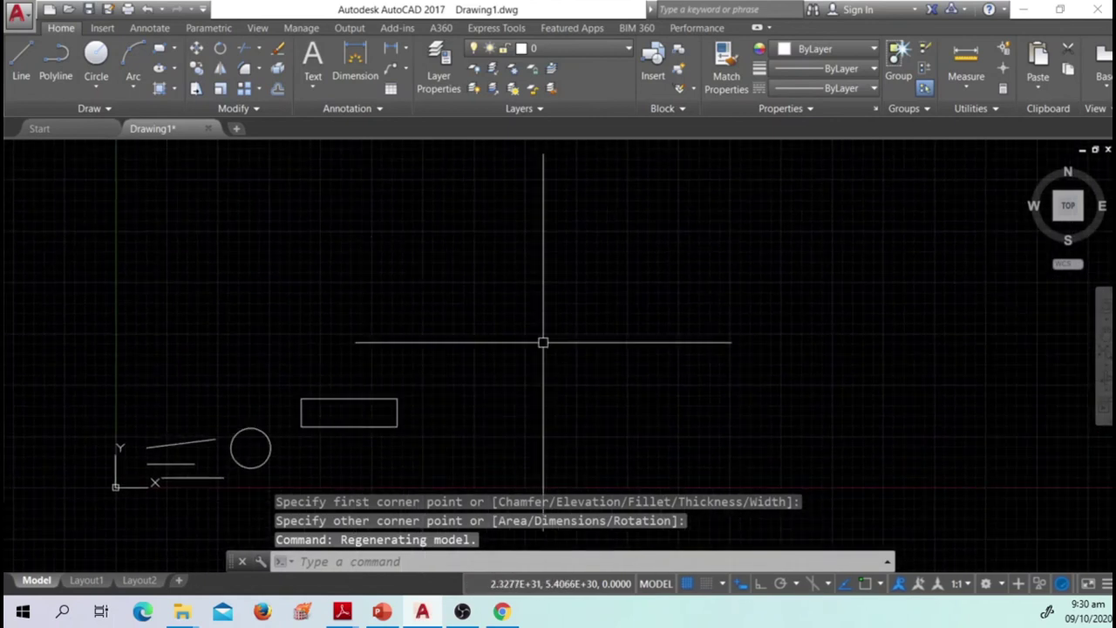
middle_drag(510, 374, 467, 409)
scroll(424, 444, down, 3)
mouse_move(423, 444)
middle_down()
mouse_move(337, 420)
mouse_move(224, 418)
mouse_move(340, 493)
middle_up()
scroll(202, 452, up, 3)
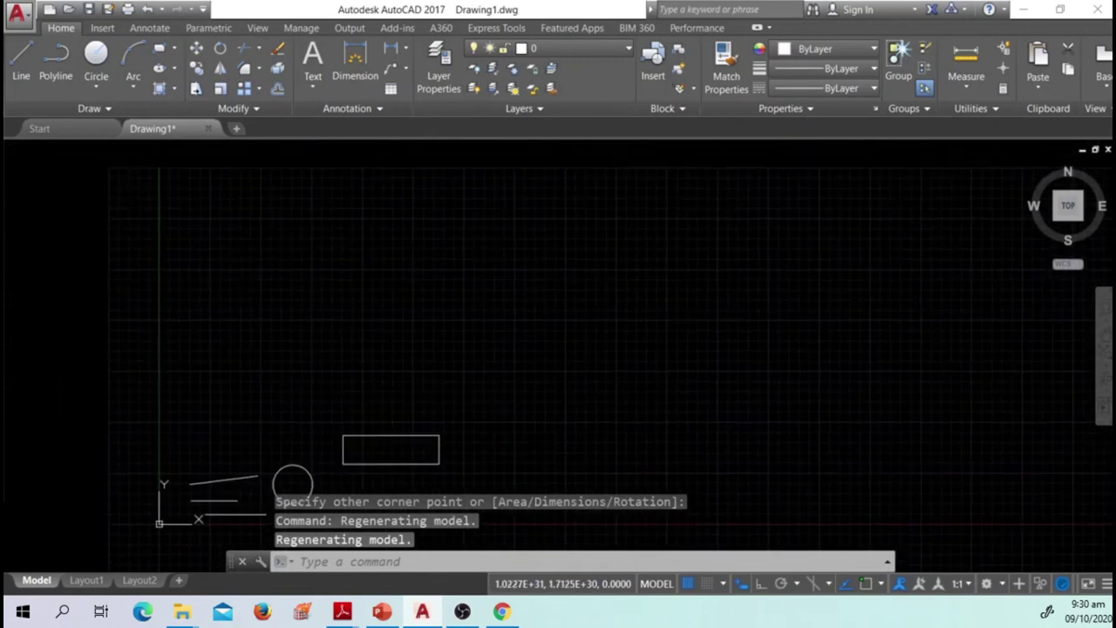
middle_drag(484, 433, 416, 387)
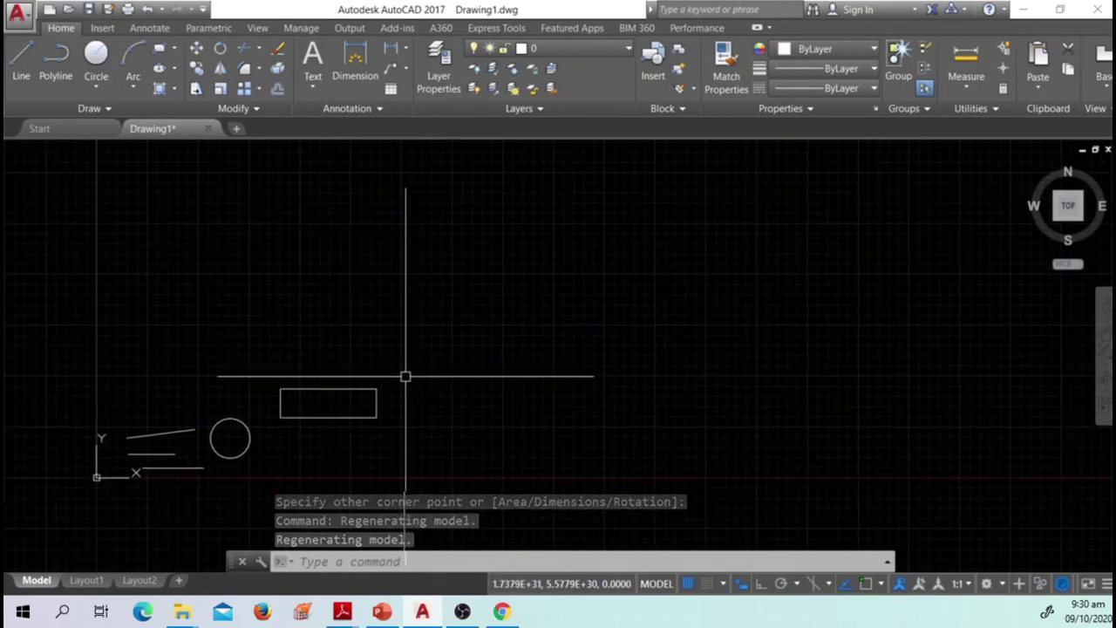
middle_drag(424, 329, 423, 342)
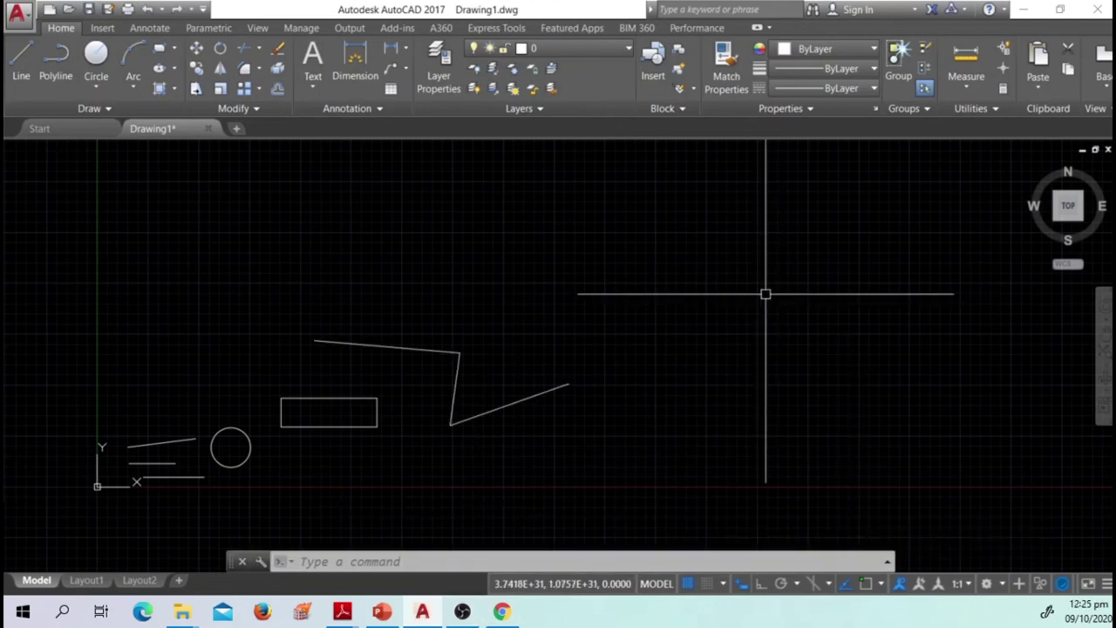
scroll(766, 294, down, 3)
mouse_move(819, 291)
middle_down()
mouse_move(651, 336)
mouse_move(620, 357)
middle_up()
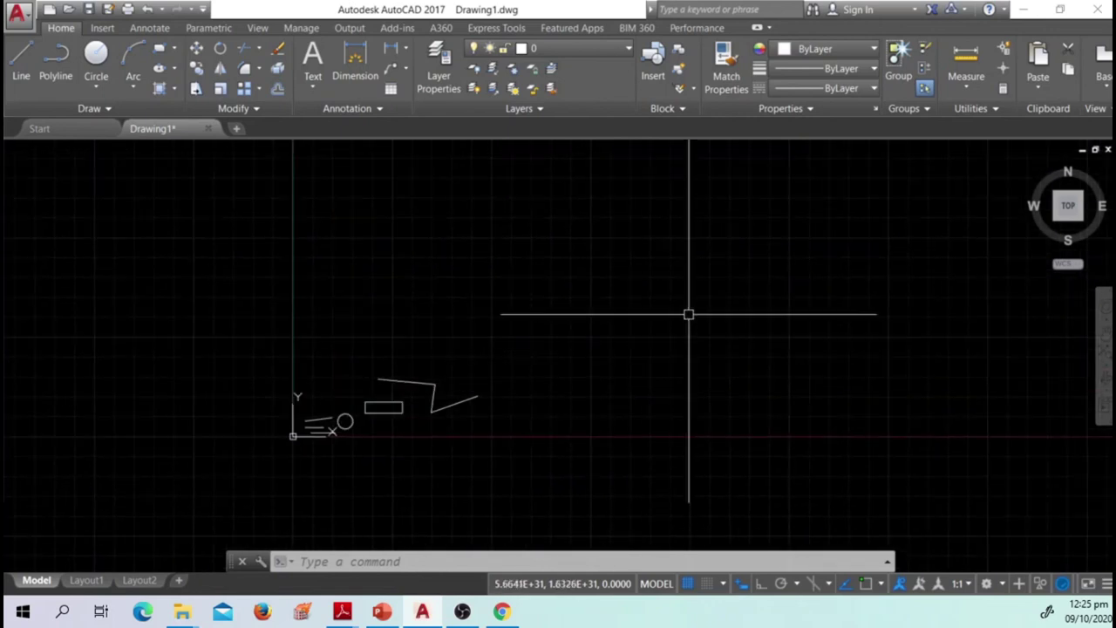
mouse_move(710, 317)
middle_down()
mouse_move(586, 349)
mouse_move(585, 368)
middle_up()
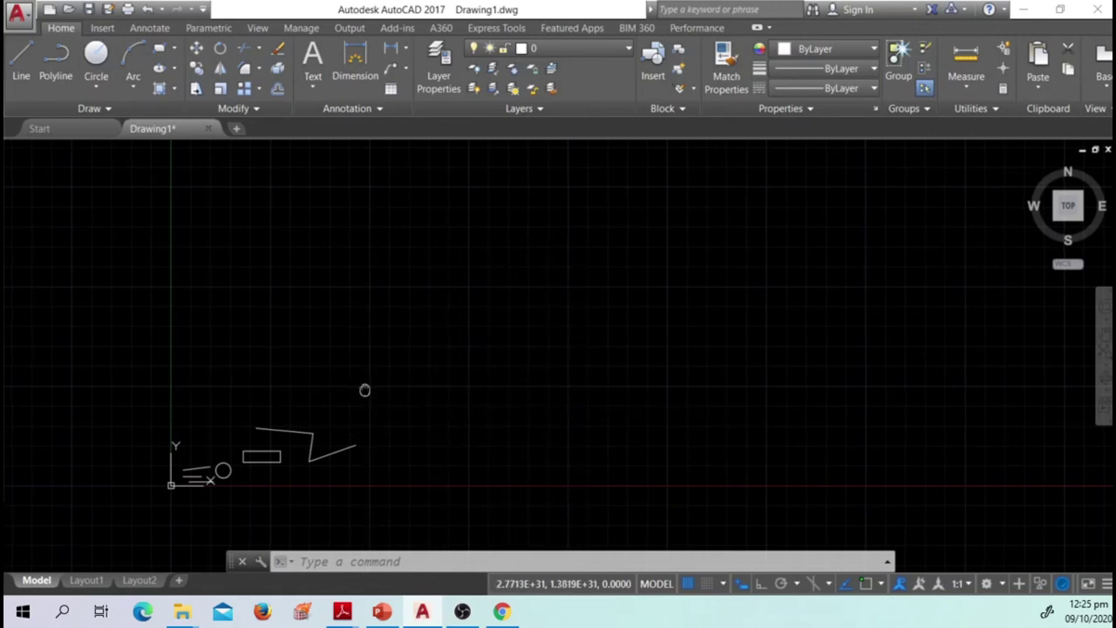
middle_drag(364, 390, 371, 406)
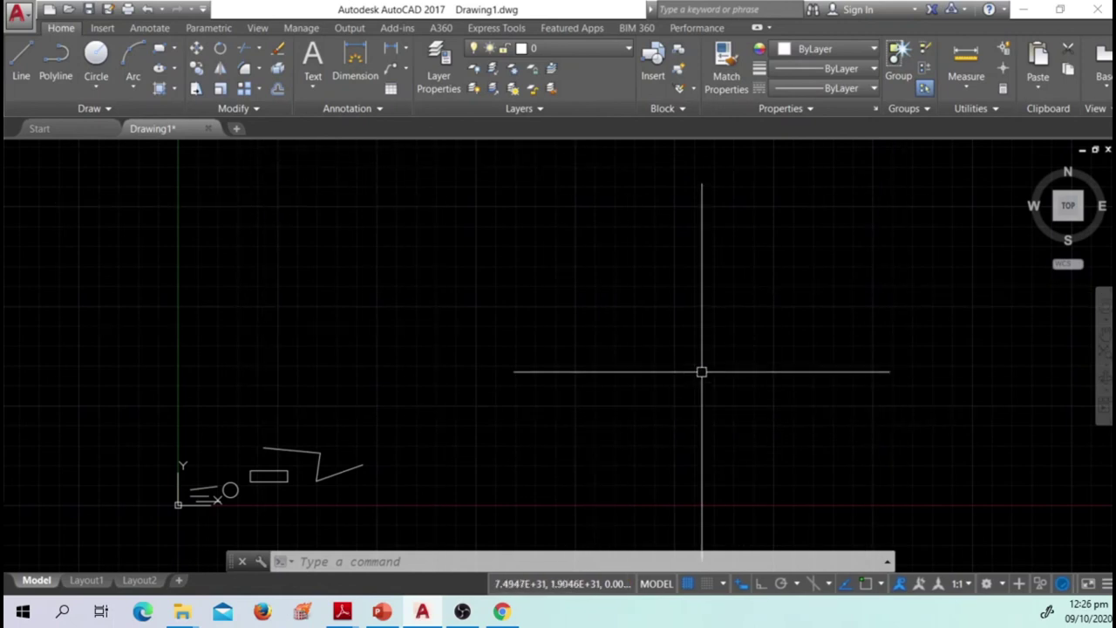
middle_drag(349, 416, 299, 421)
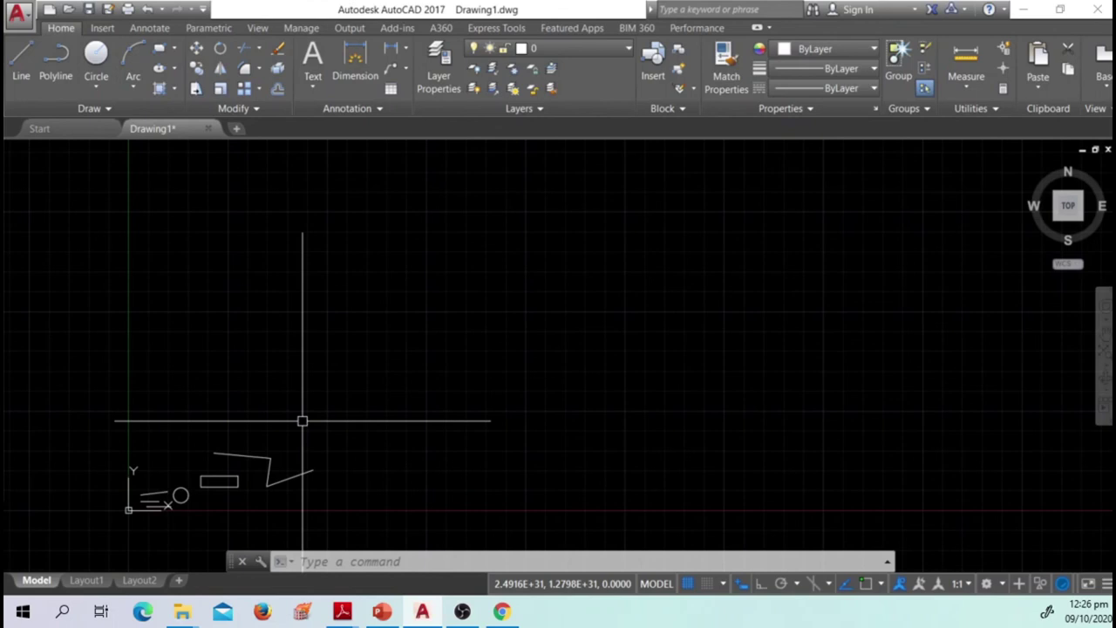
mouse_move(304, 422)
middle_down()
mouse_move(314, 443)
mouse_move(298, 437)
mouse_move(374, 412)
mouse_move(346, 438)
middle_up()
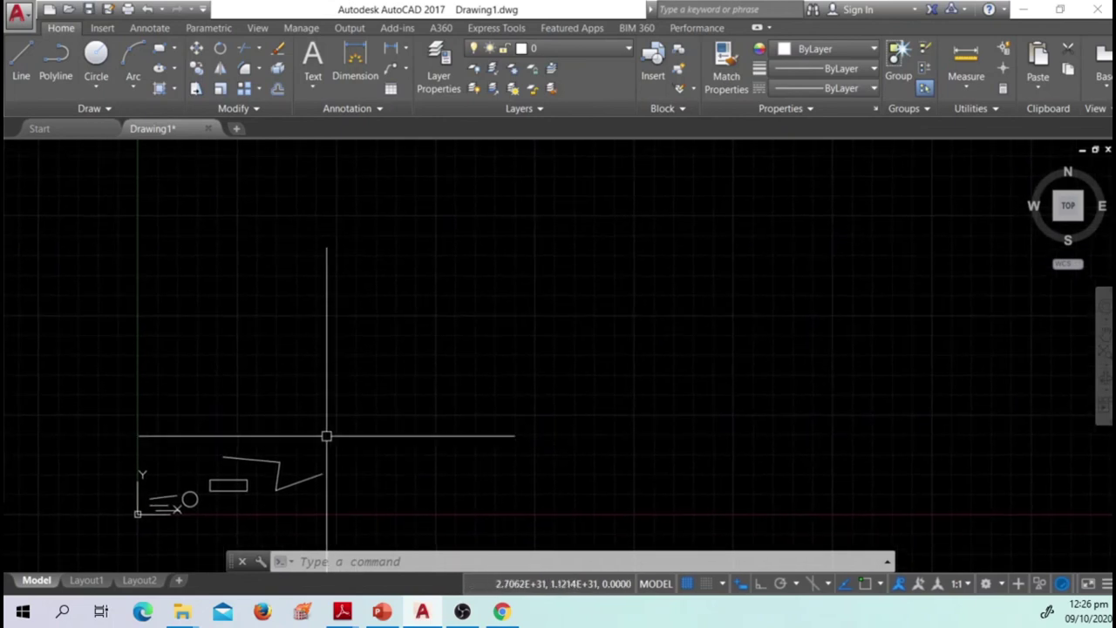